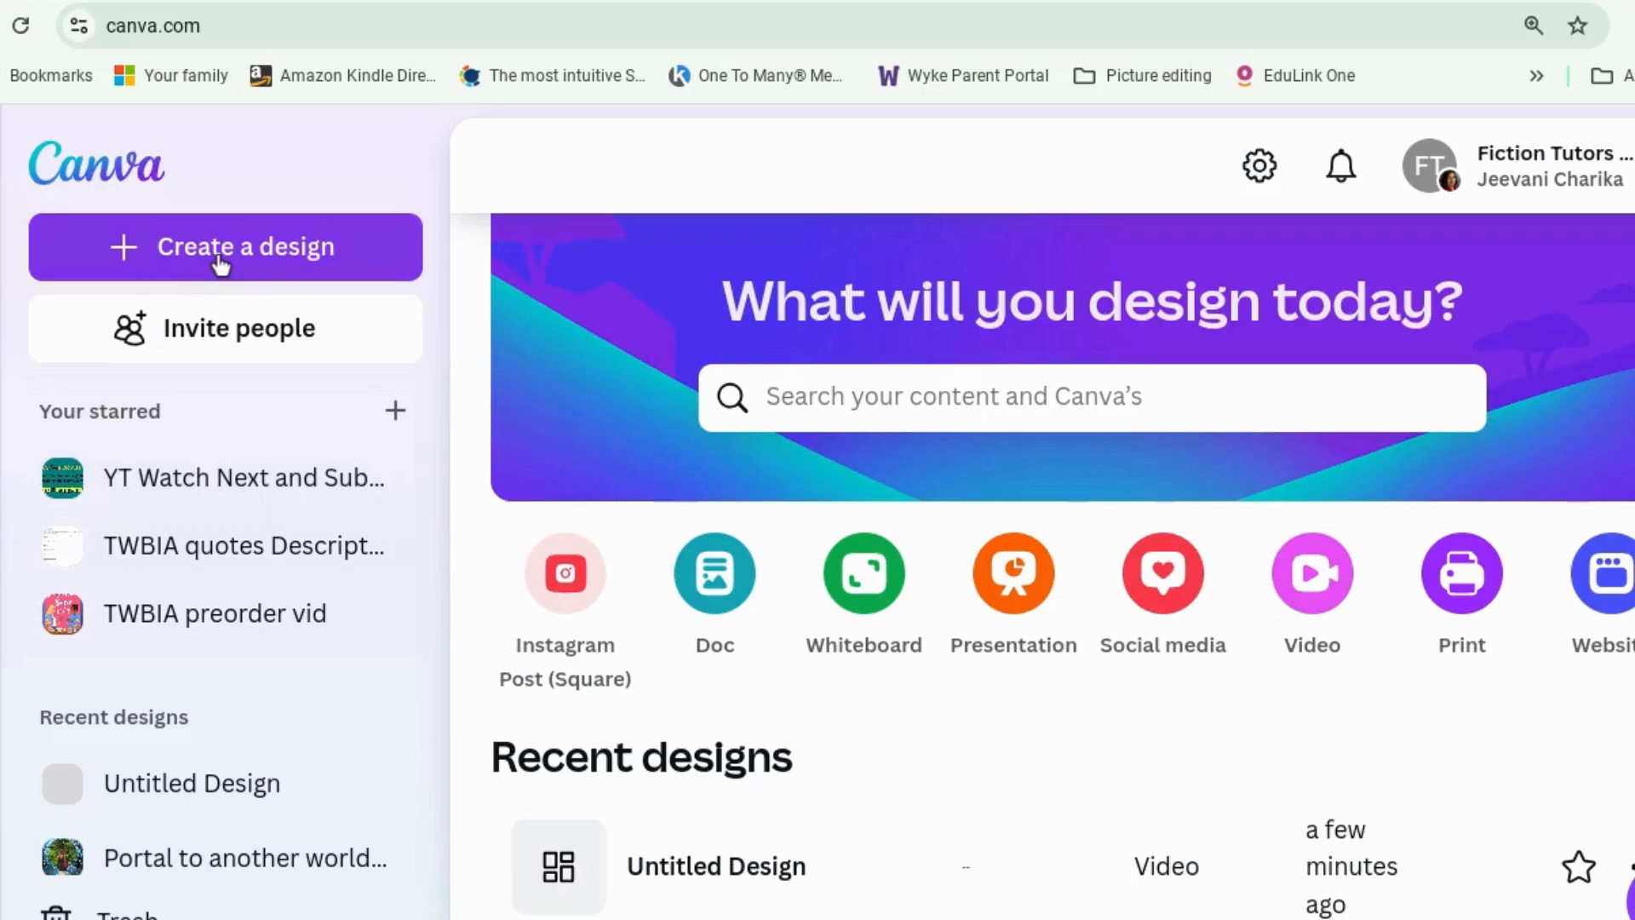
Step: Create a custom-size design of 1600 × 2560 px and duplicate its blank page
left_click(219, 263)
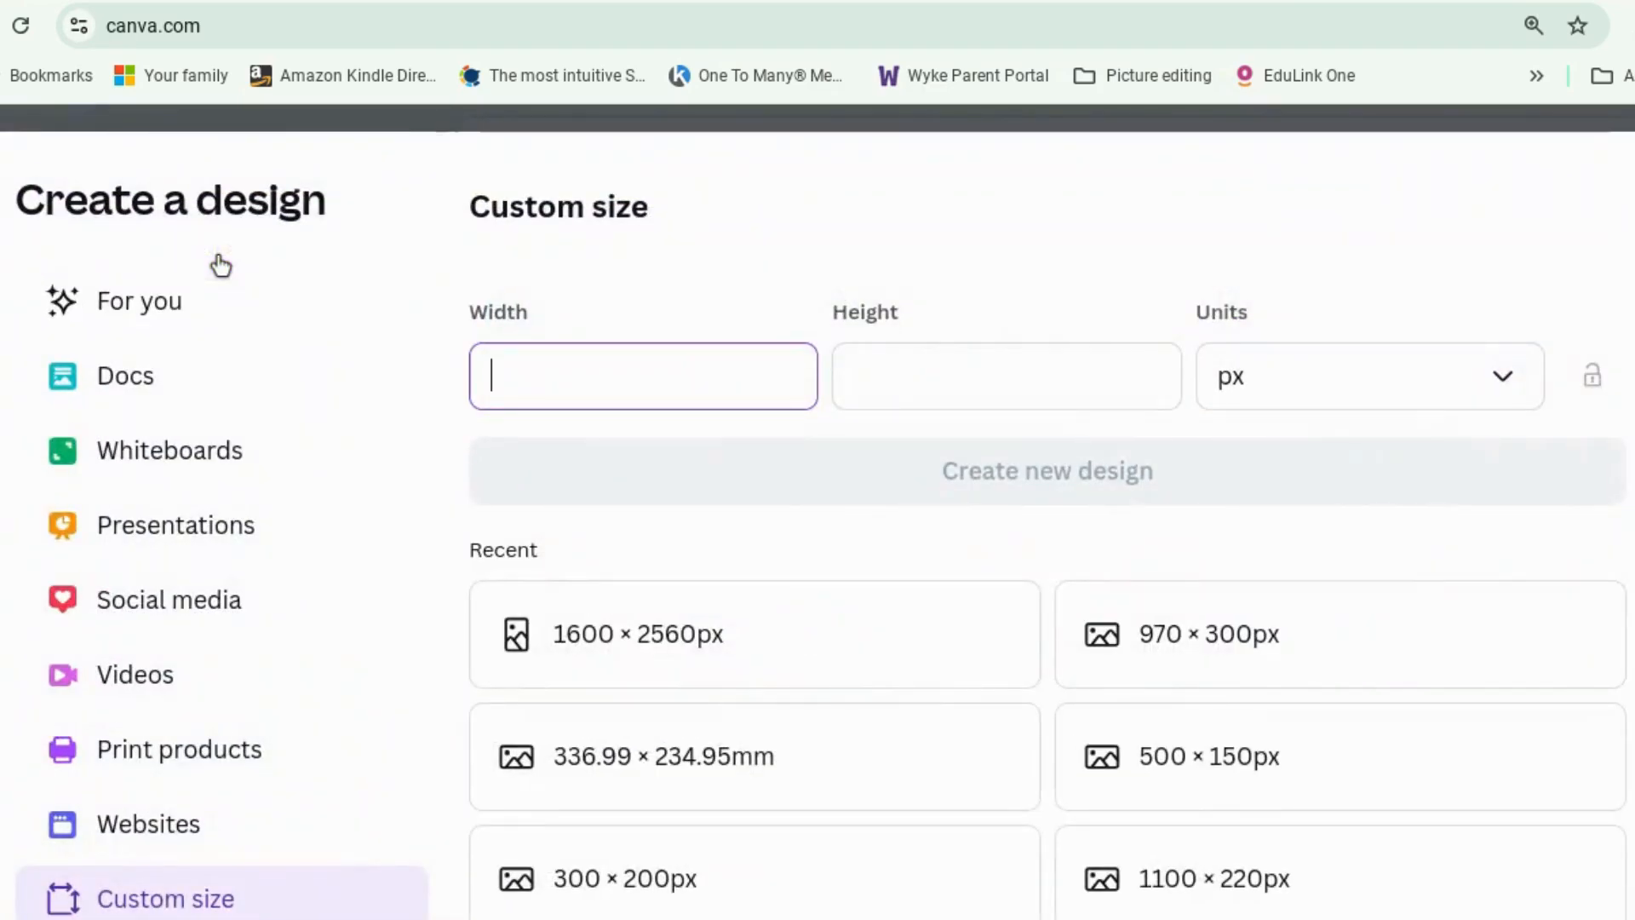
left_click(852, 632)
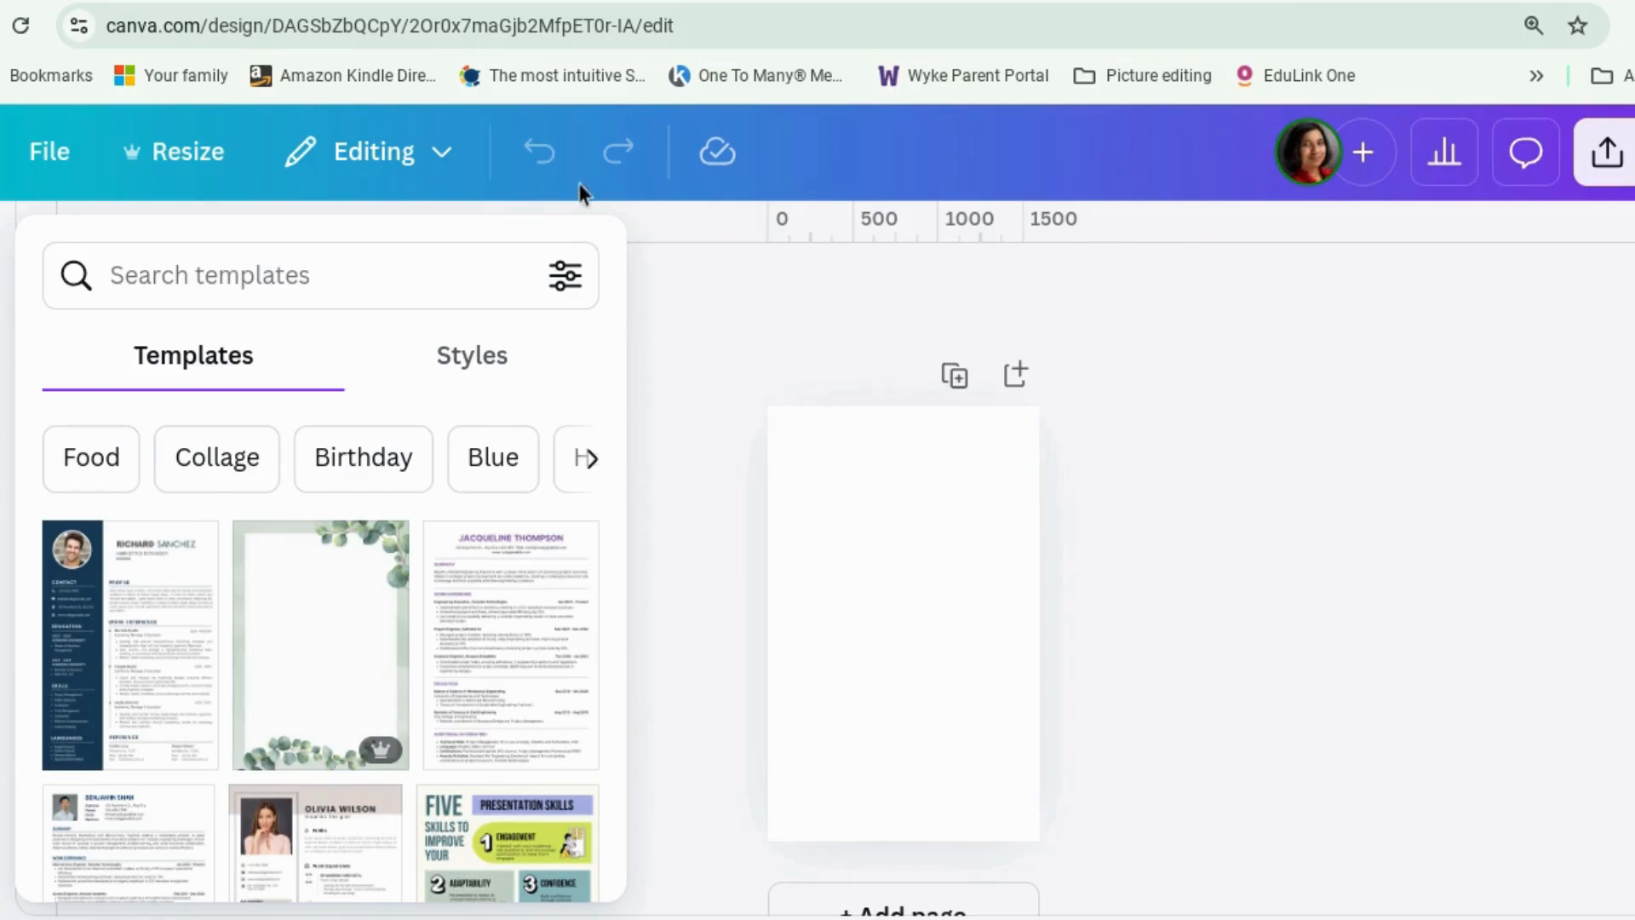
left_click(688, 370)
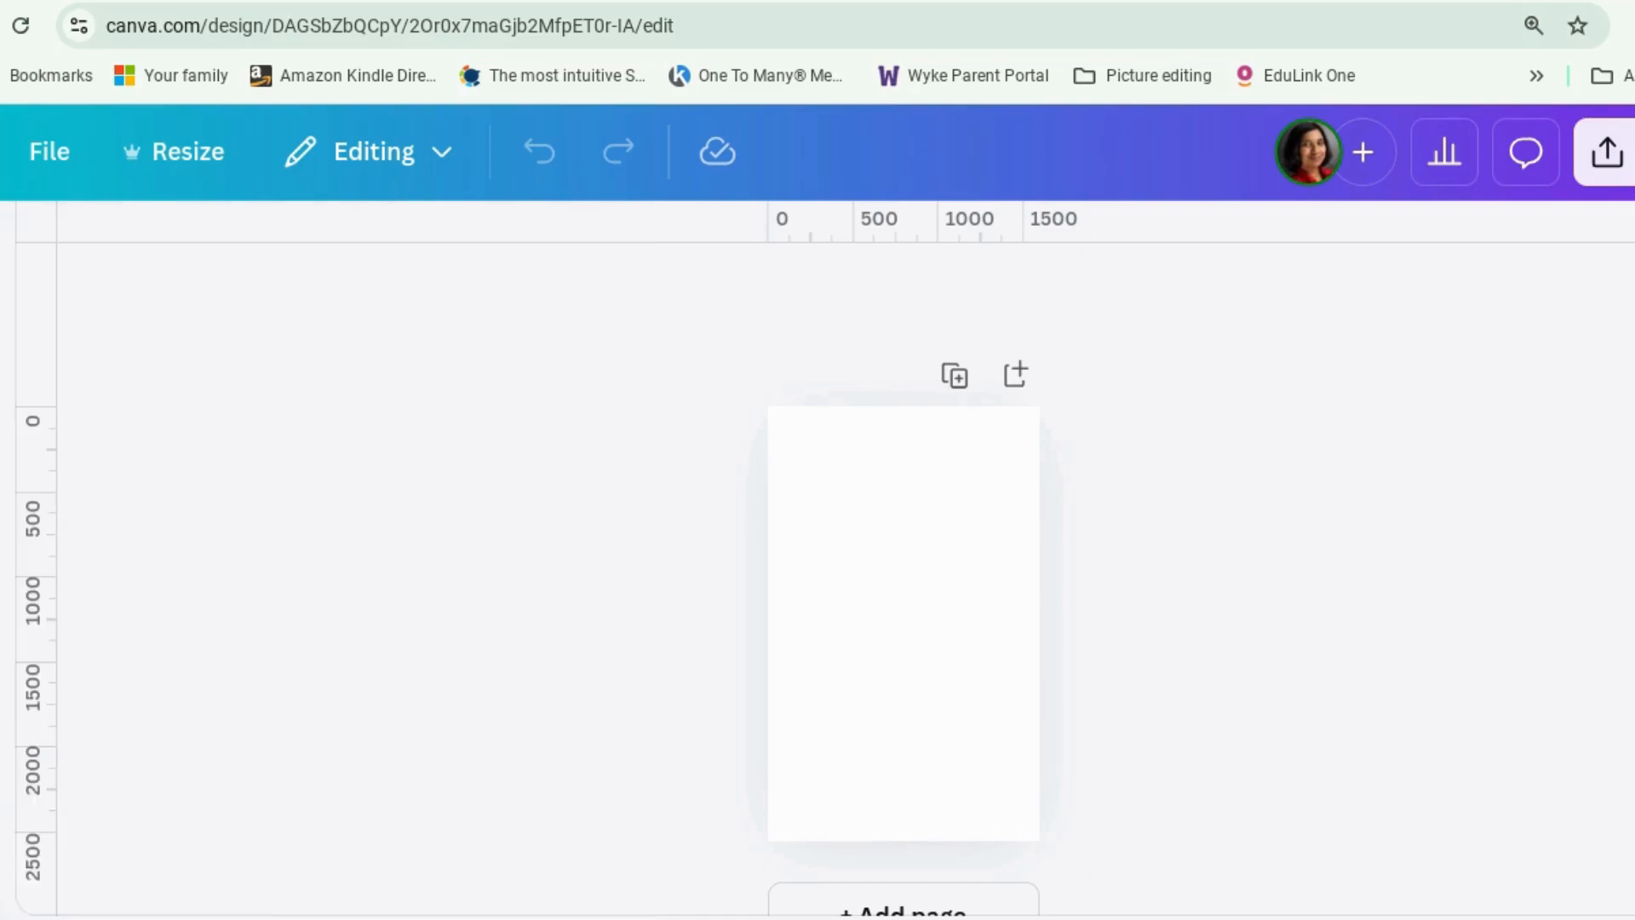
left_click_drag(1182, 919, 1196, 919)
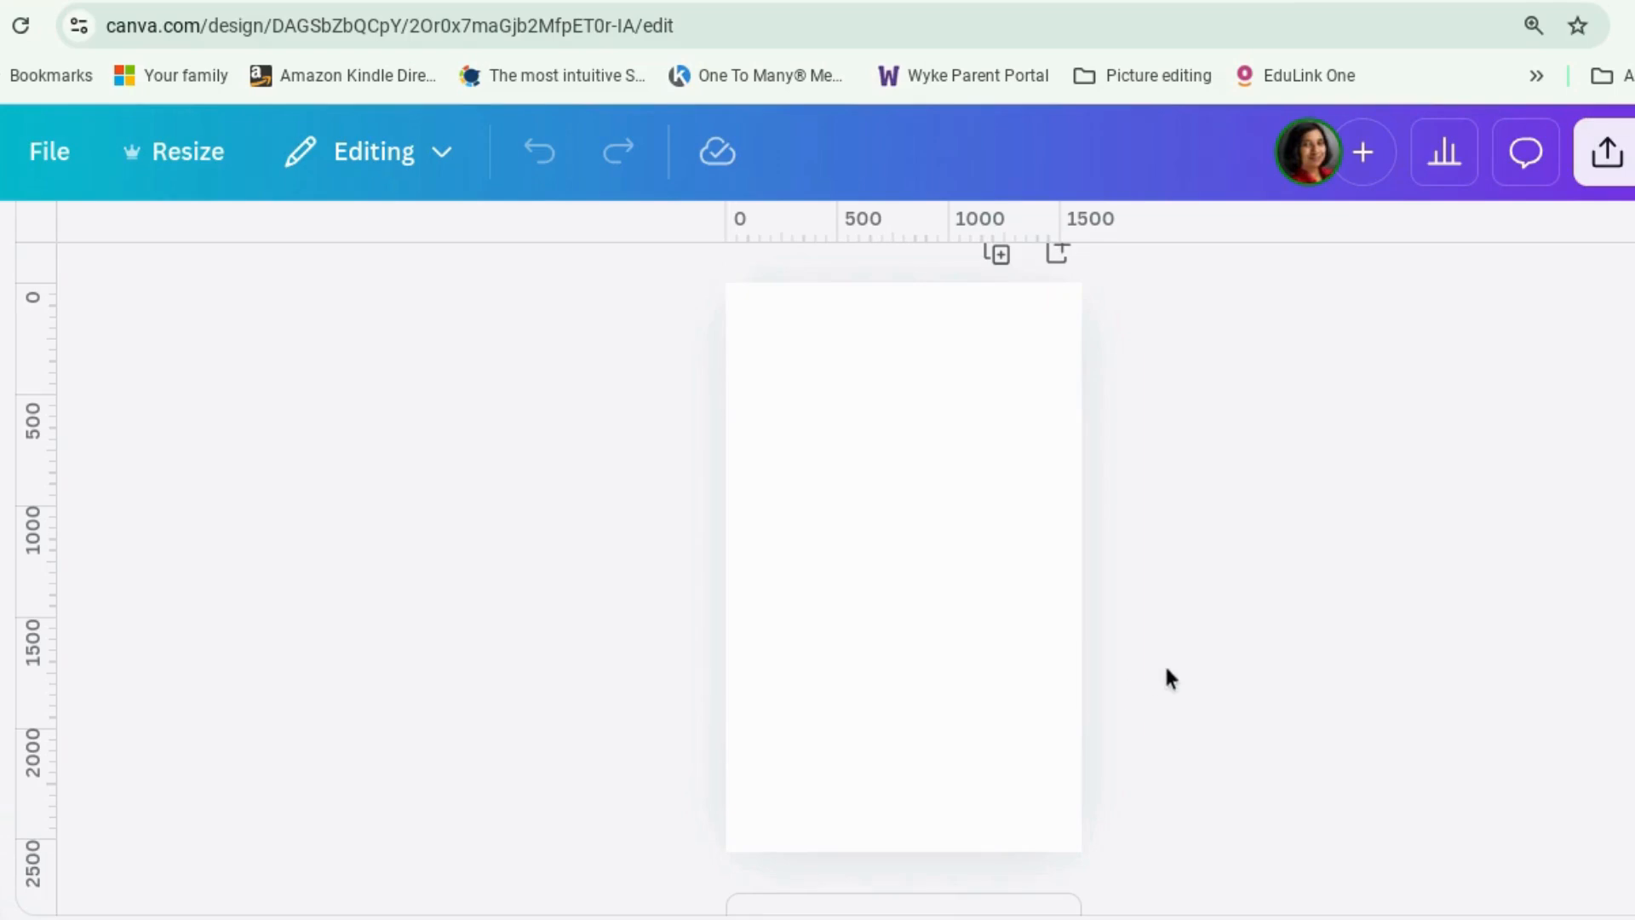
left_click(1001, 256)
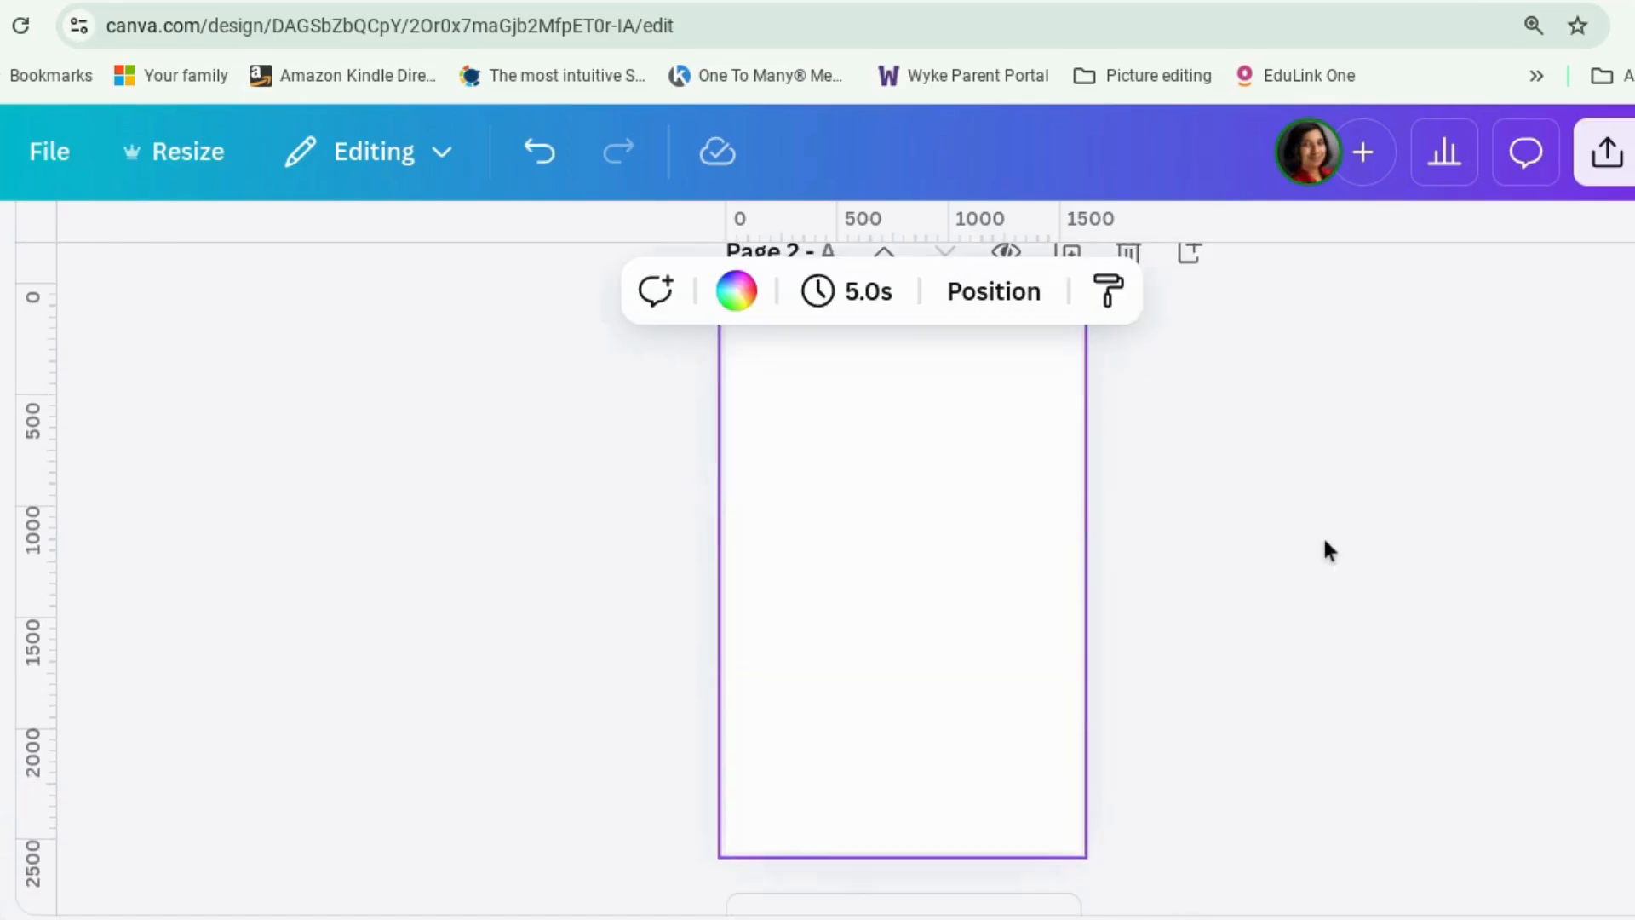
Step: Look through the full list of recently used elements for frames, graphics and photos to reuse
mouse_move(1, 366)
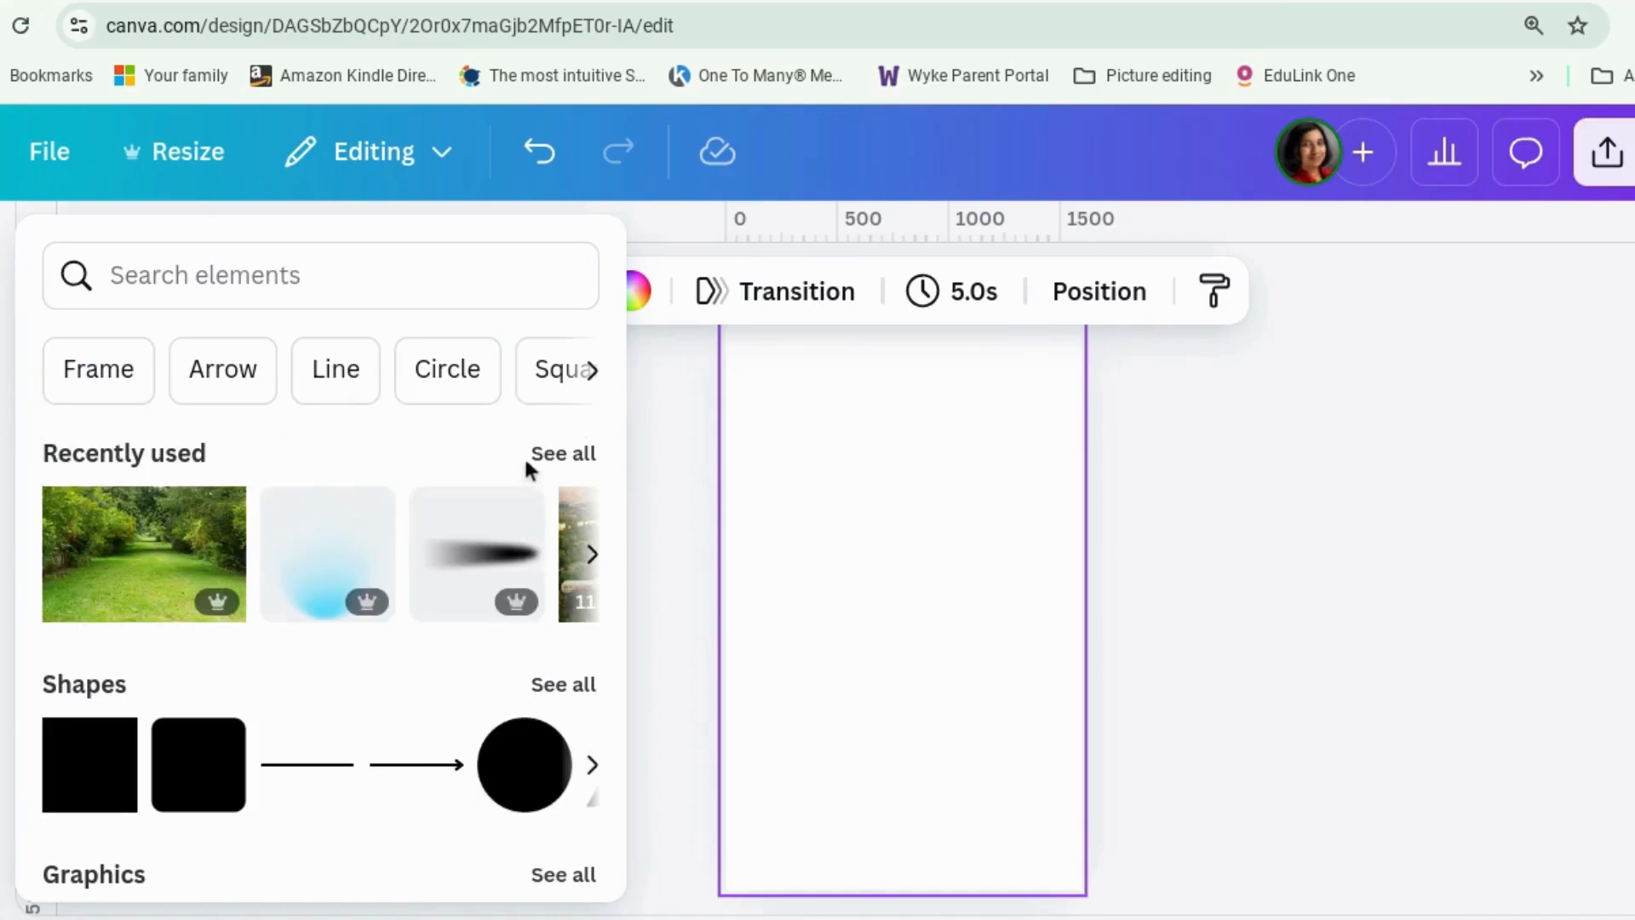
left_click(558, 454)
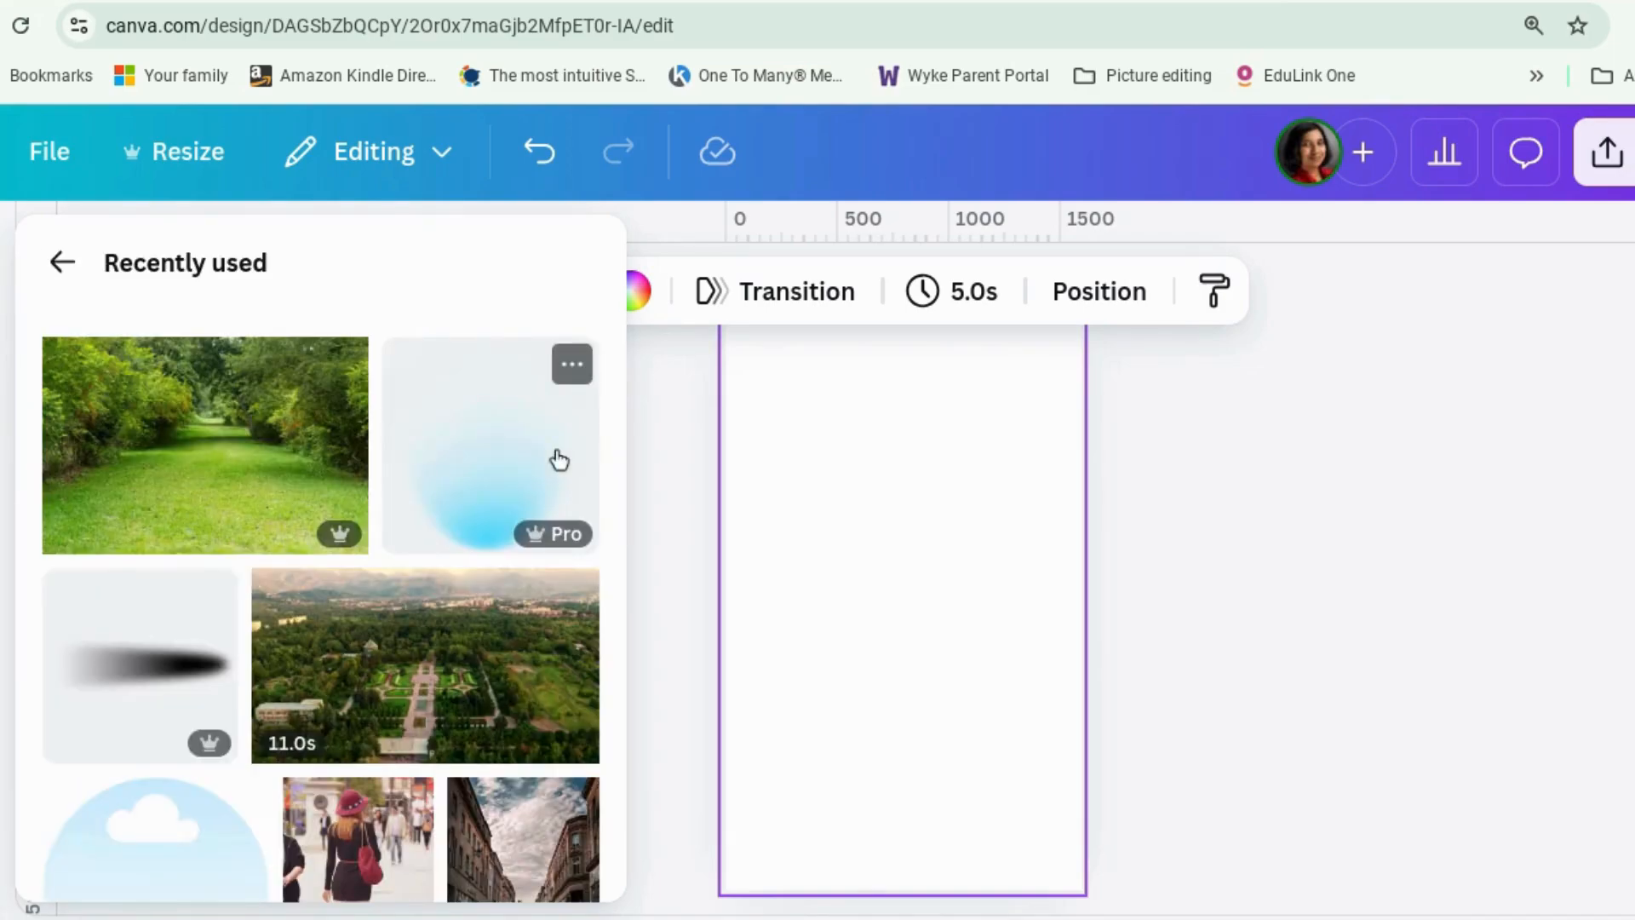
scroll(308, 822, "down", 3)
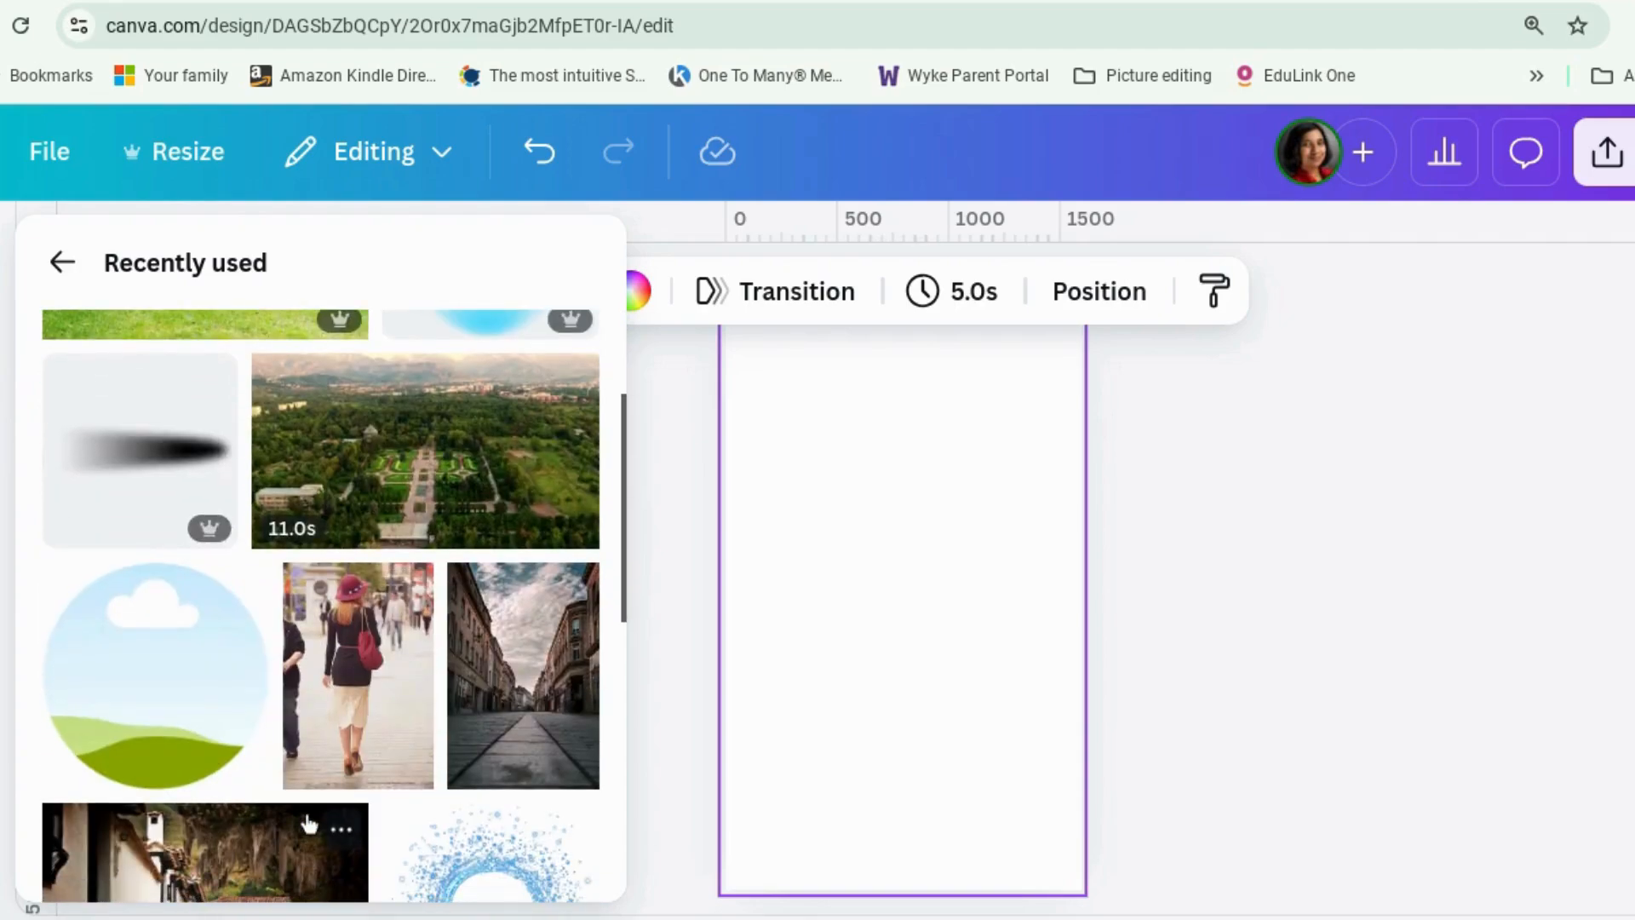
scroll(308, 822, "down", 3)
scroll(308, 822, "up", 2)
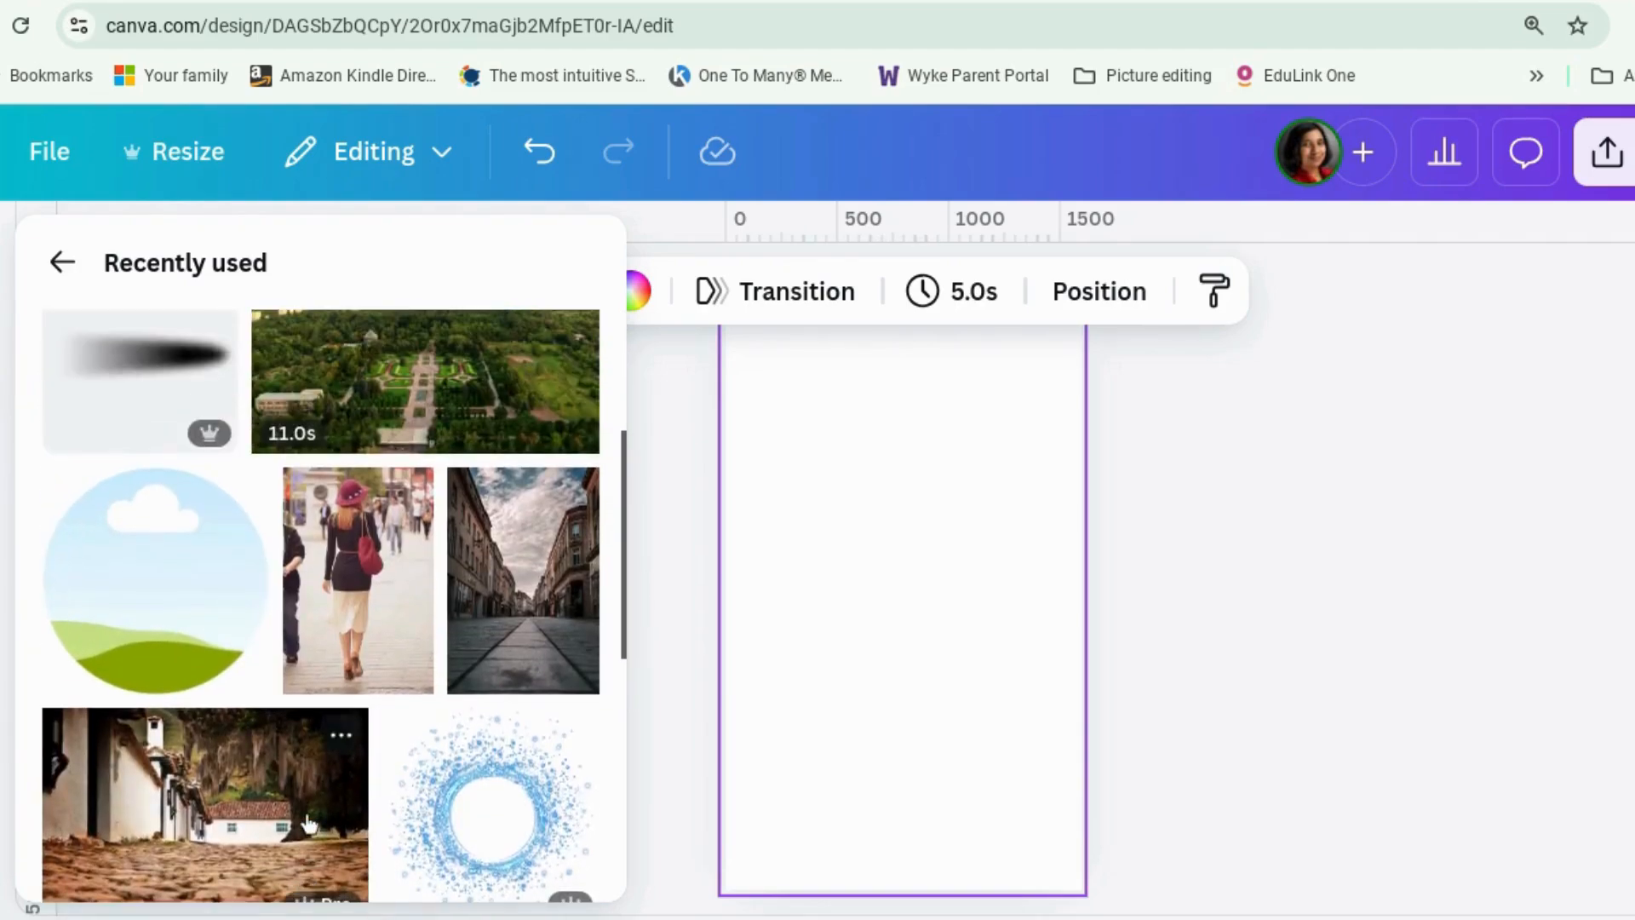
scroll(308, 822, "down", 3)
scroll(308, 822, "up", 1)
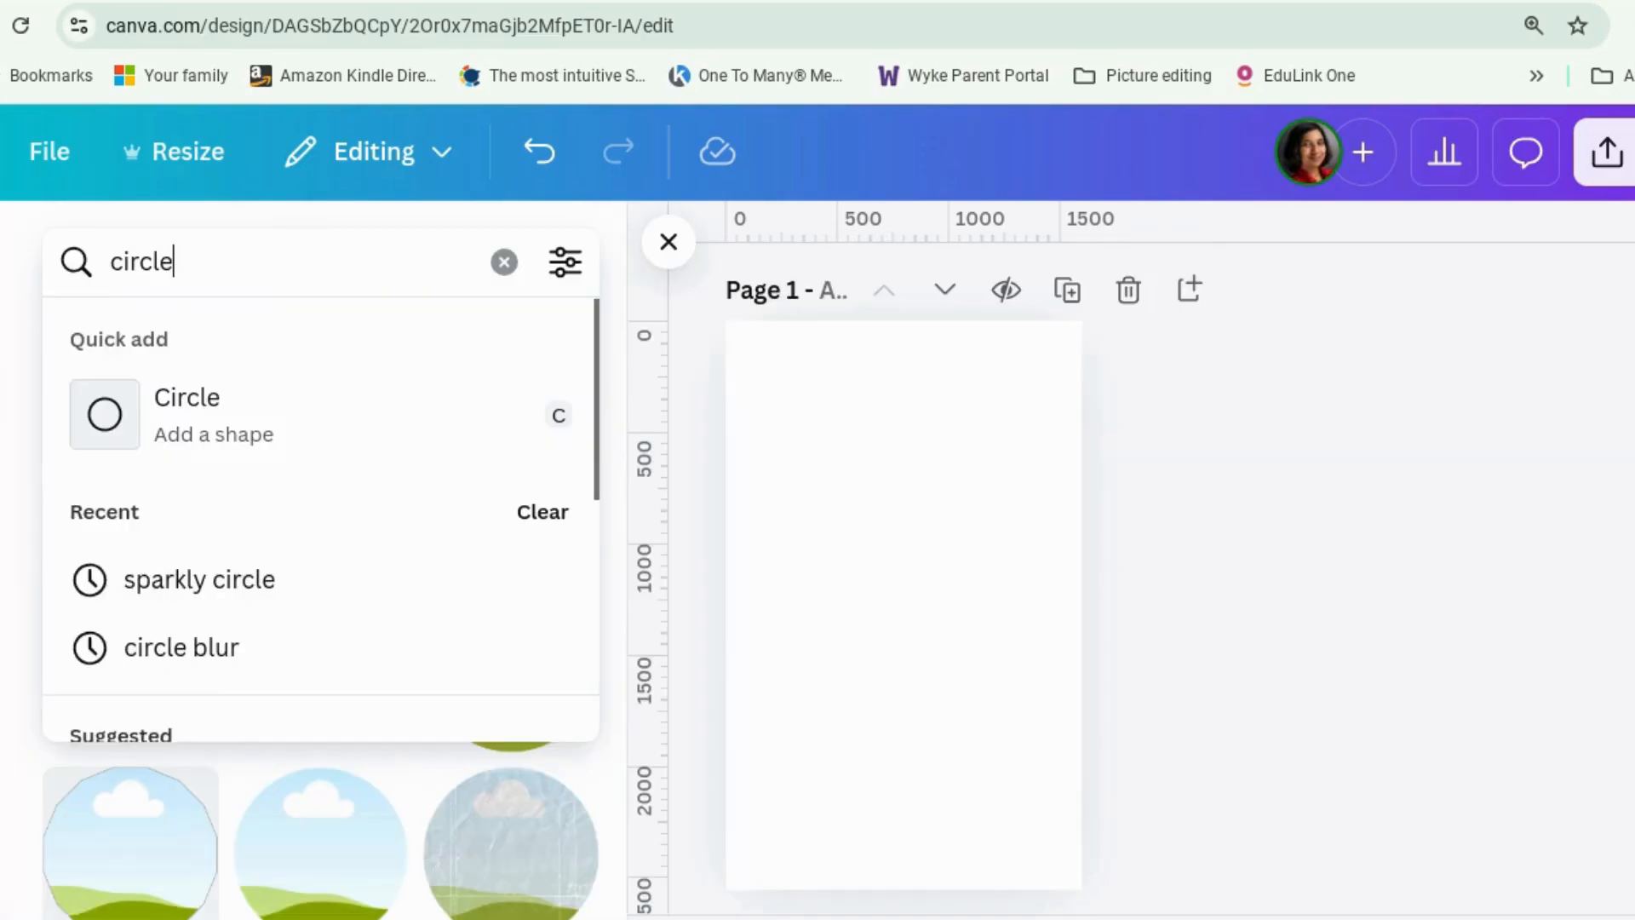
Step: Search the elements for "circle" and place a plain circular frame centred near the top of page 1
key("Return")
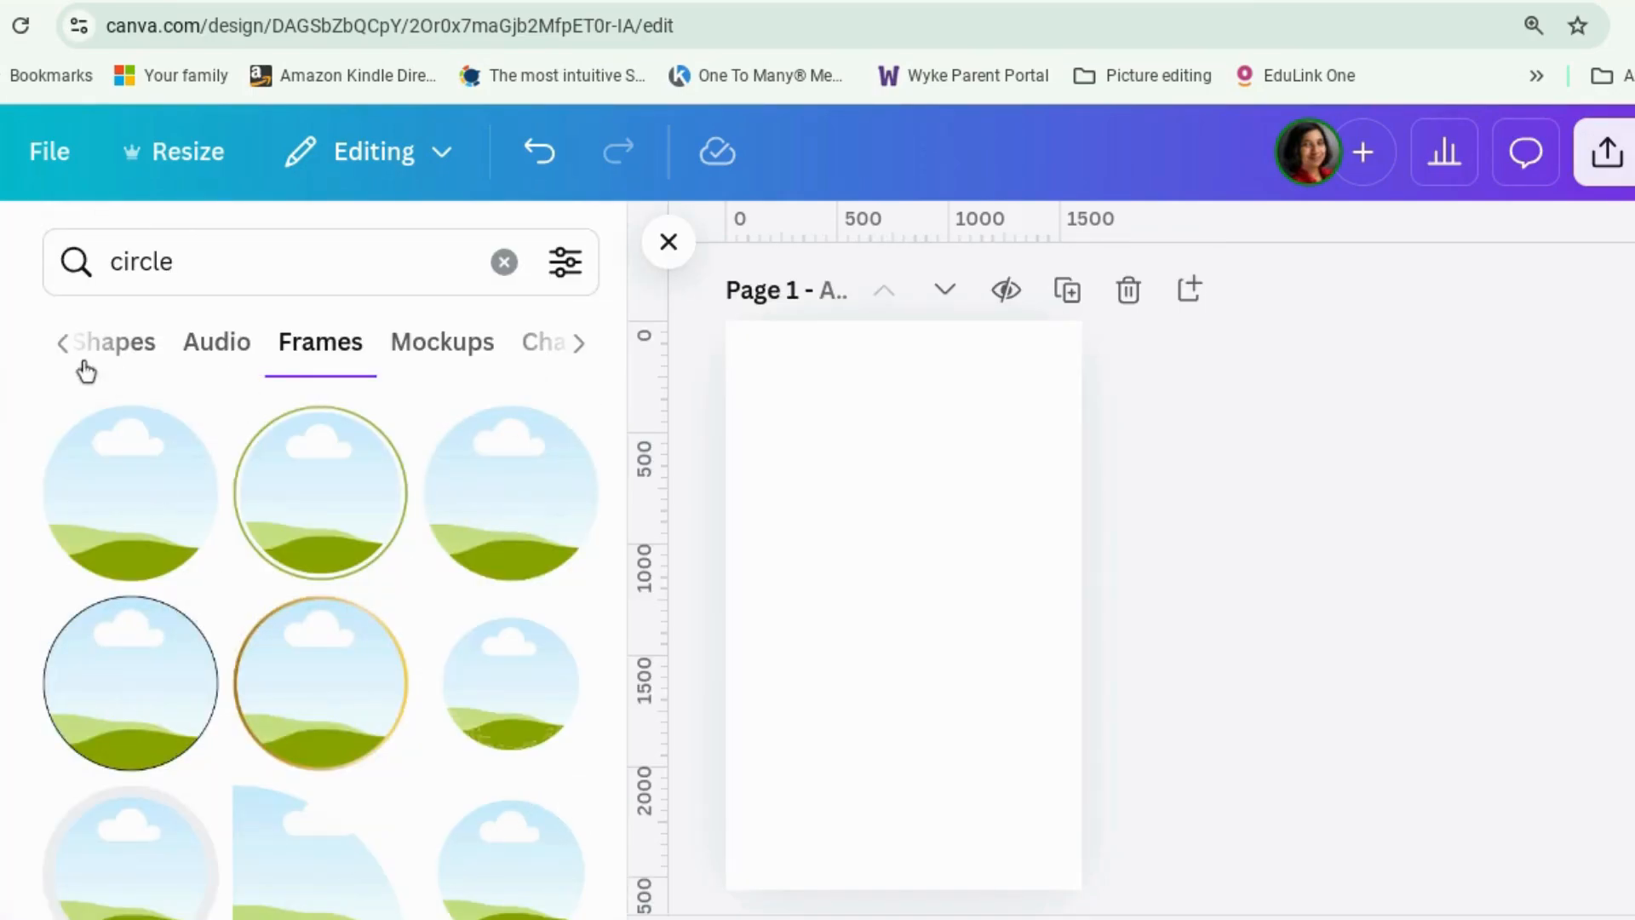
left_click(52, 349)
left_click(53, 344)
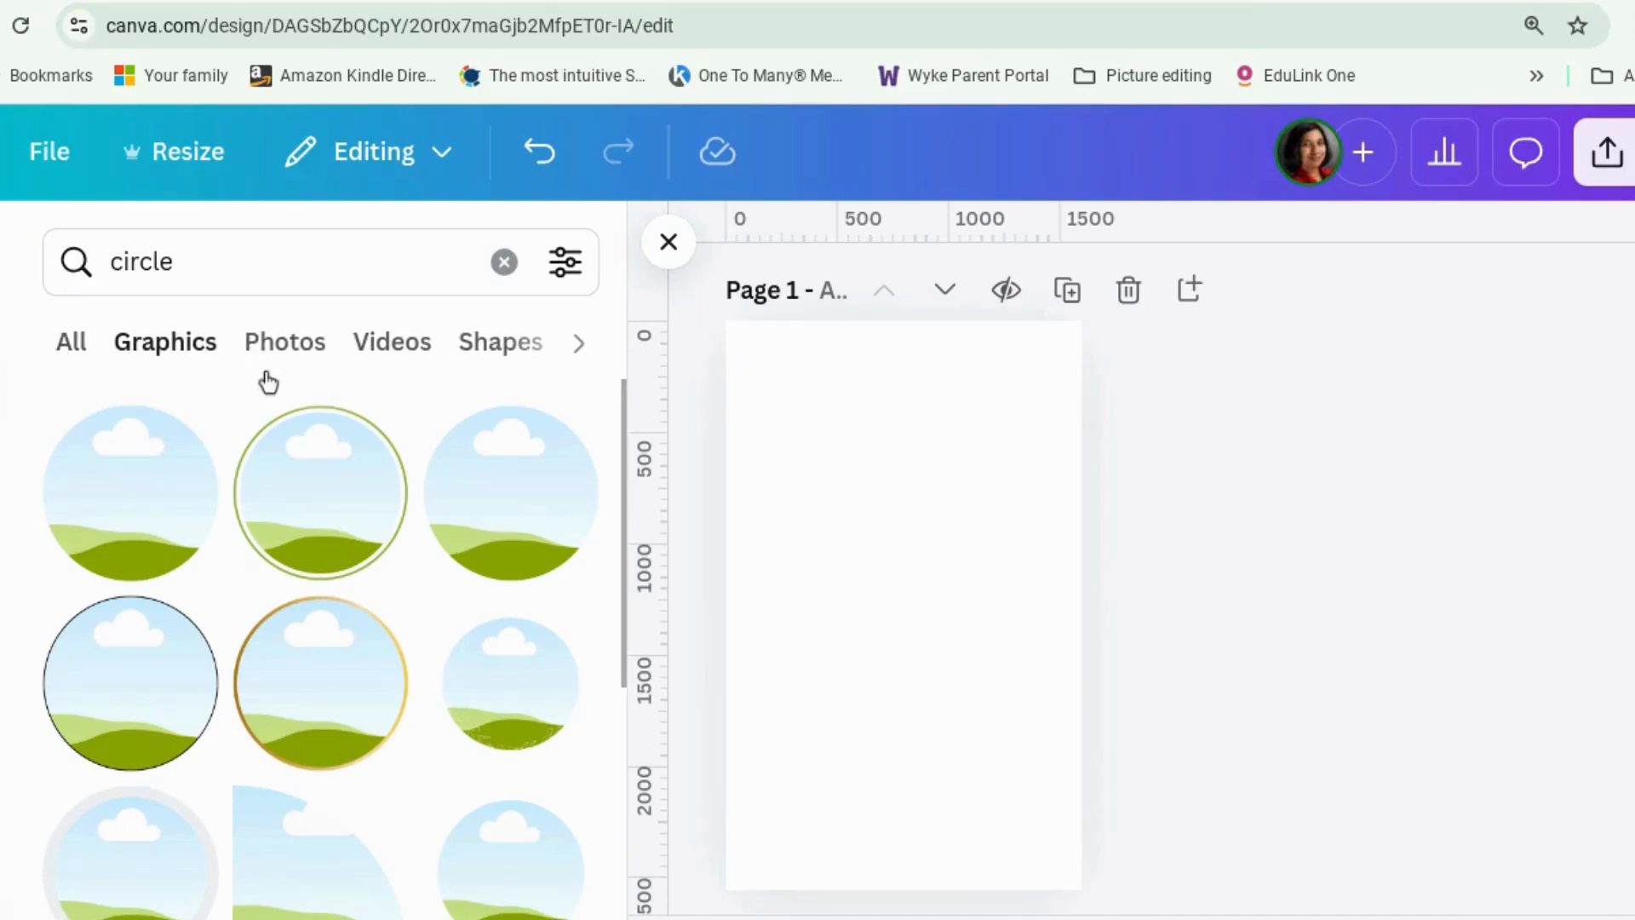
left_click(578, 345)
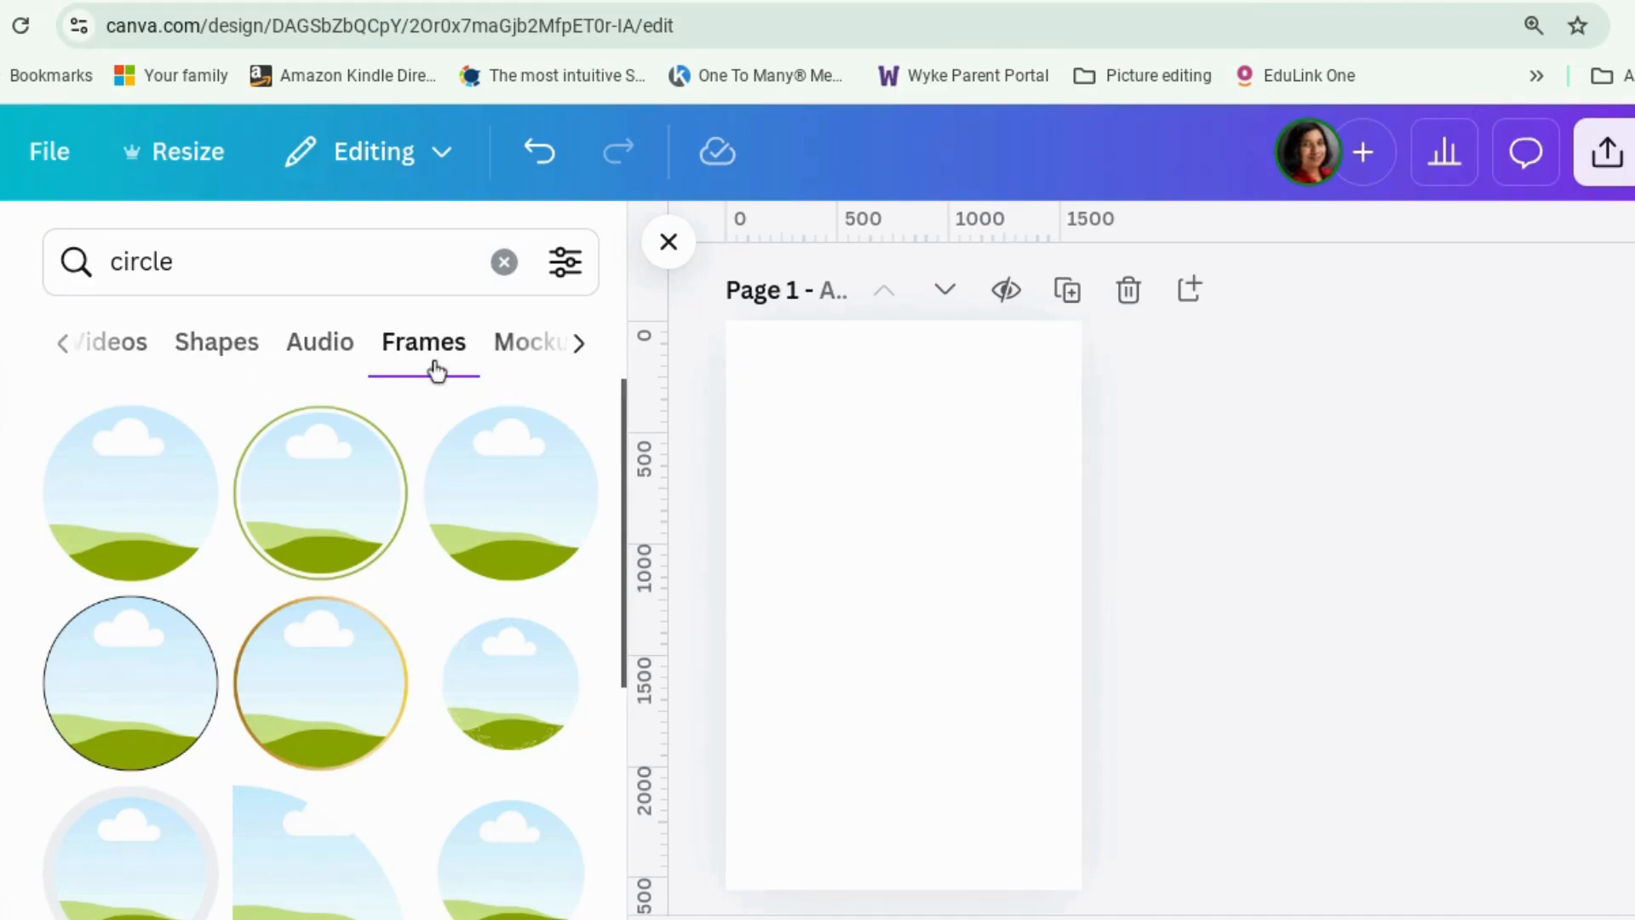
left_click(155, 537)
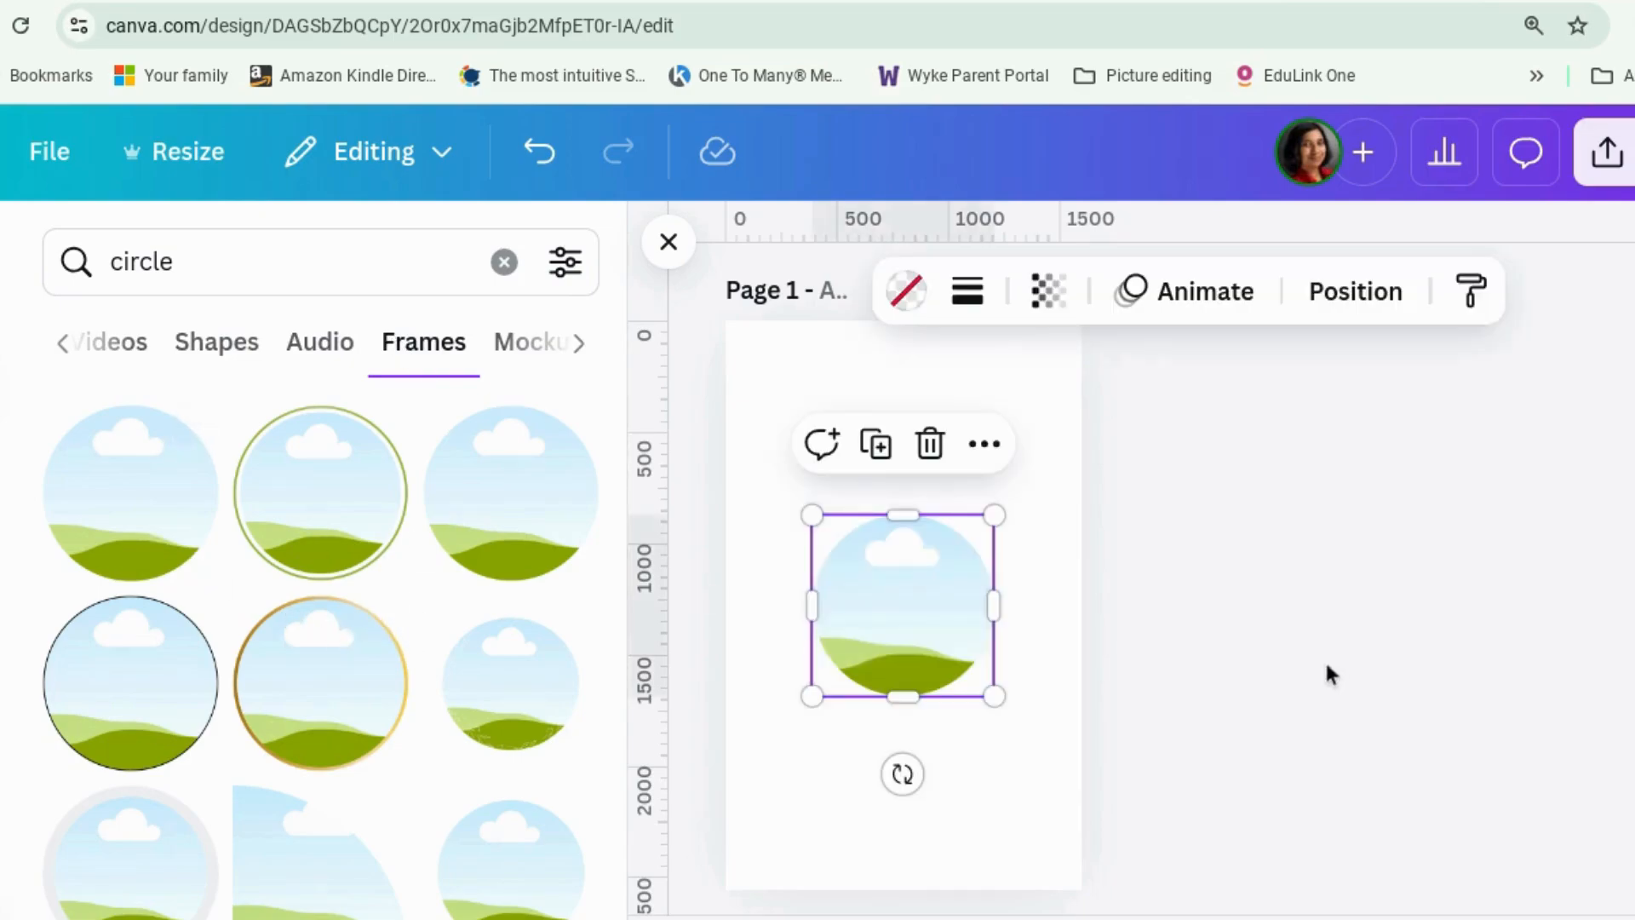
left_click(1360, 522)
left_click_drag(928, 572, 938, 414)
left_click(1294, 579)
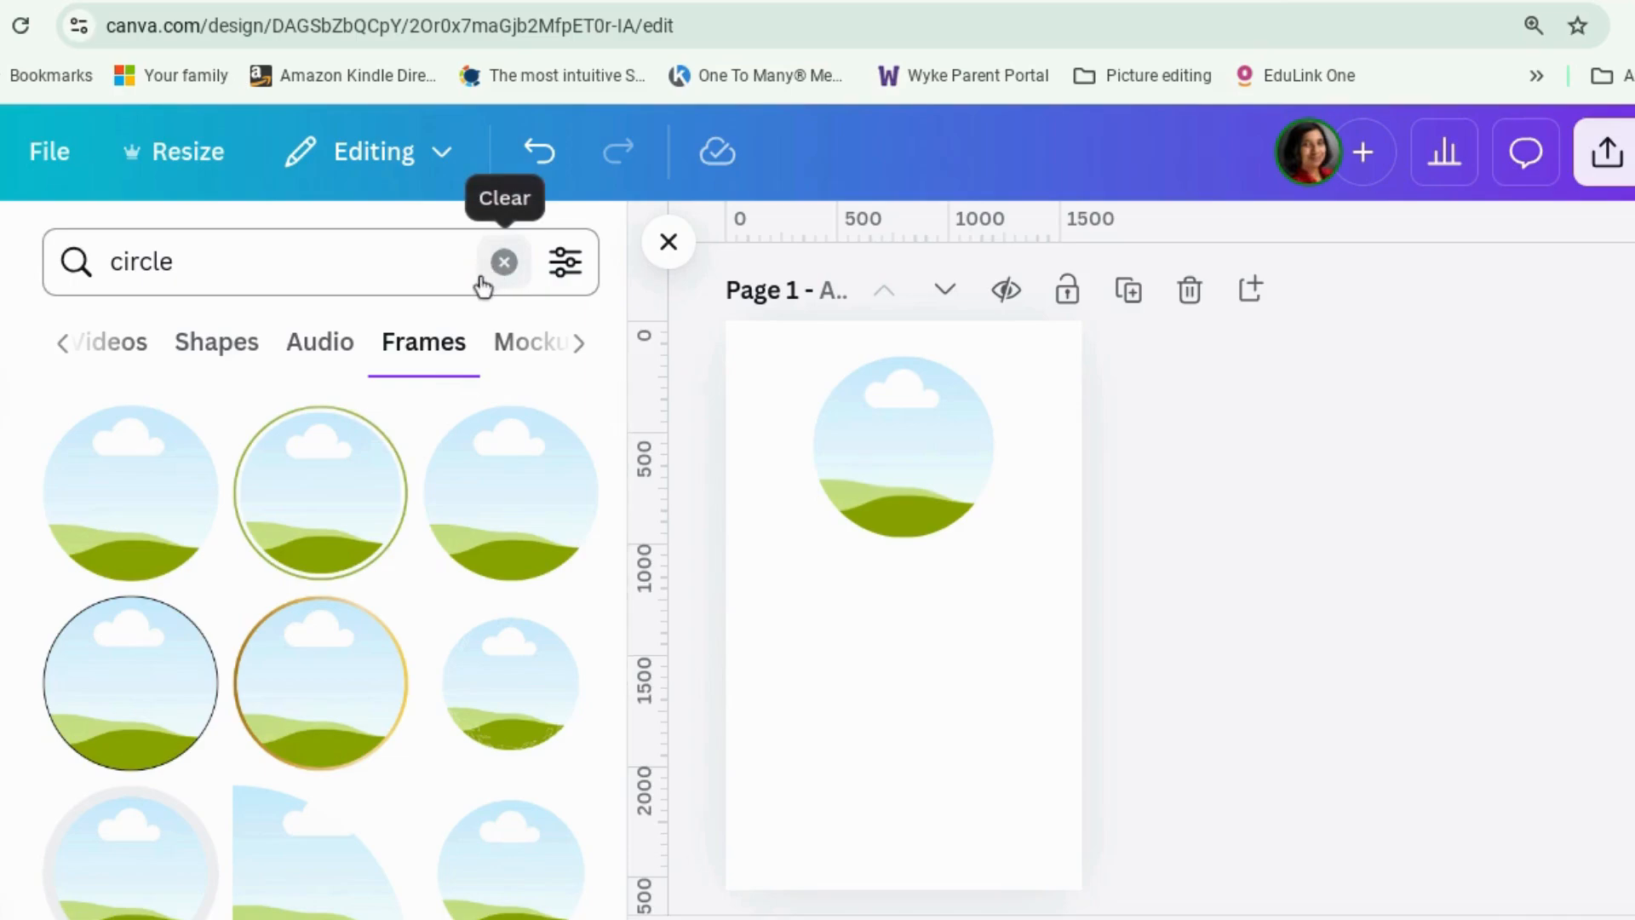
Step: Search the elements for "sparkly circle" and look through the graphics results
left_click(115, 265)
type("sp")
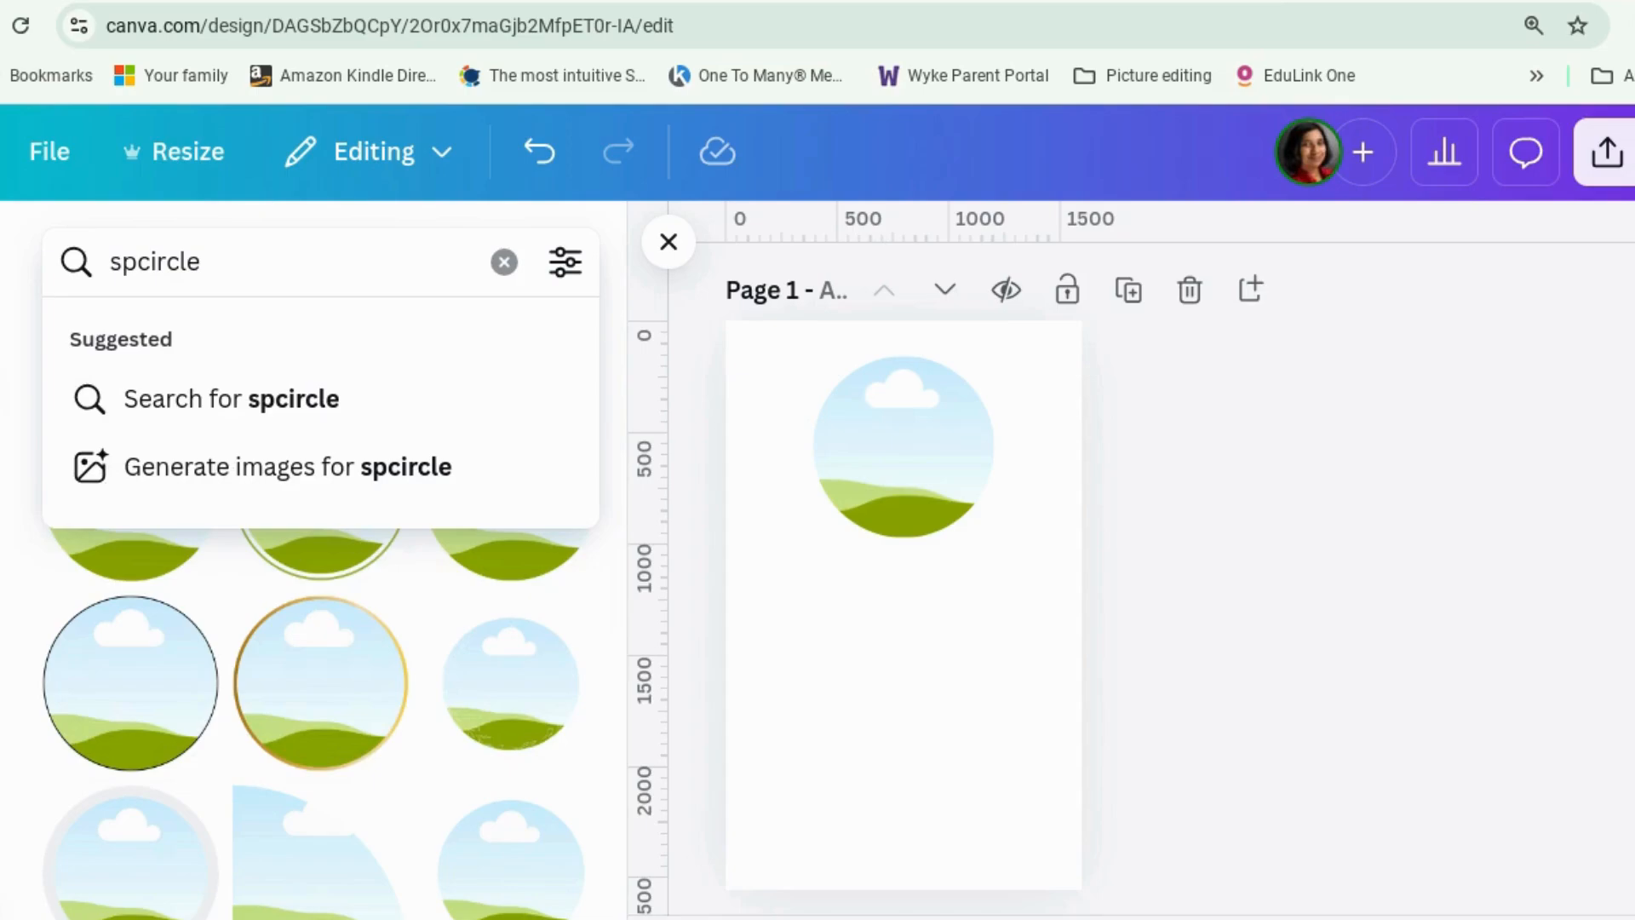
type("arkly")
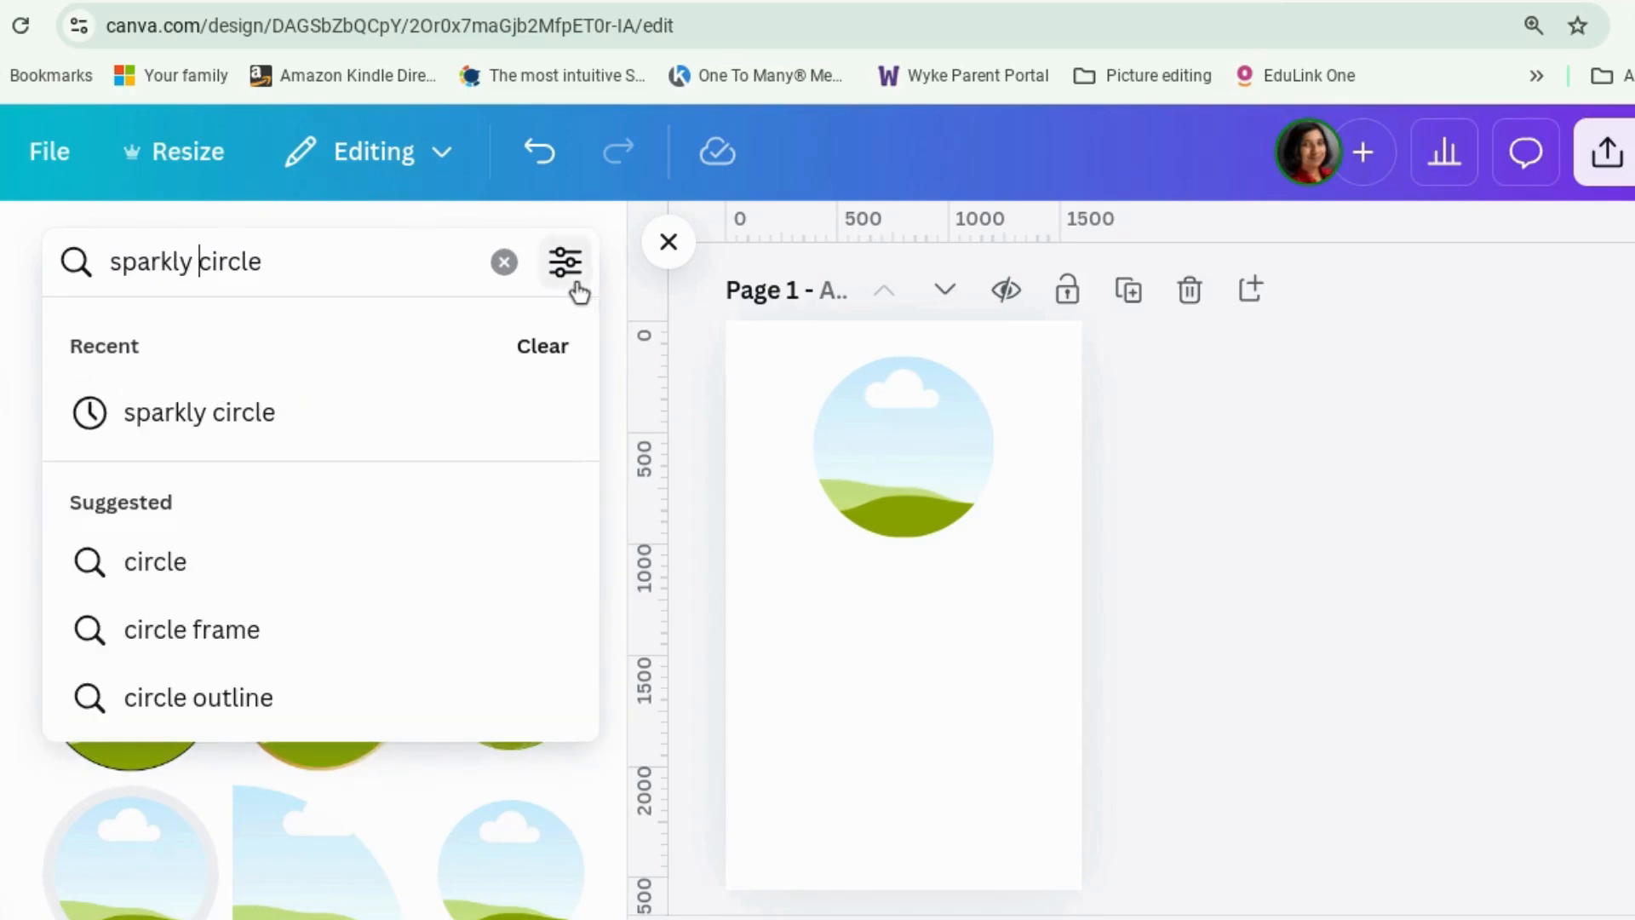
left_click(268, 414)
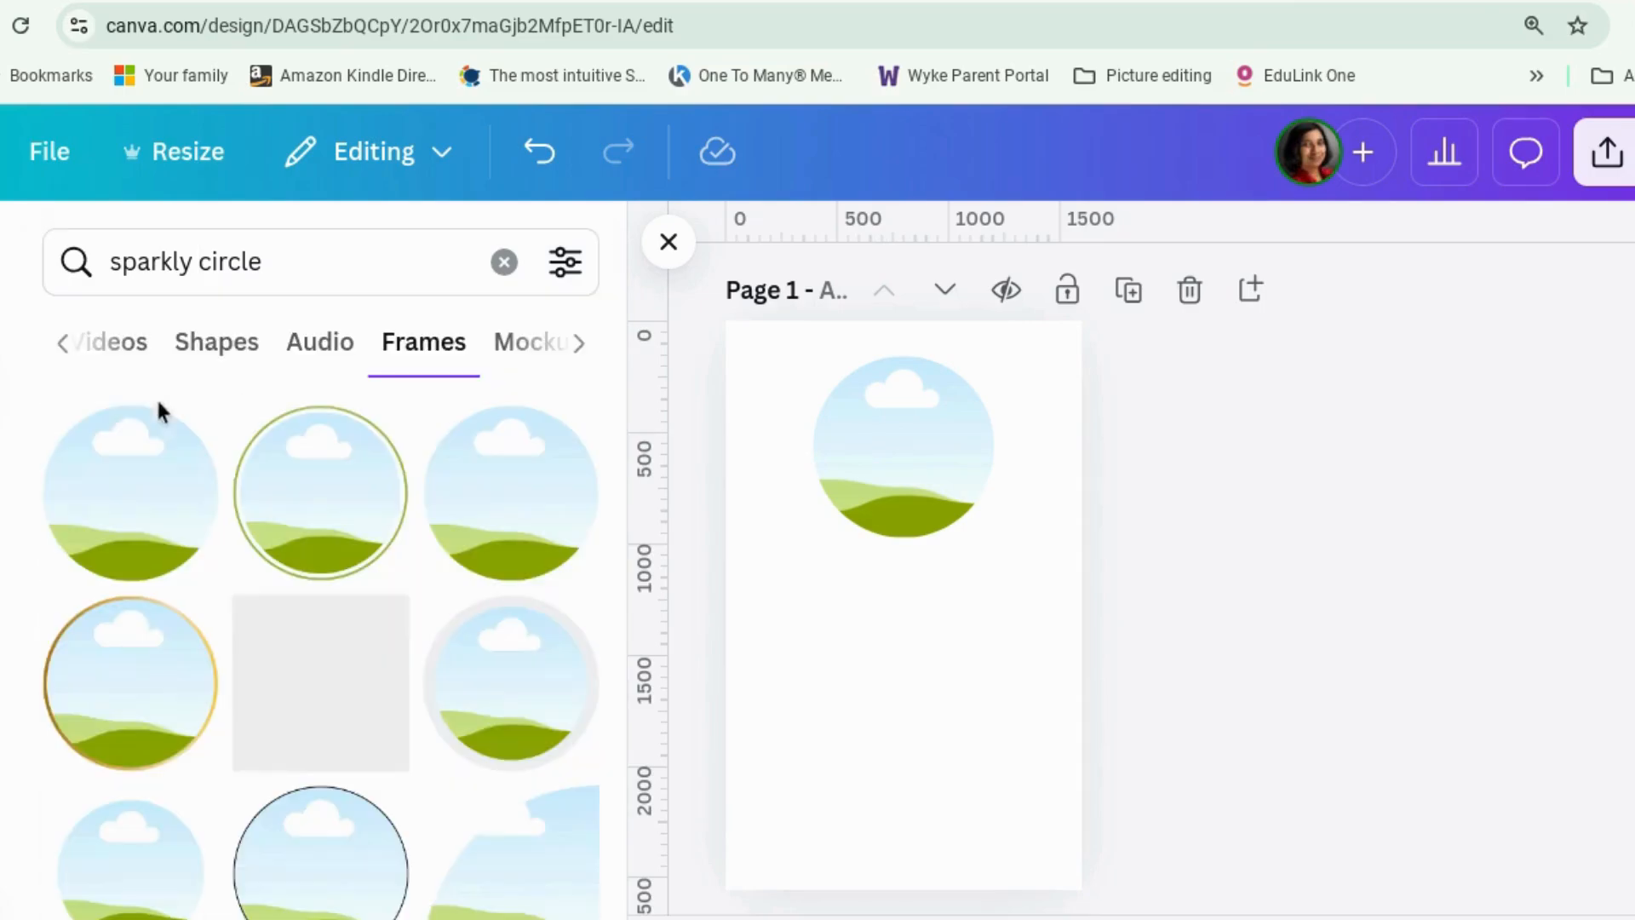
left_click(66, 347)
left_click(67, 351)
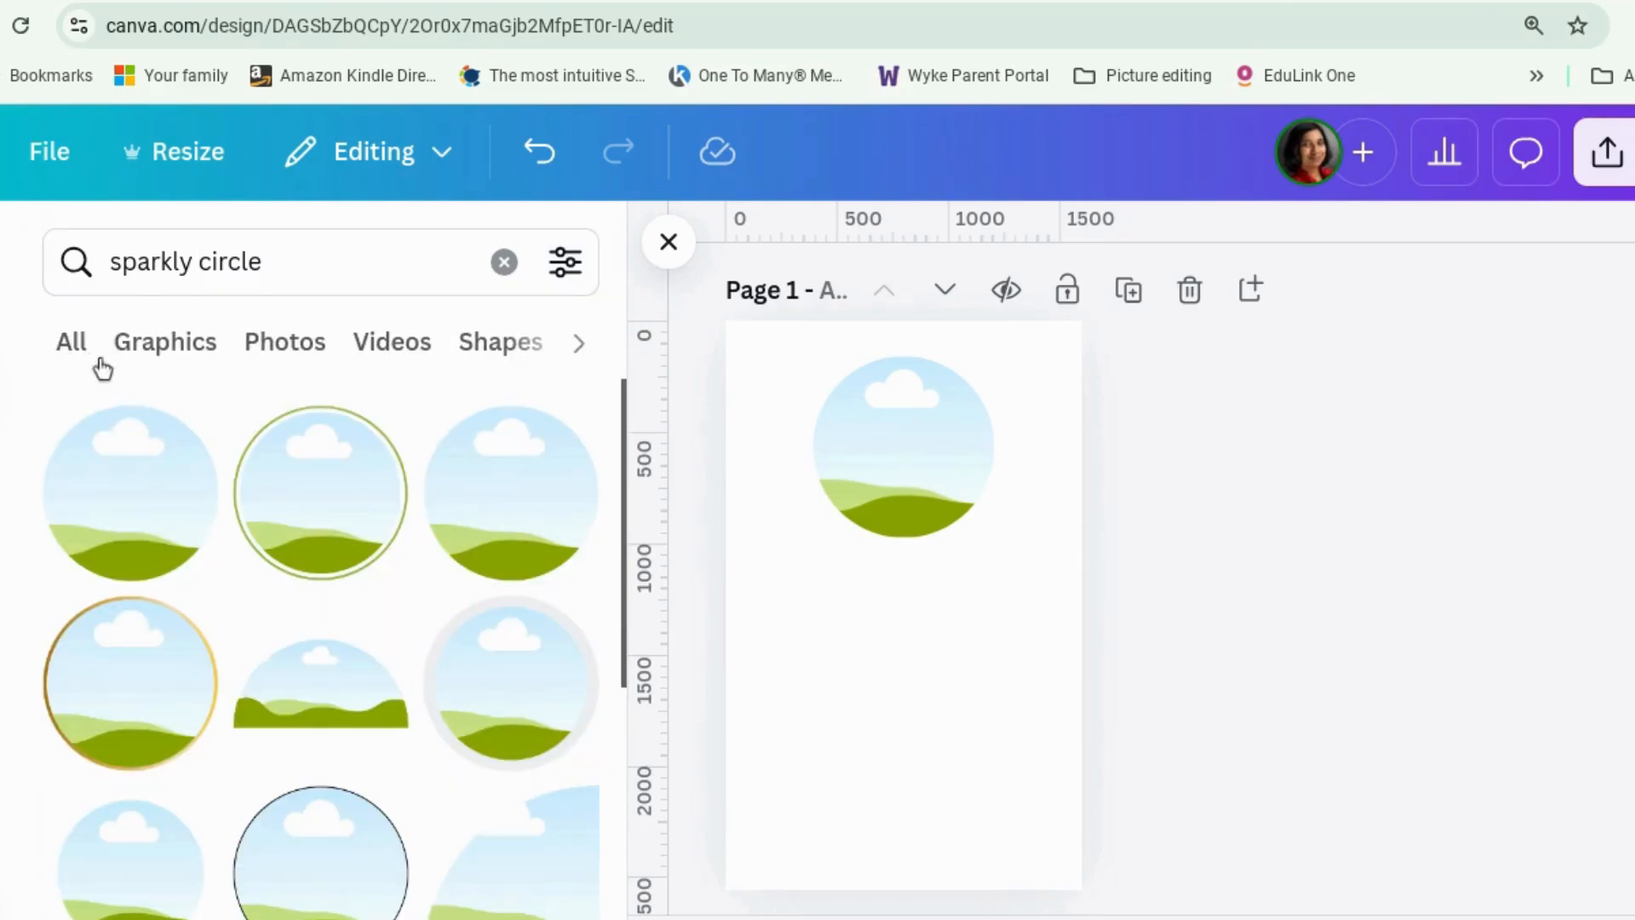
left_click(173, 347)
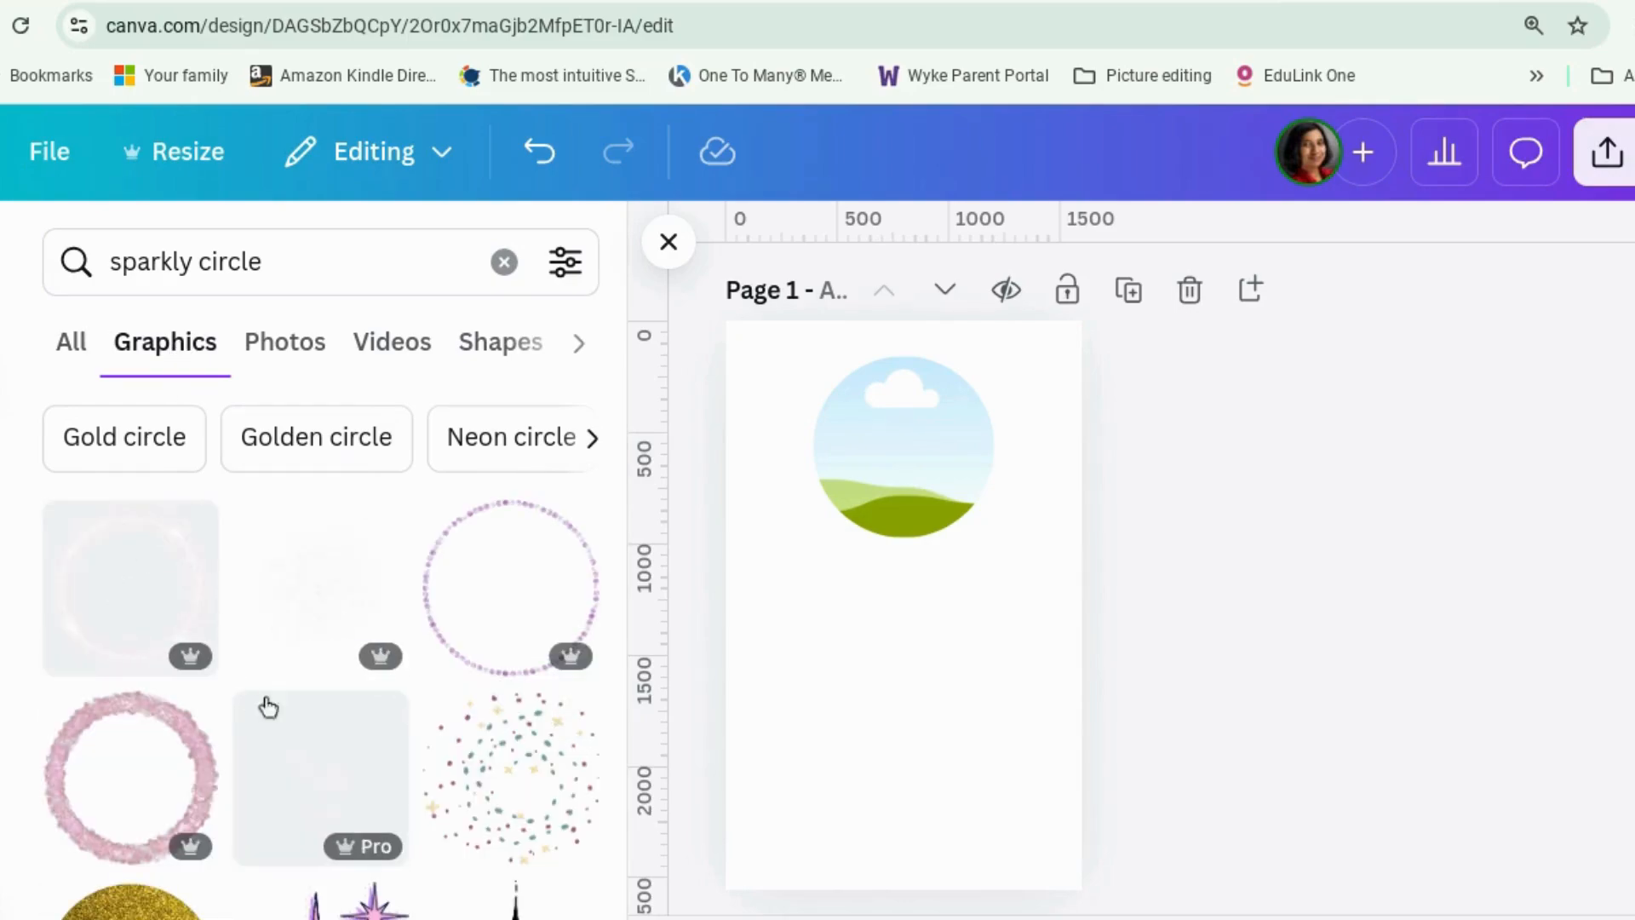
scroll(518, 846, "down", 1)
scroll(520, 846, "down", 5)
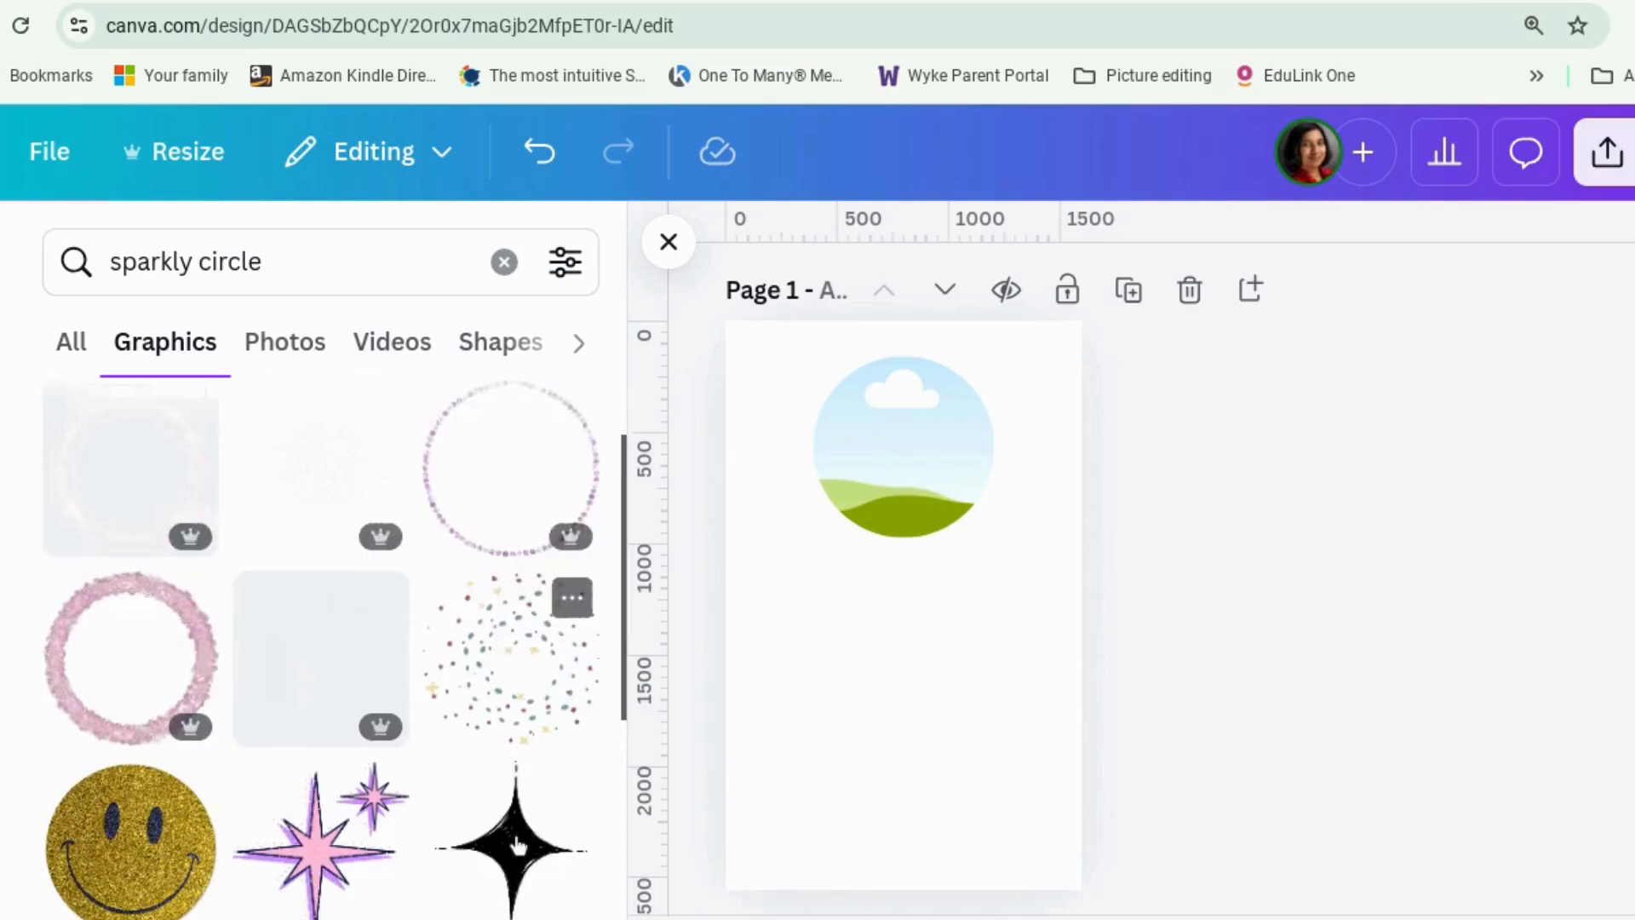
Step: Limit the results to free items, search for "sparkle circle" and look through the graphics
left_click(560, 288)
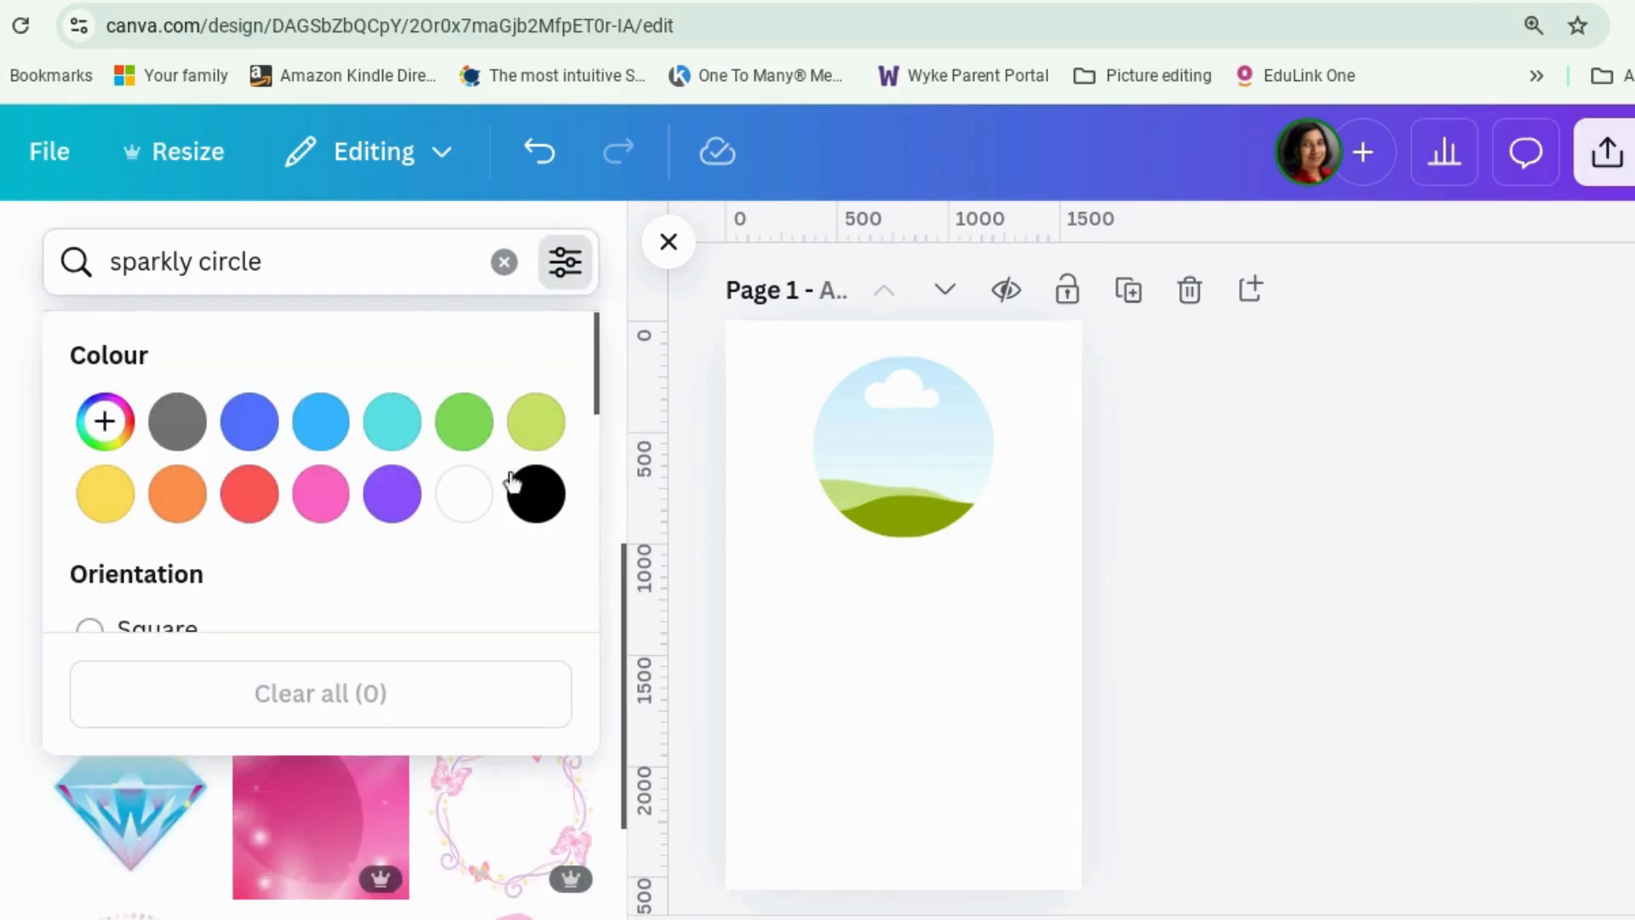
scroll(463, 507, "down", 5)
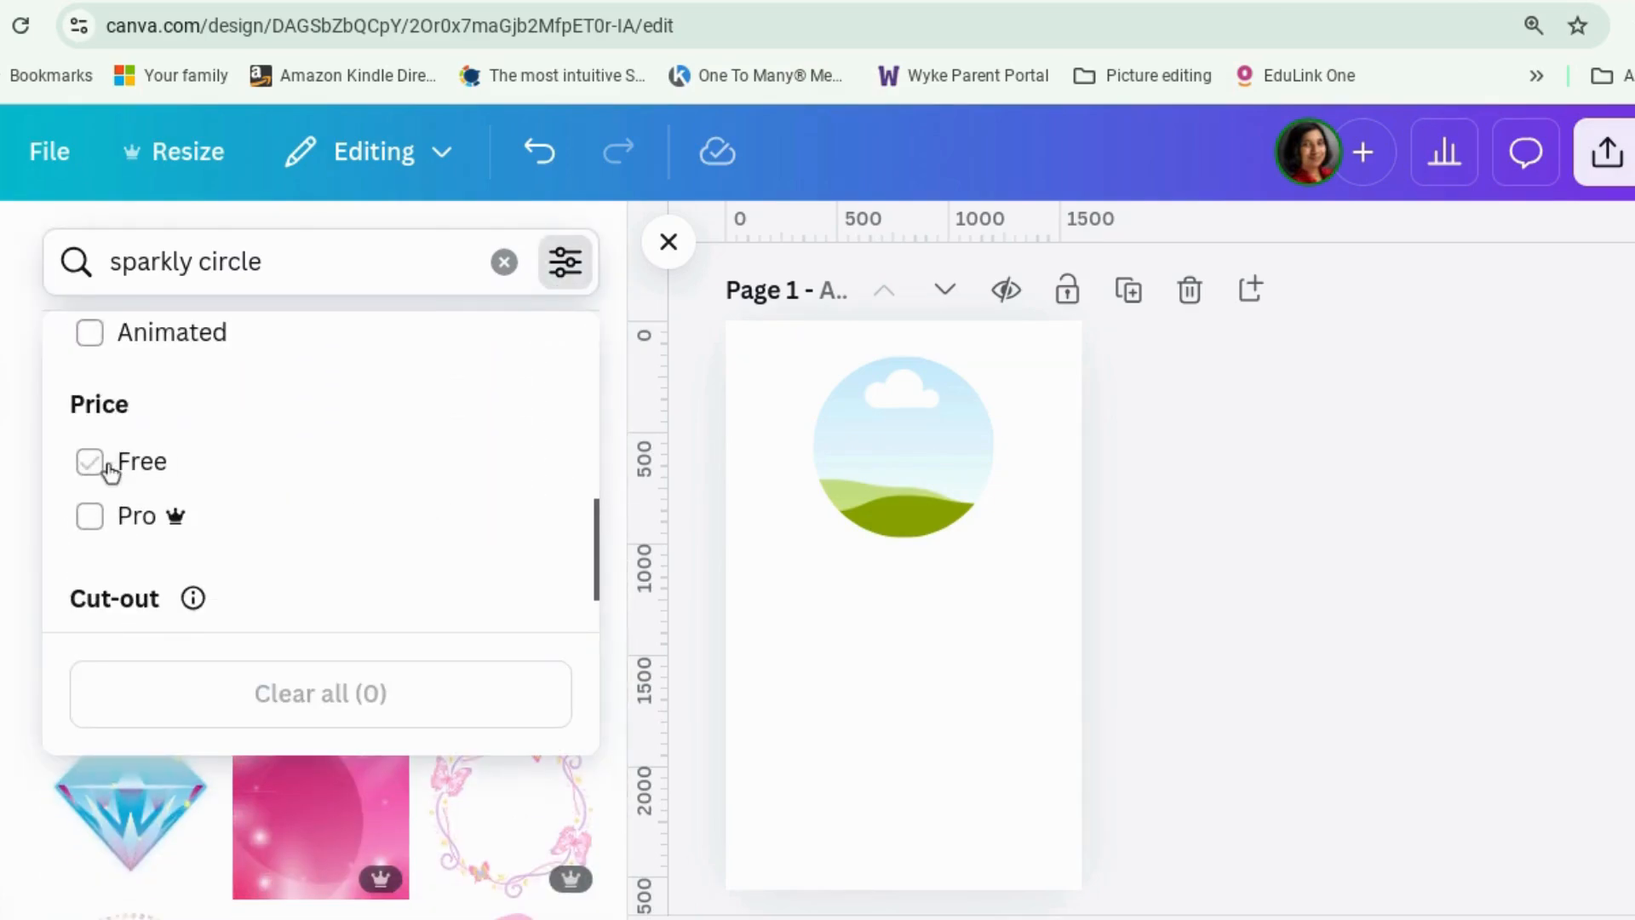
left_click(90, 461)
left_click(182, 261)
key("Delete")
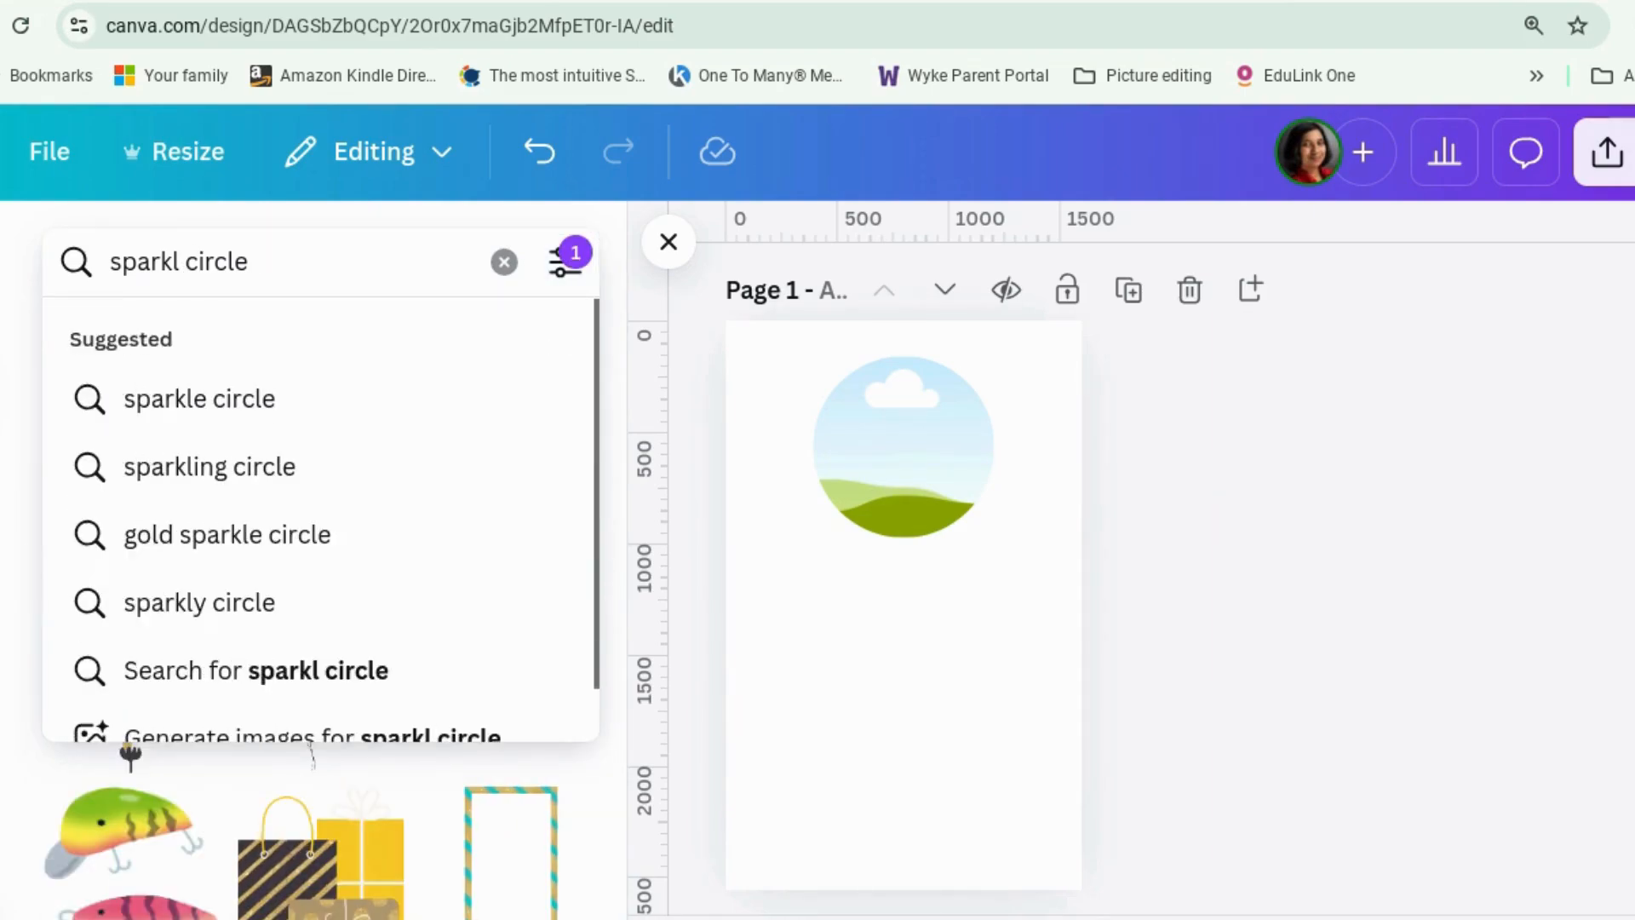
type("e")
key("Return")
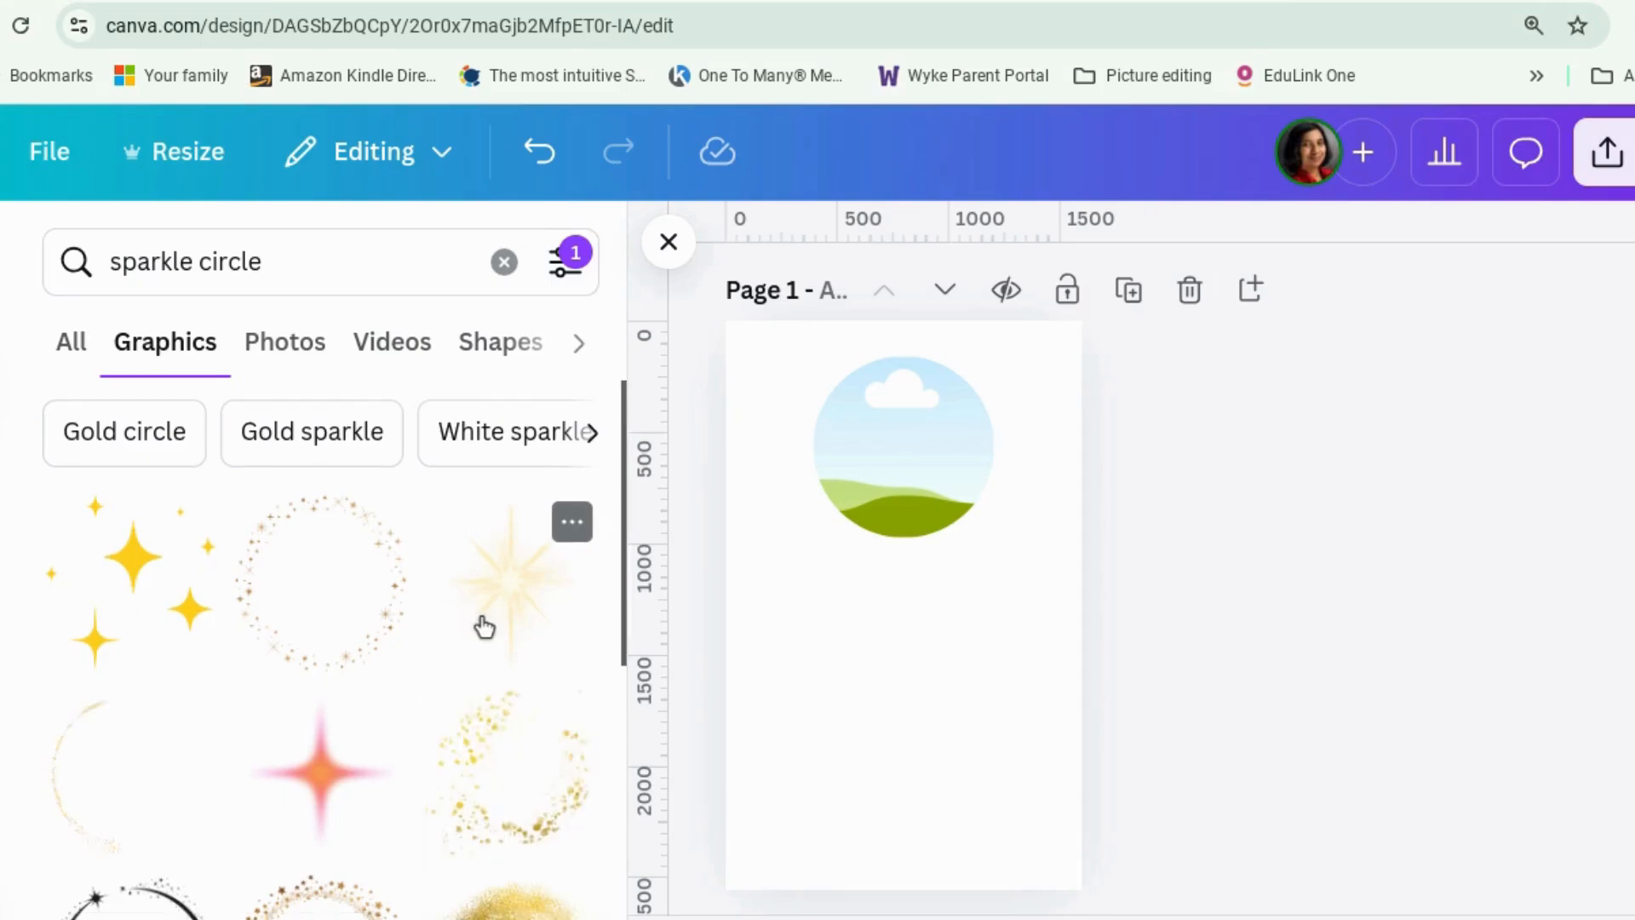
scroll(479, 626, "down", 2)
scroll(484, 627, "down", 4)
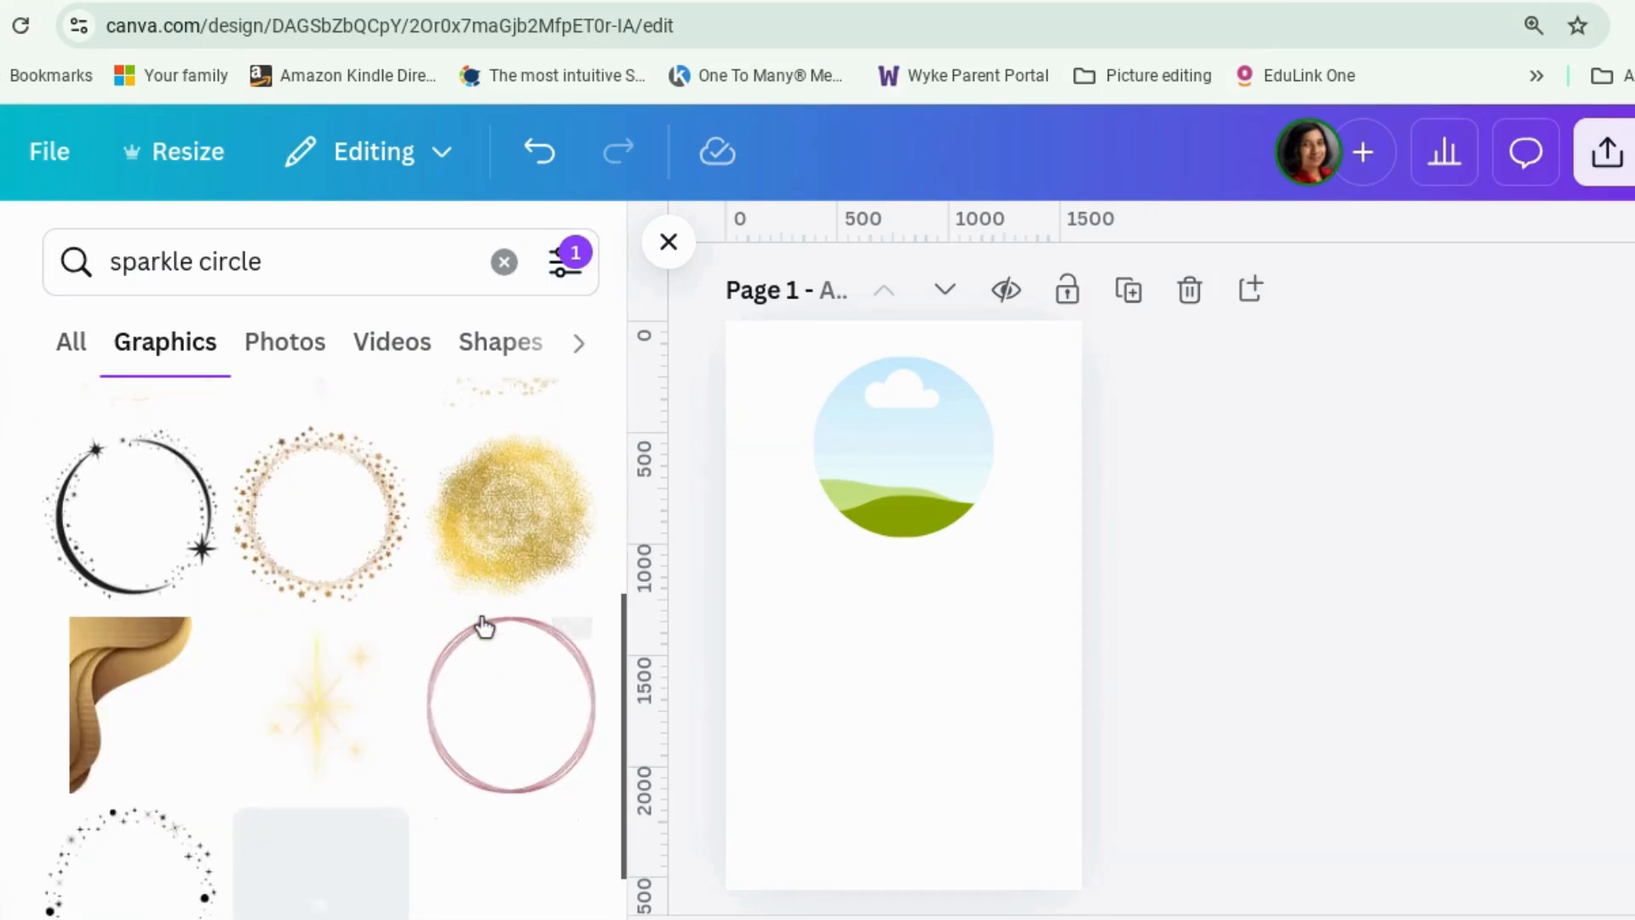
scroll(484, 627, "down", 8)
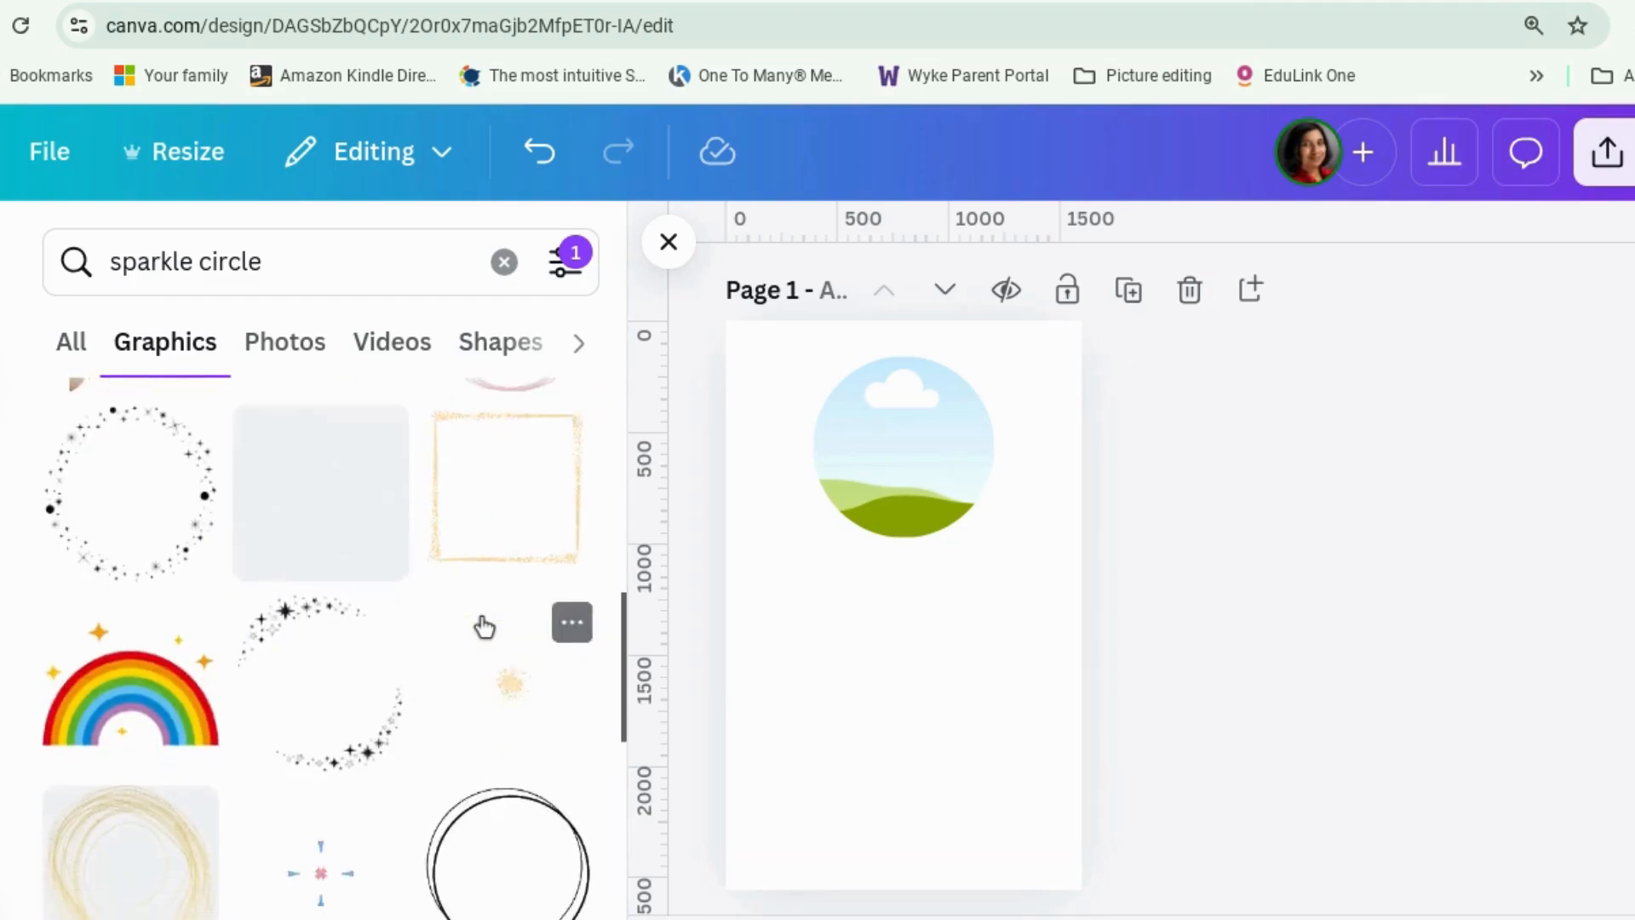
scroll(482, 628, "down", 4)
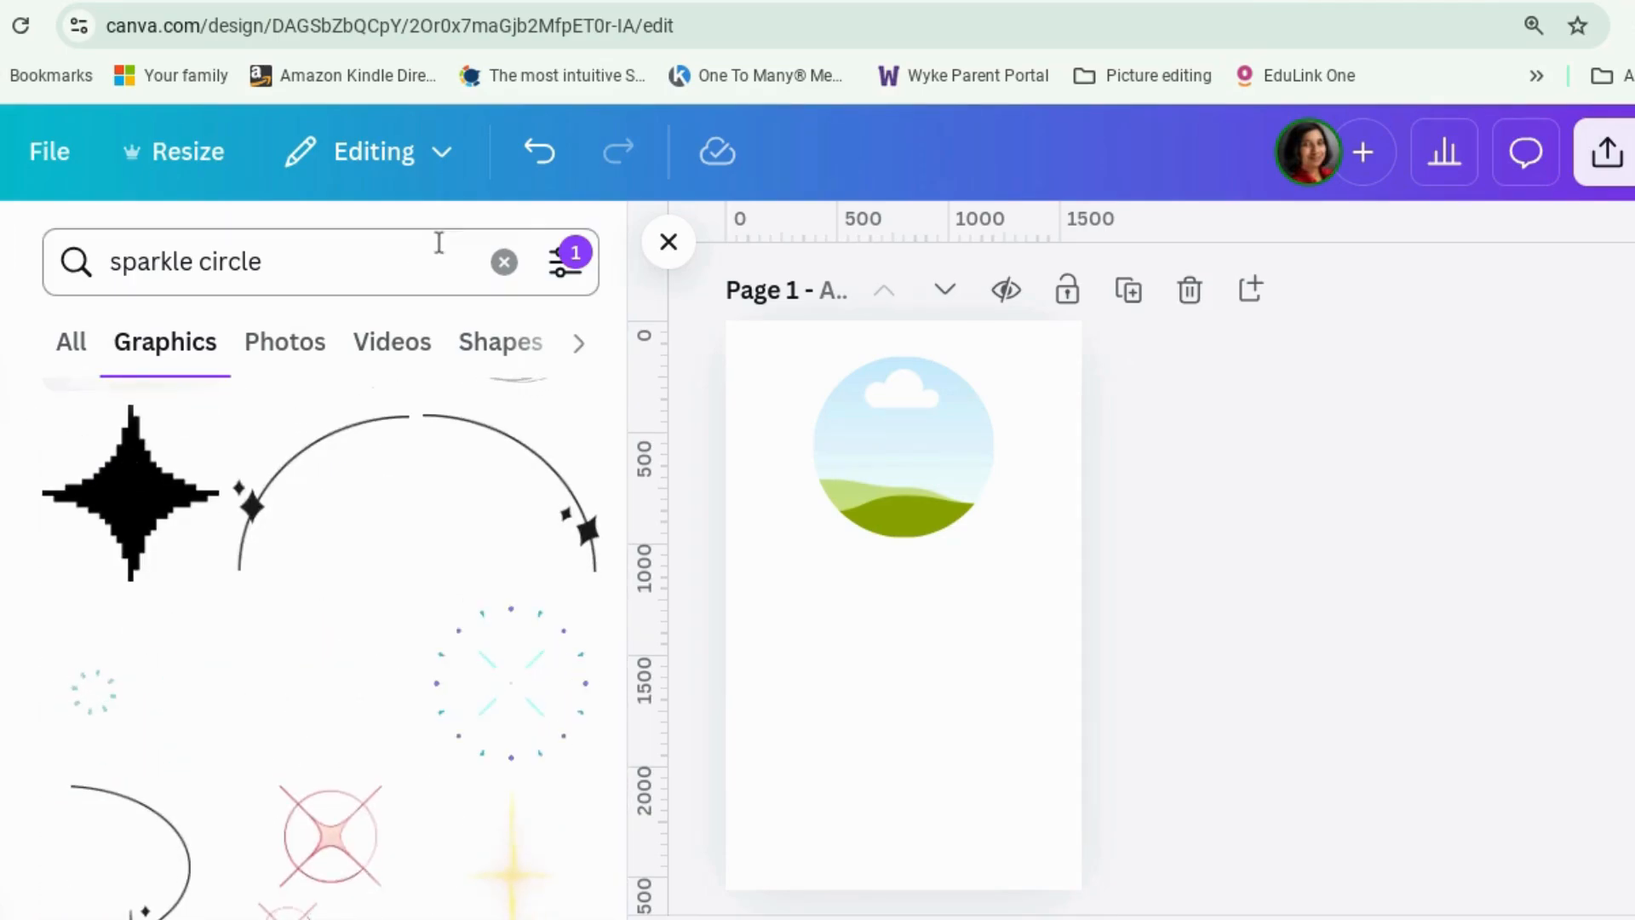
Step: Clear the search and place the recently used blue sparkly ring graphic below the circular frame on page 1
left_click(503, 265)
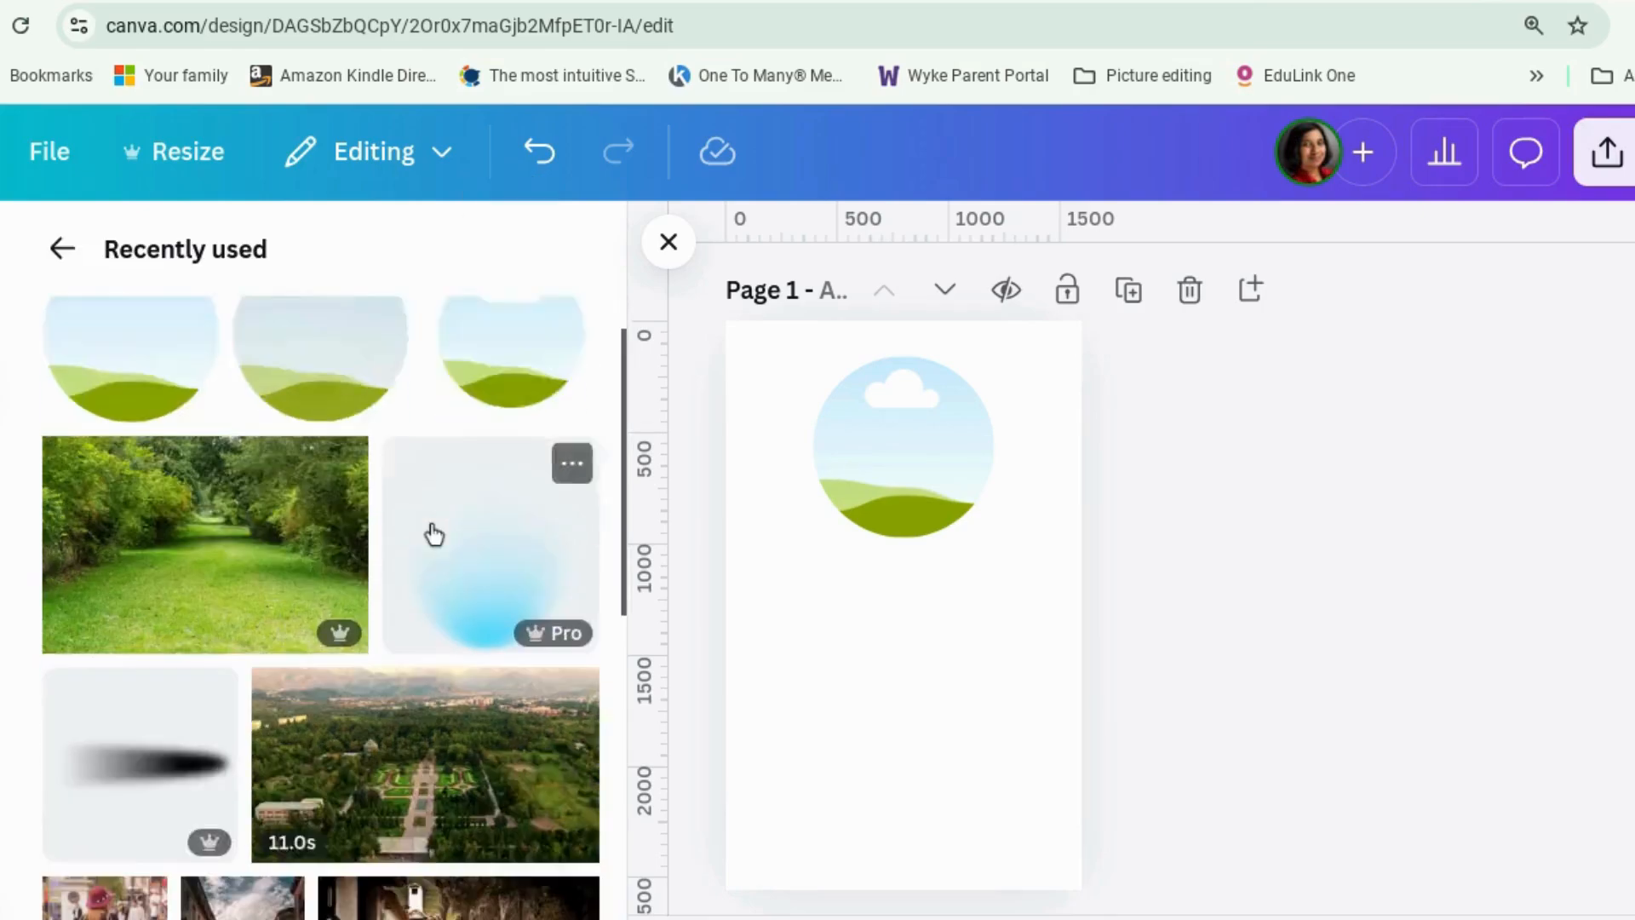
scroll(431, 533, "down", 6)
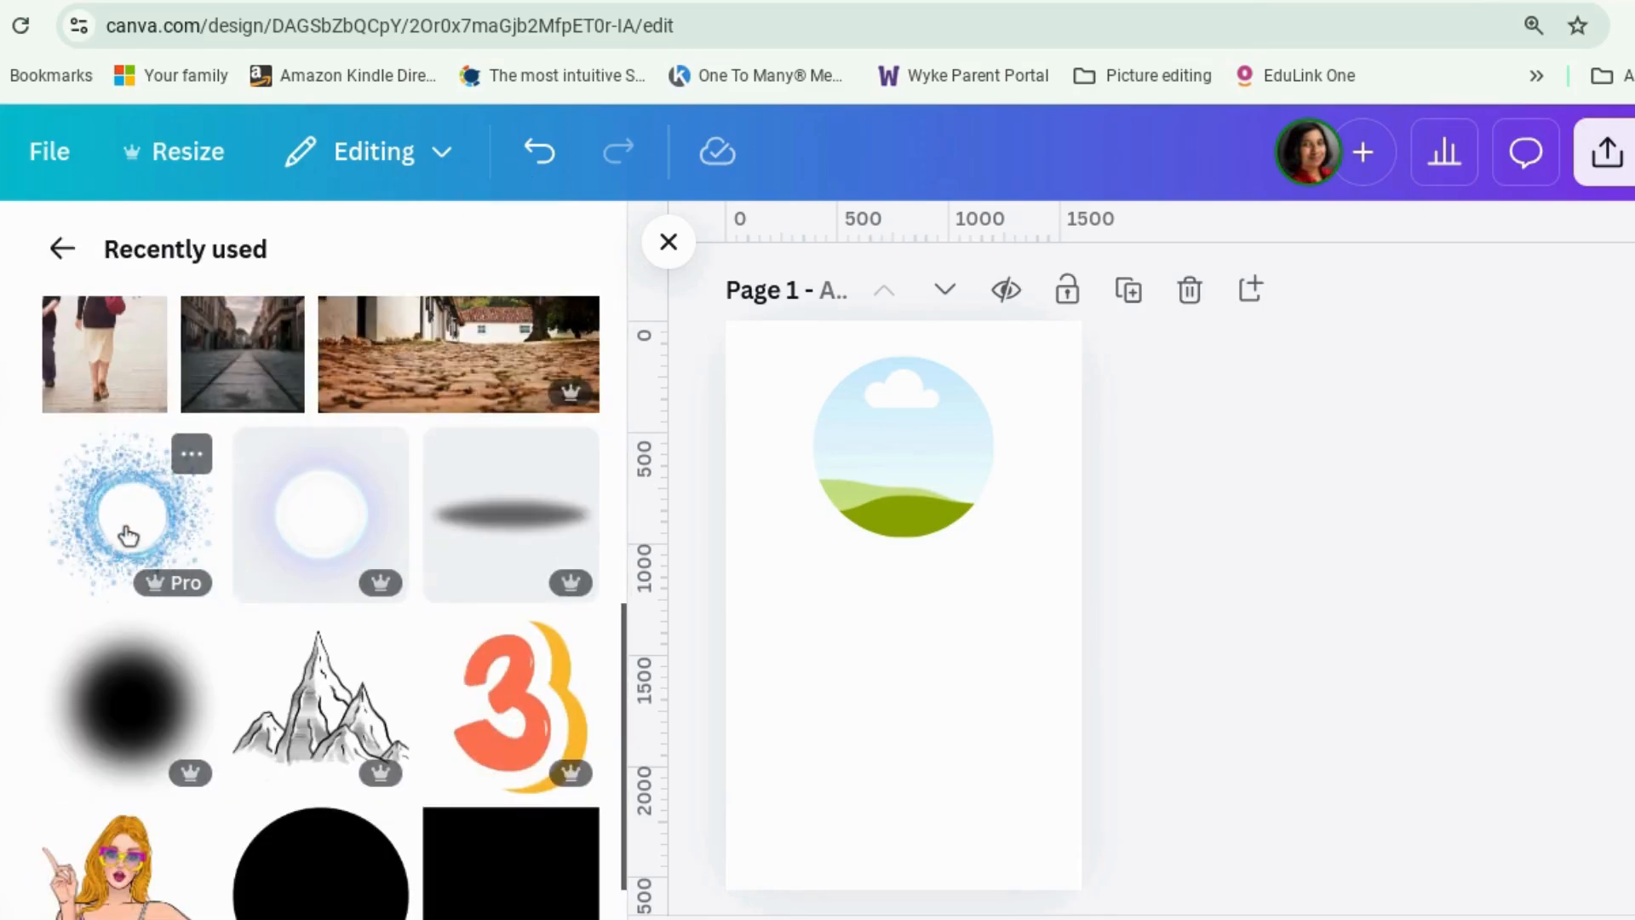
left_click(138, 553)
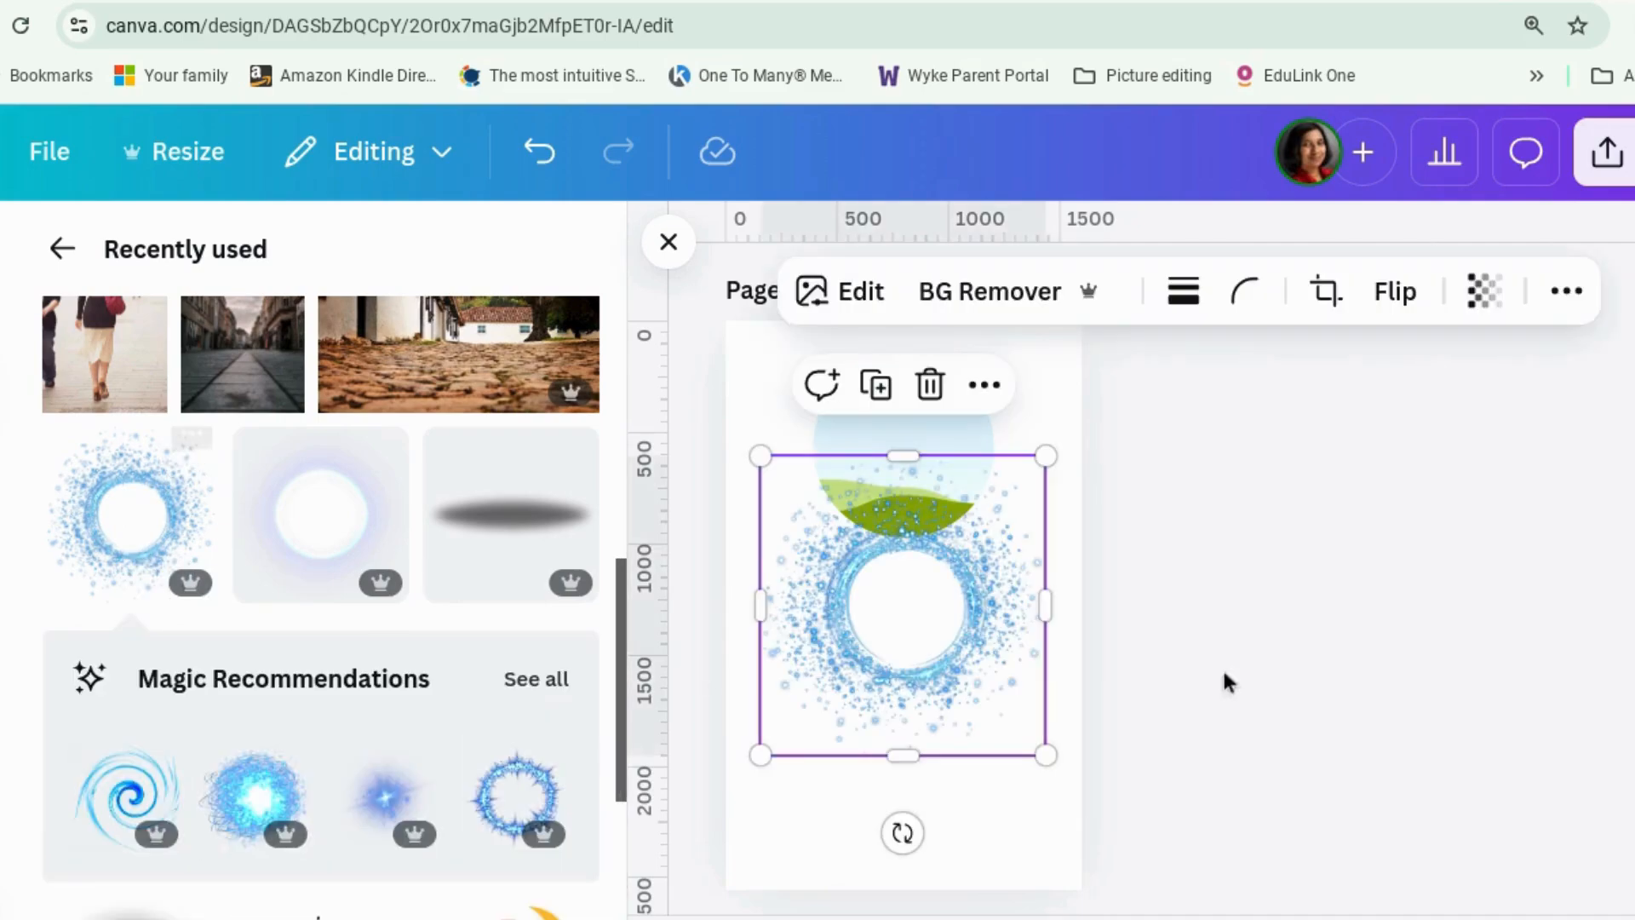
left_click_drag(946, 657, 943, 728)
left_click(1335, 704)
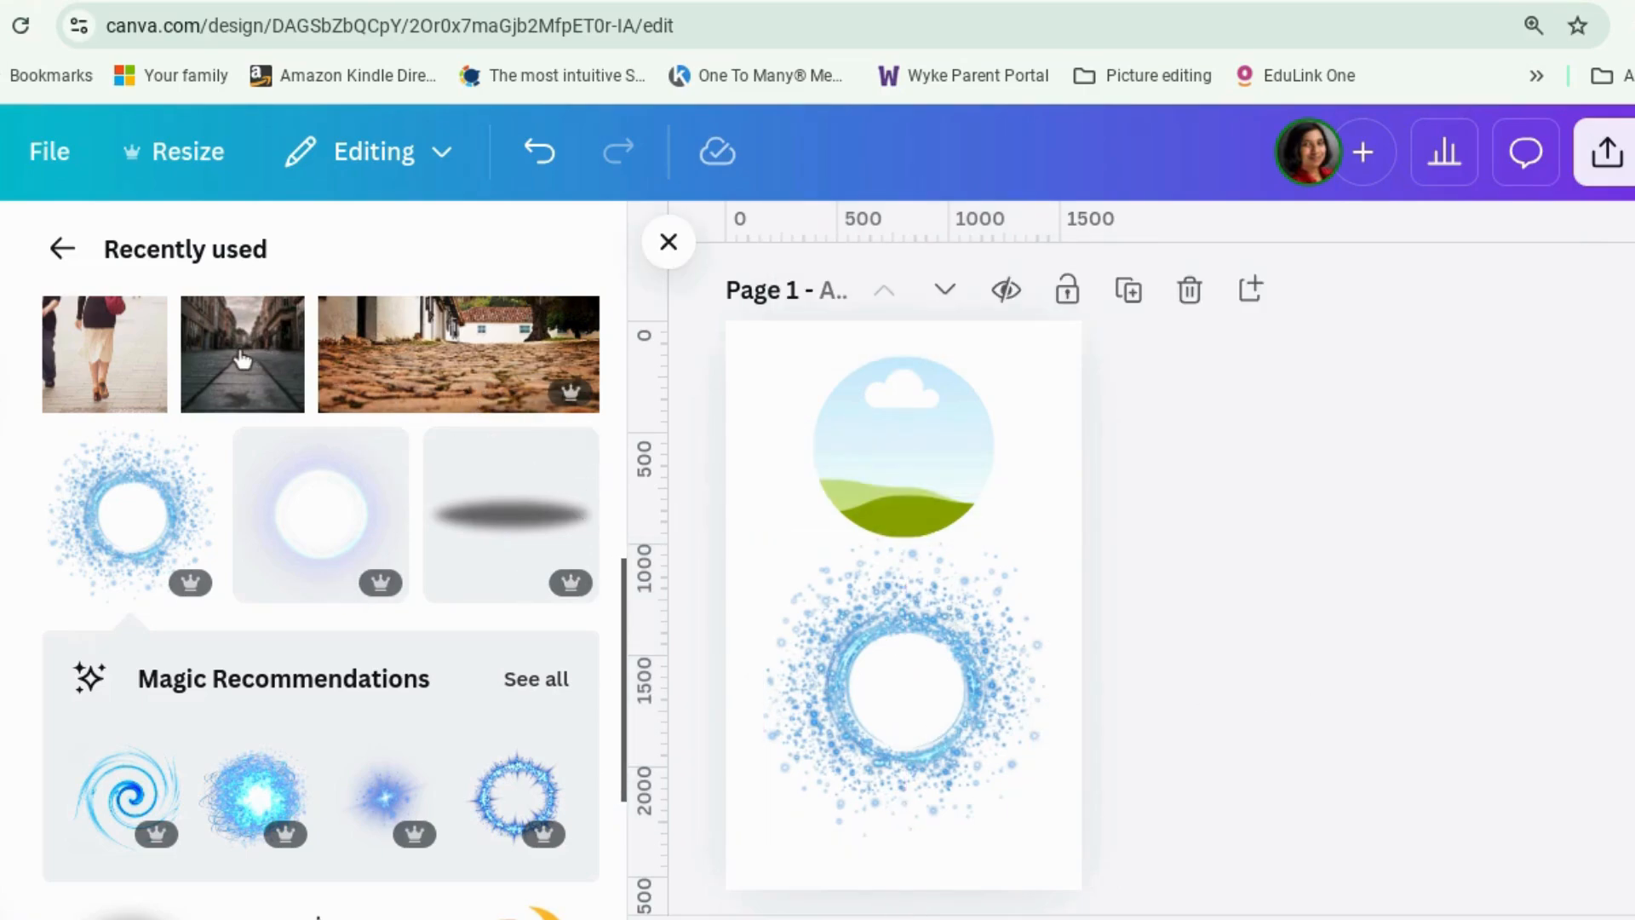
Step: Place the street photo at the top-left of page 1 and the garden path photo, shrunk to about 395 × 416 px, at its right edge
left_click_drag(242, 360, 1269, 707)
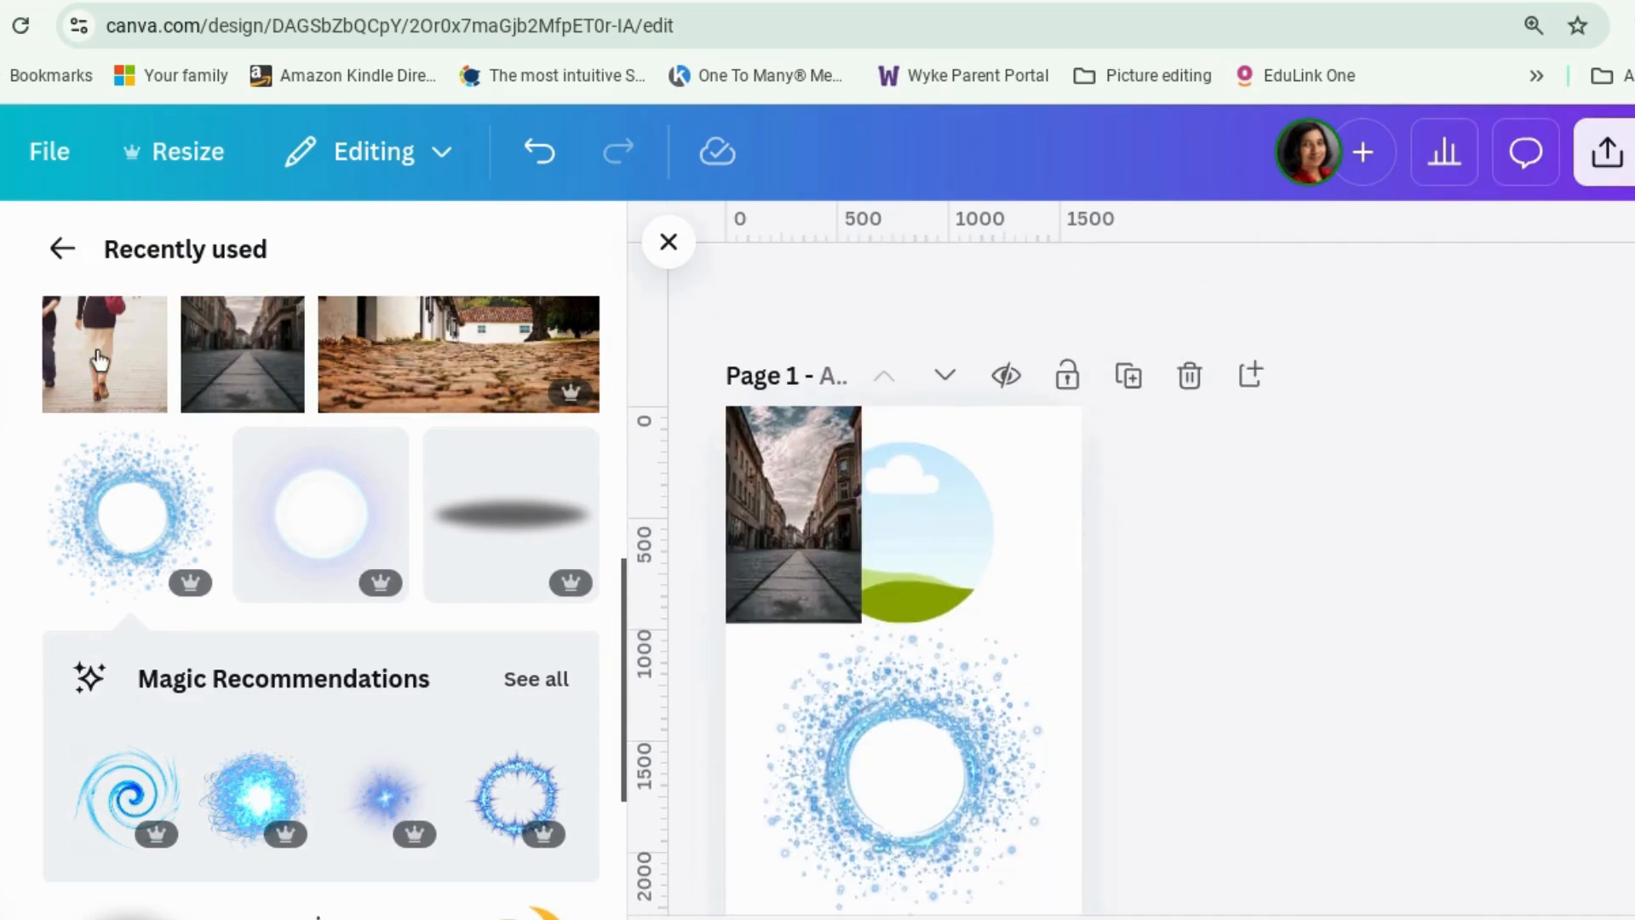
scroll(274, 391, "up", 6)
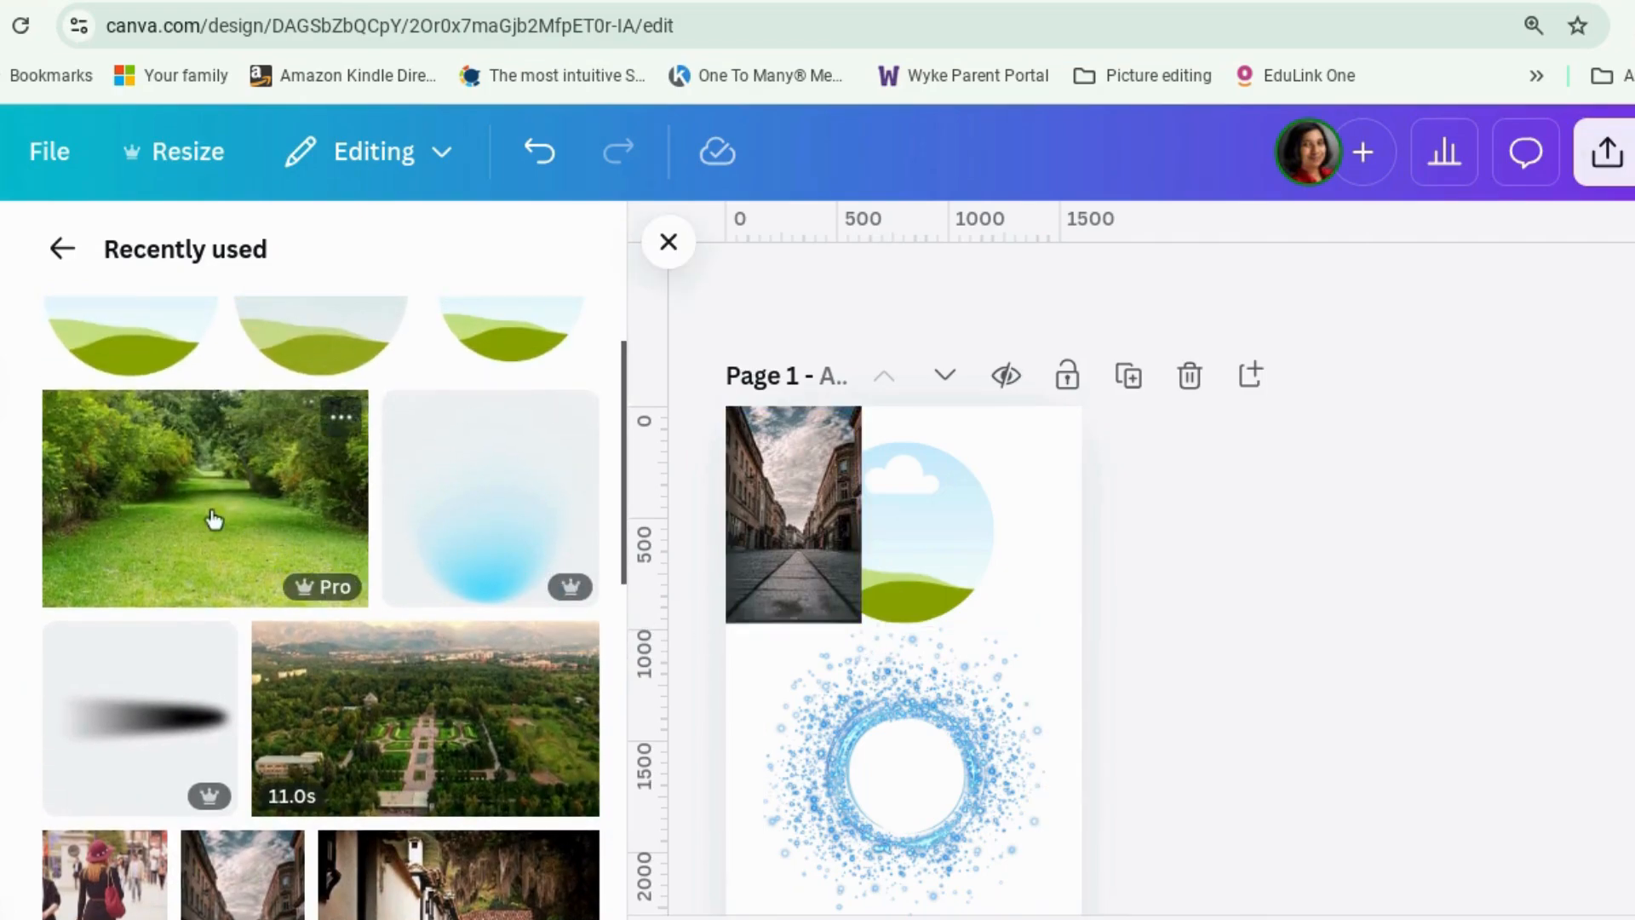
left_click(232, 534)
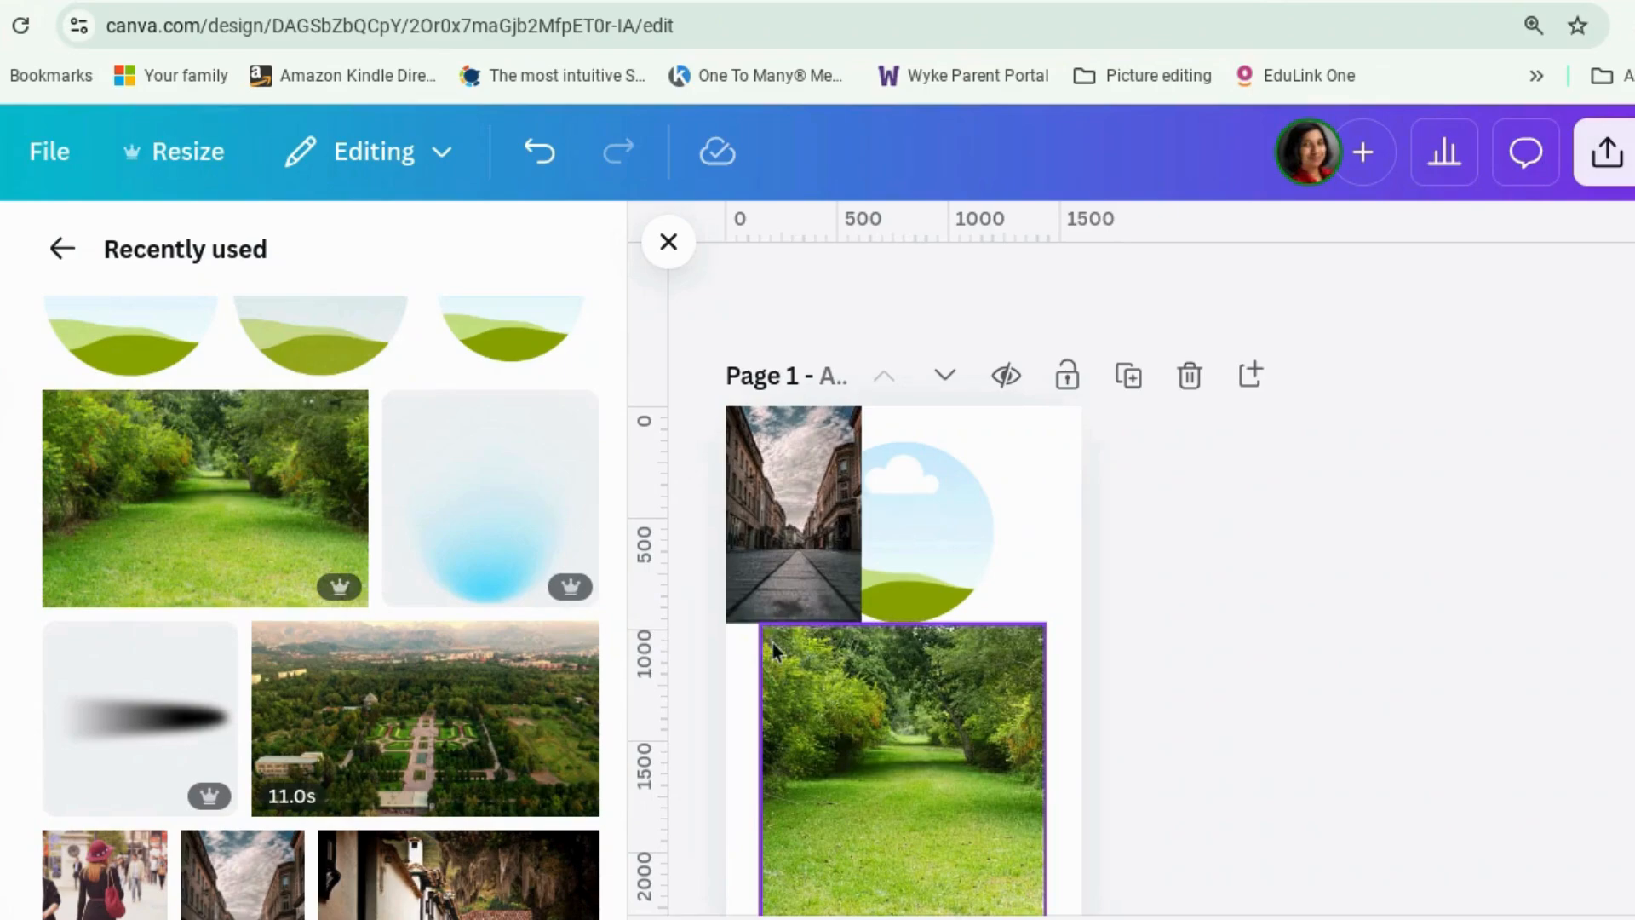
left_click_drag(760, 626, 1030, 761)
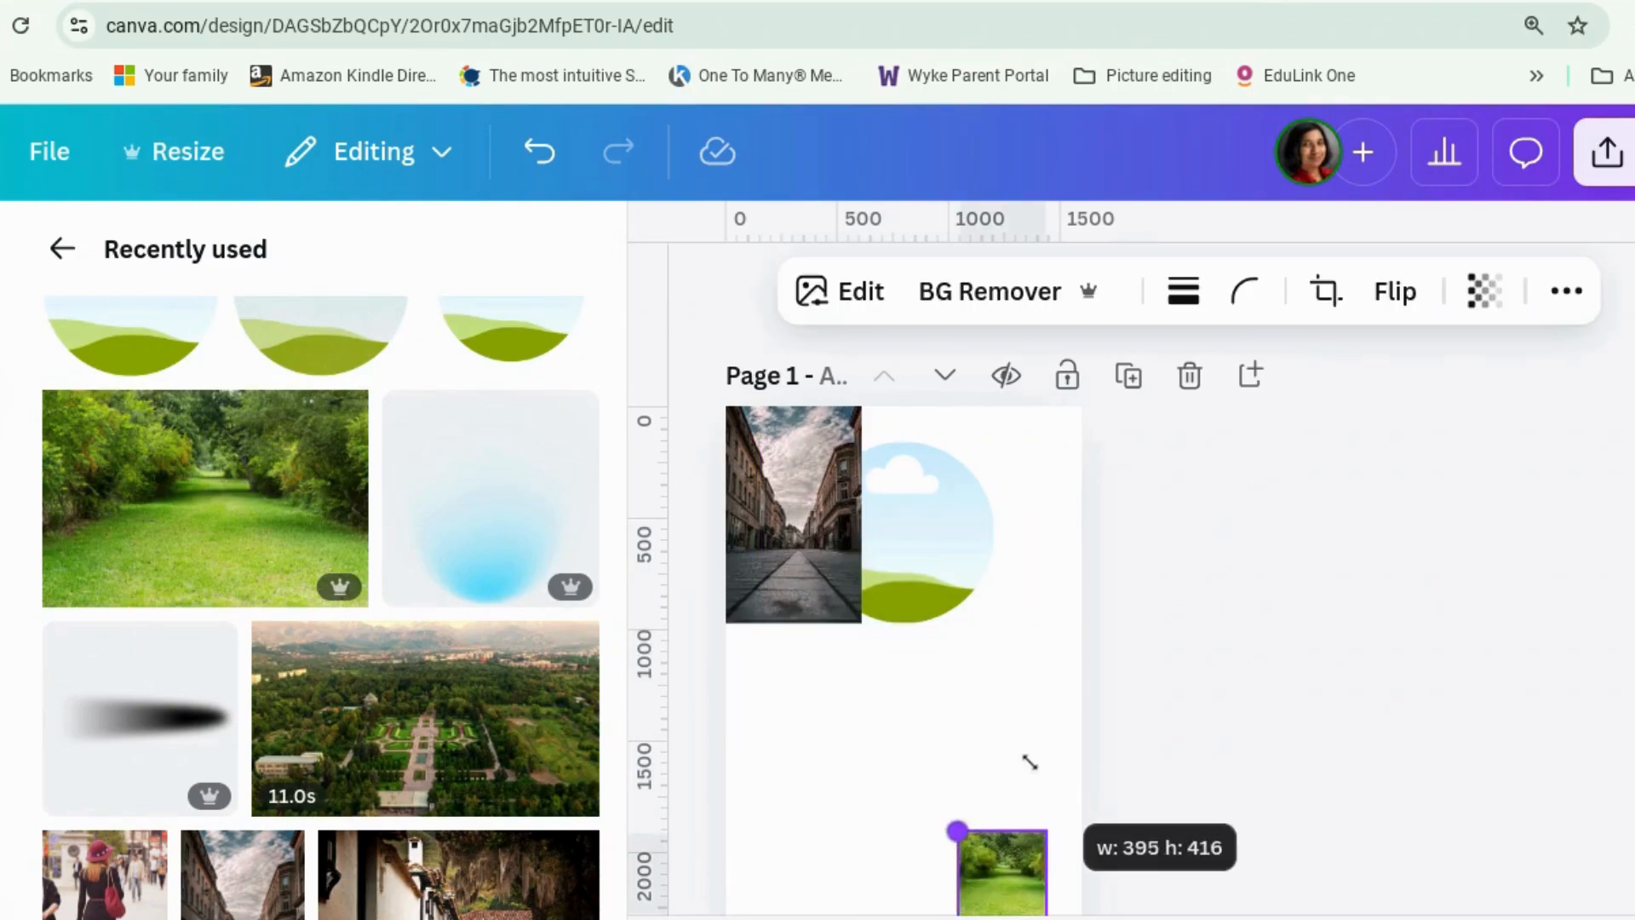
scroll(1013, 681, "down", 4)
left_click_drag(993, 576, 1031, 447)
Step: Place the blue sparkly ring below the street photo and the photo of the woman in the red hat at page 1's lower-right edge
left_click(901, 515)
scroll(1025, 502, "up", 5)
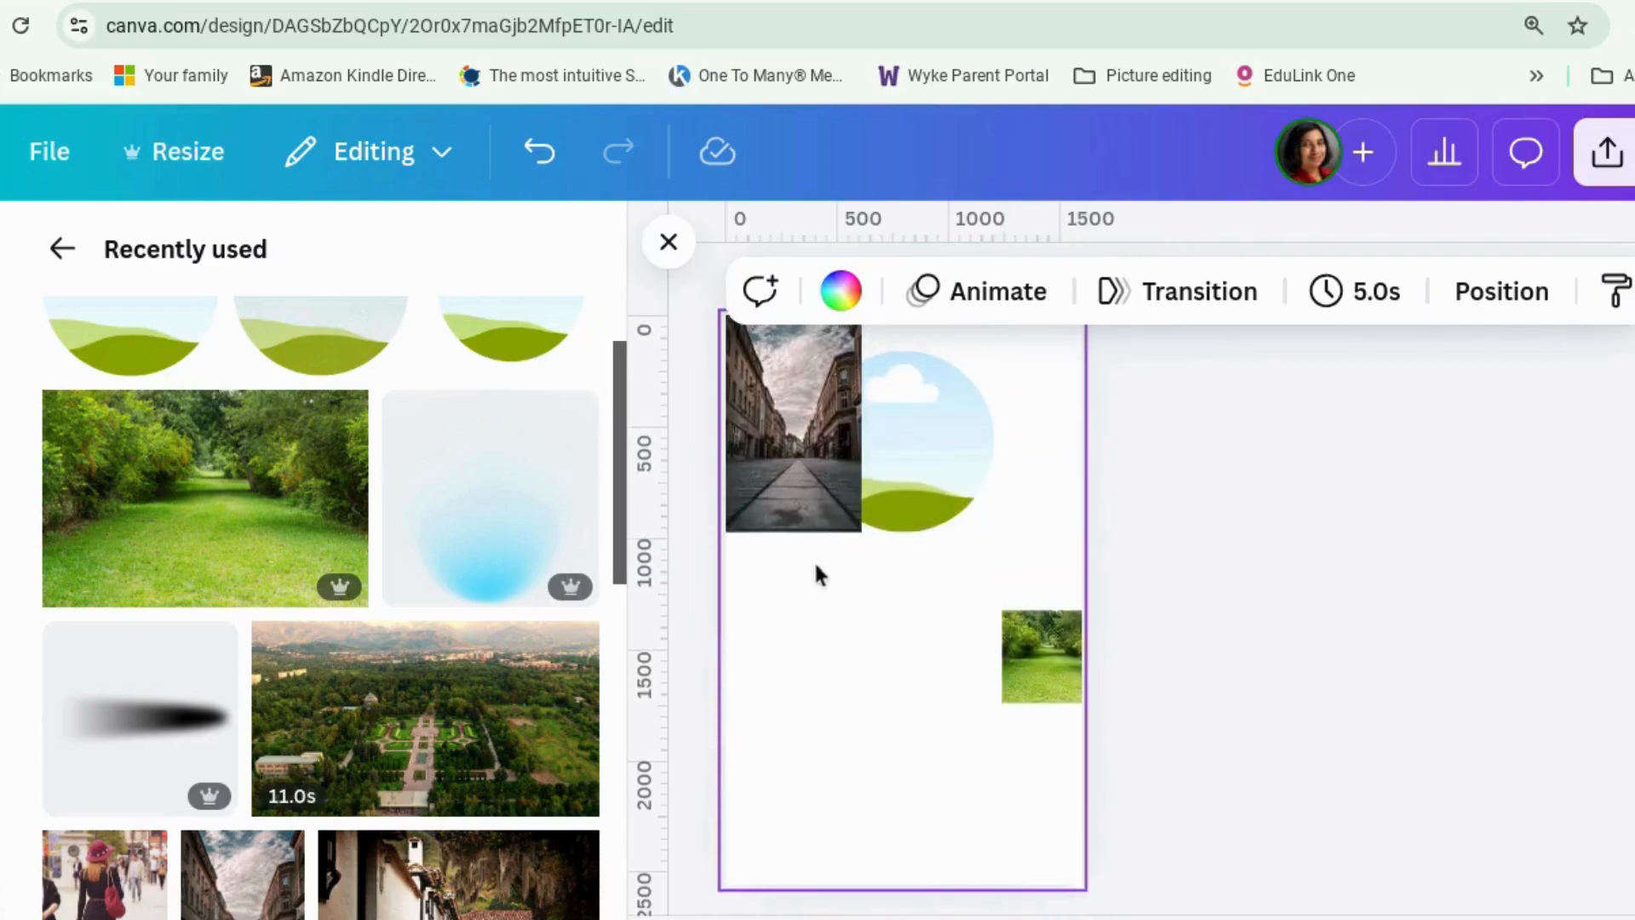
scroll(548, 420, "up", 2)
mouse_move(567, 356)
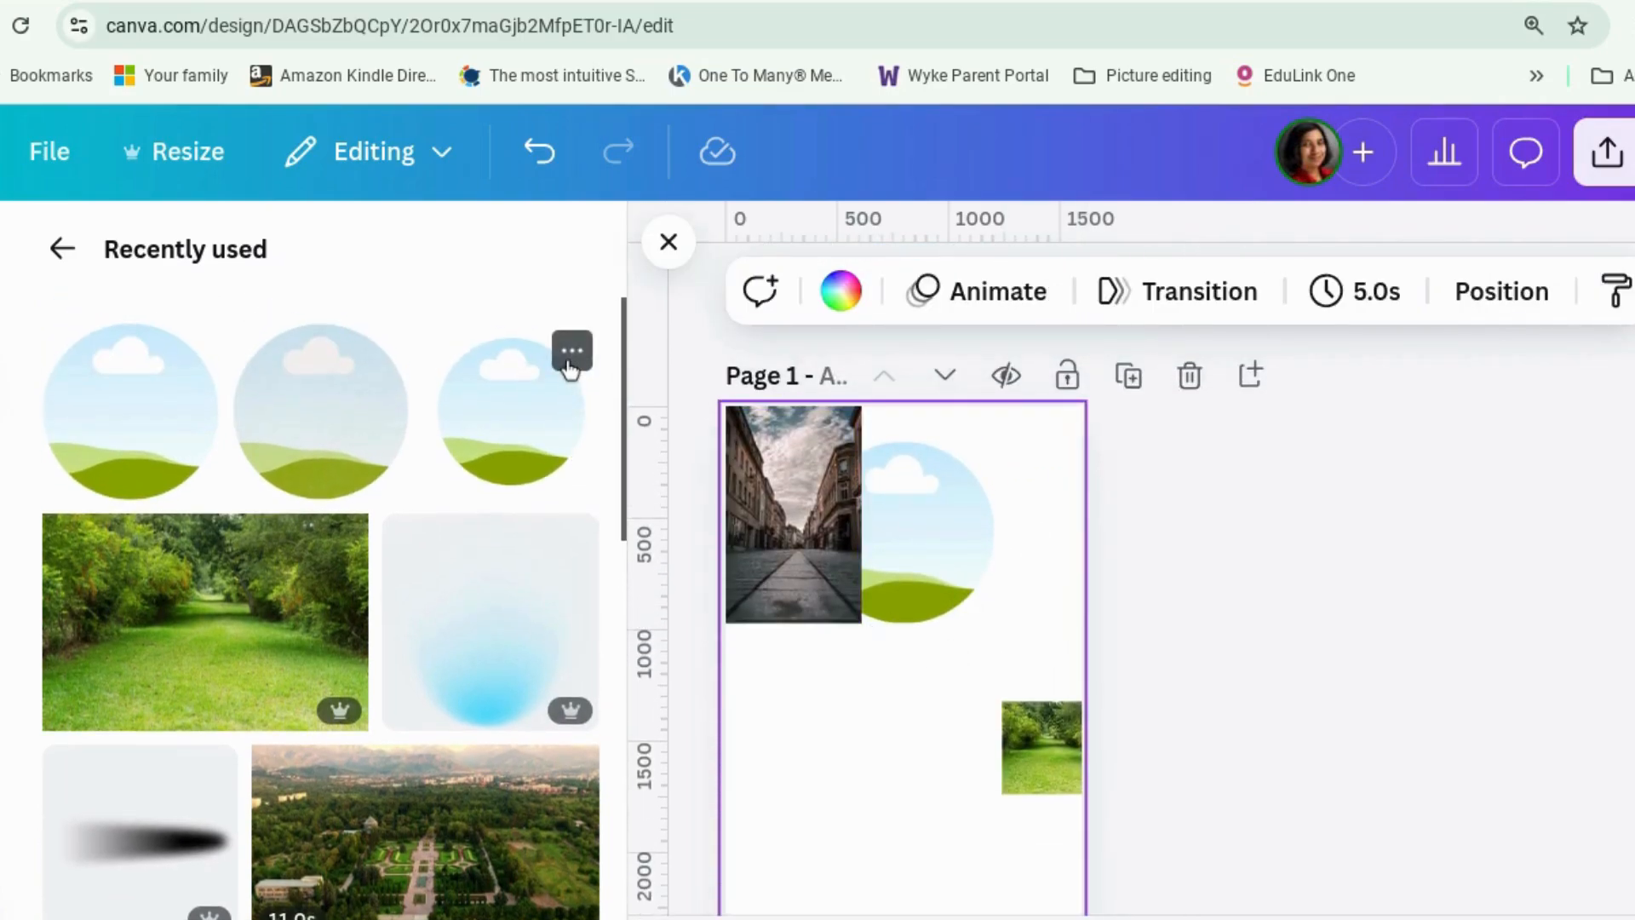
scroll(488, 571, "down", 8)
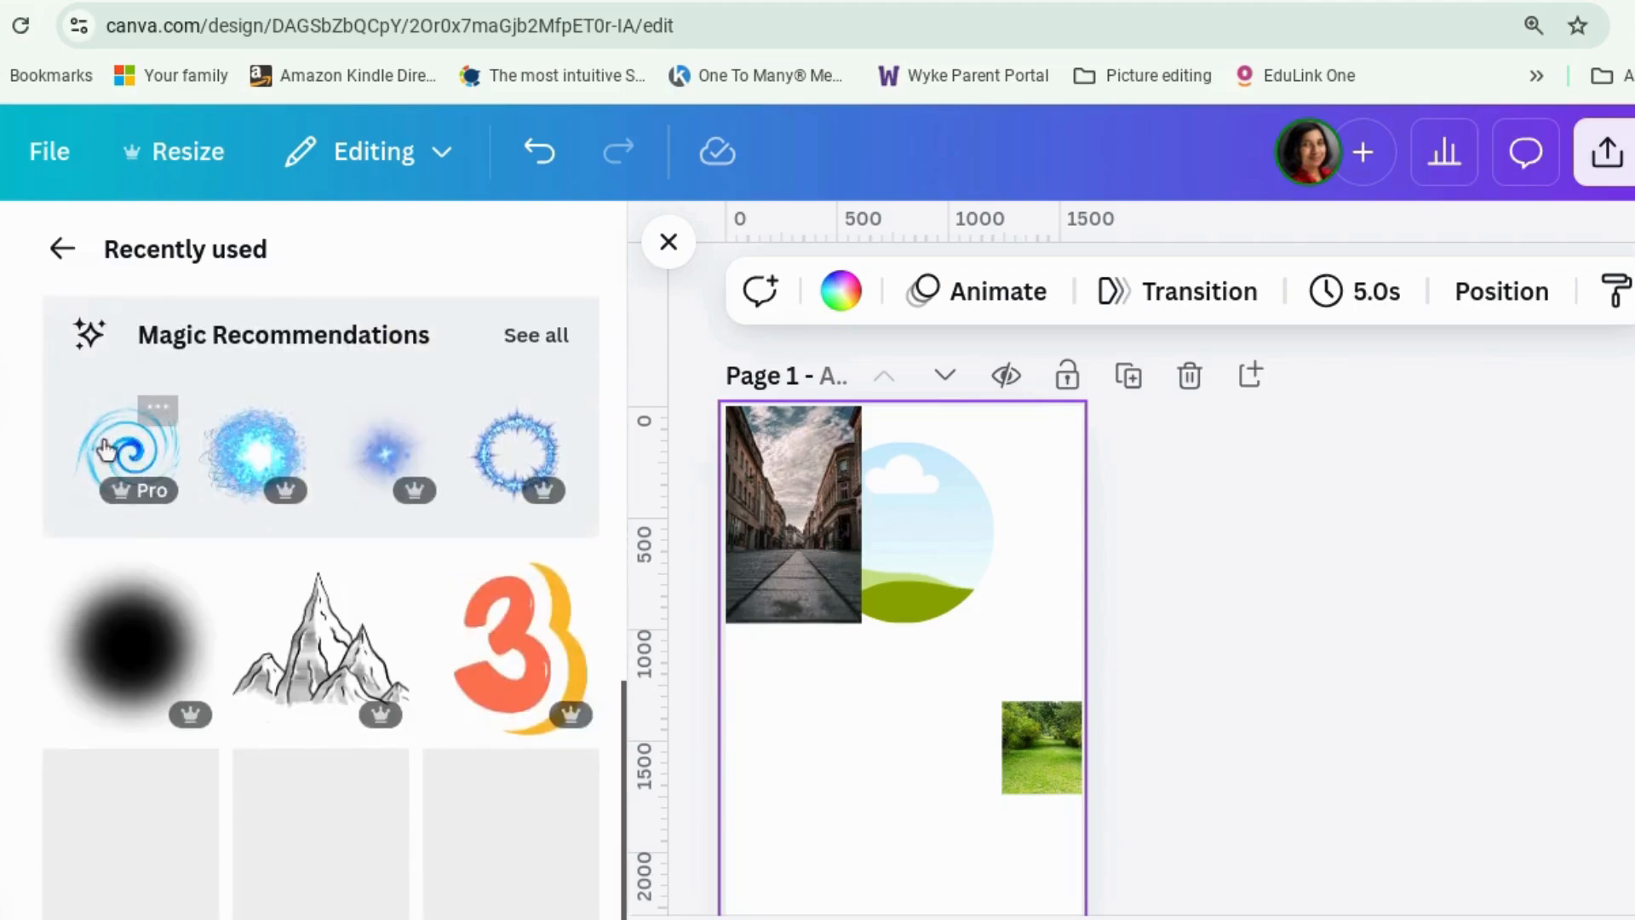
scroll(145, 445, "up", 2)
left_click(123, 602)
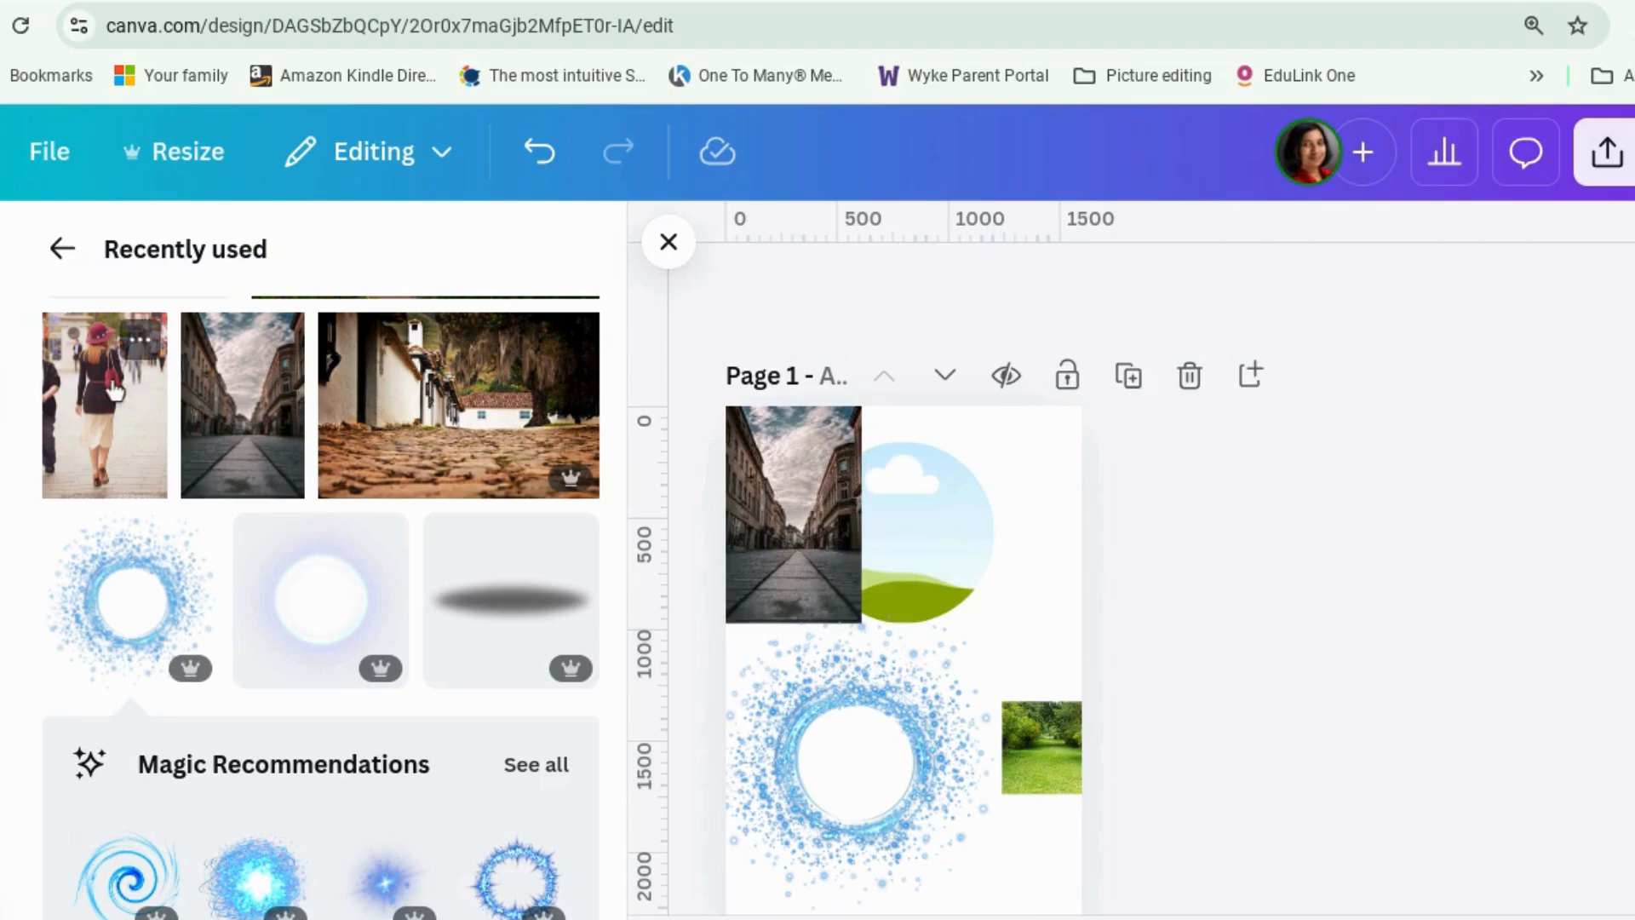
scroll(139, 427, "up", 4)
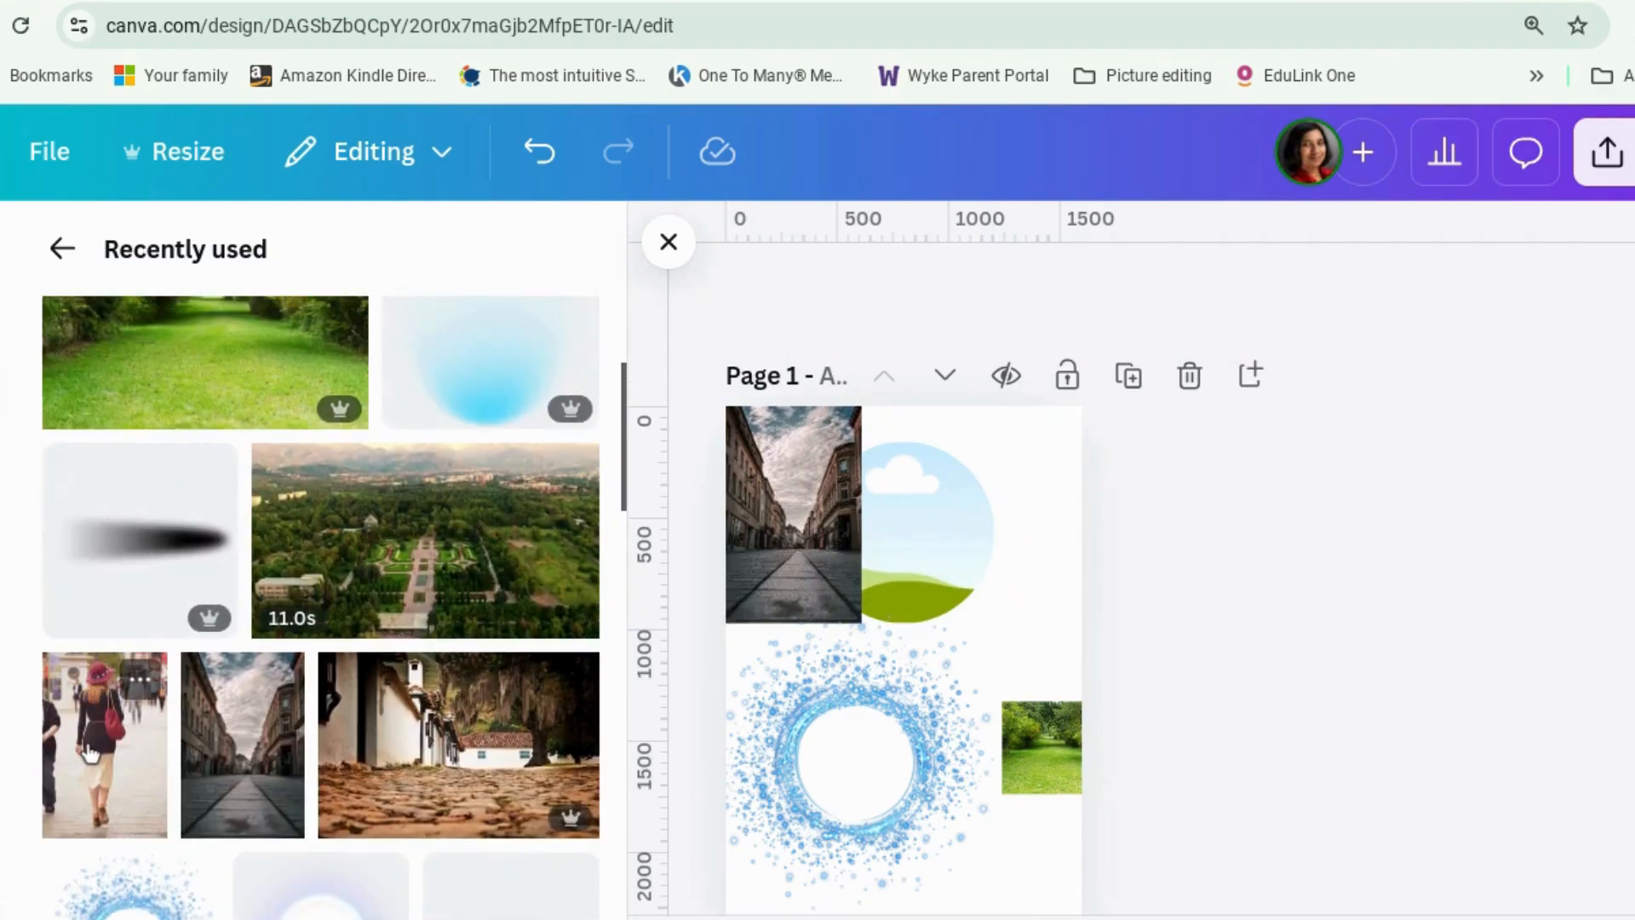
left_click_drag(90, 753, 1068, 911)
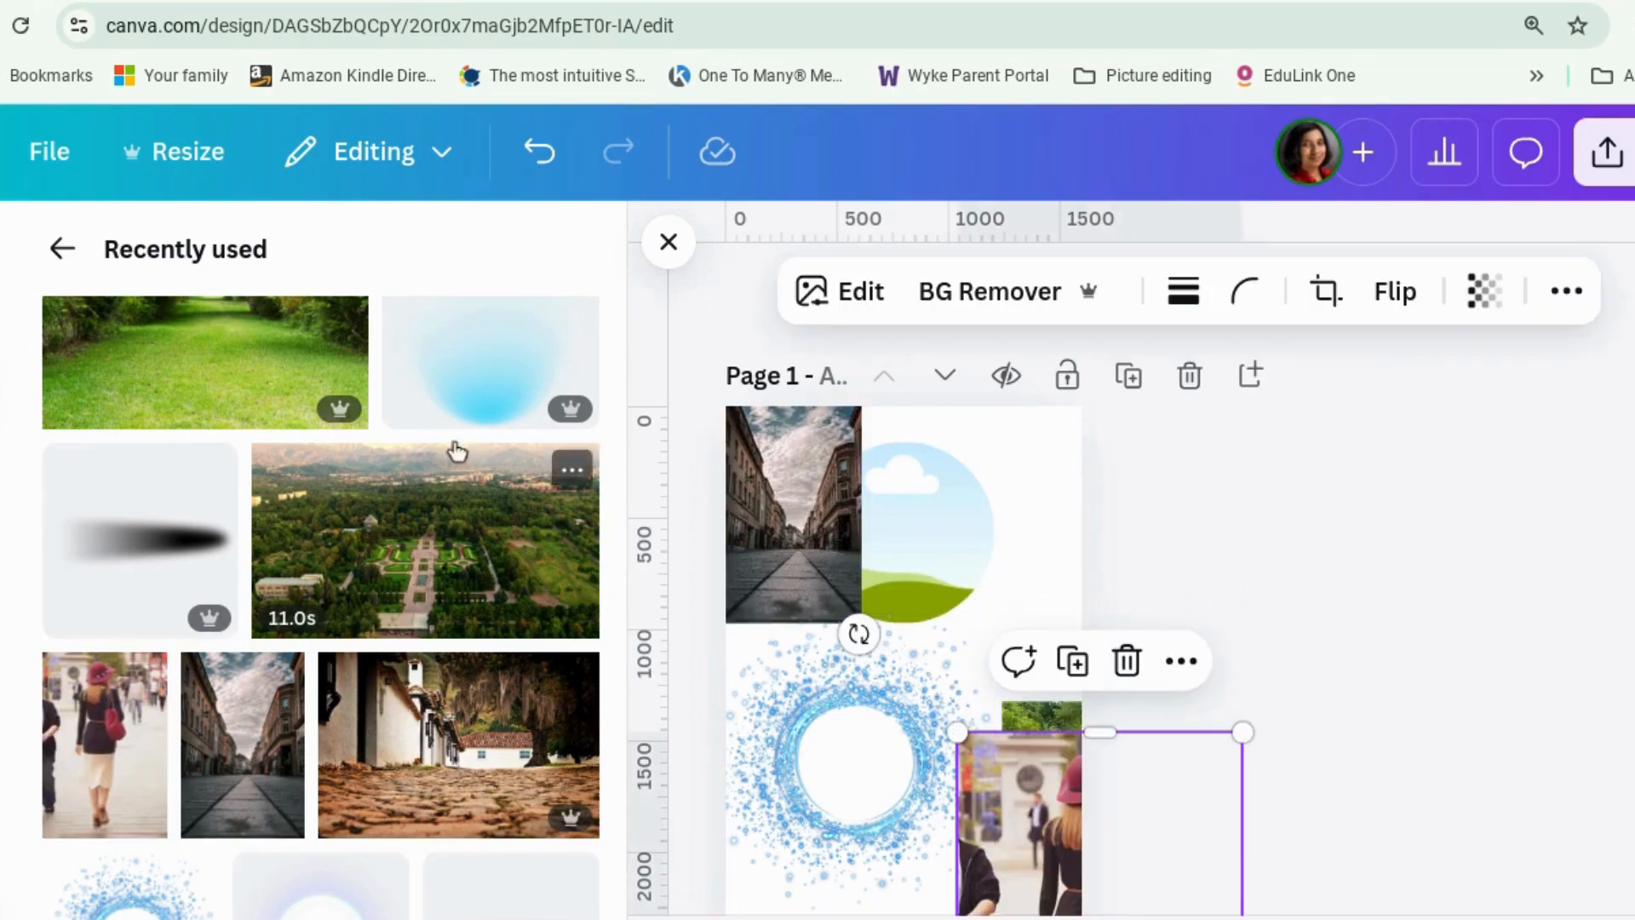
Step: Put the street photo on page 2 and enlarge it to cover the whole page
scroll(1214, 473, "down", 1)
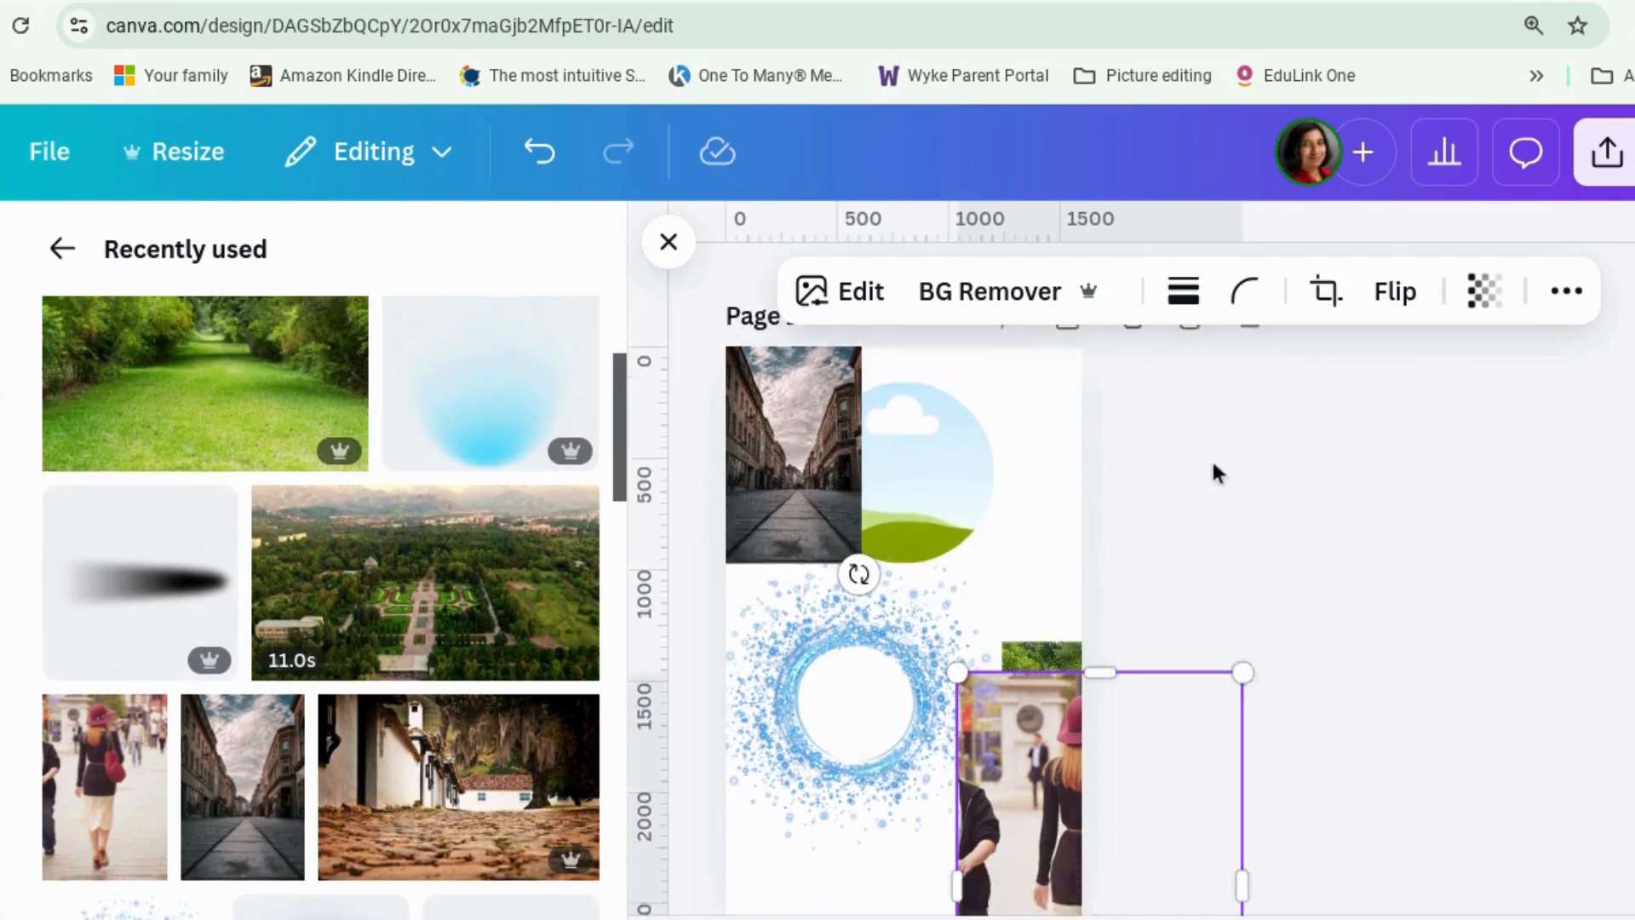
scroll(1212, 464, "down", 8)
left_click(1404, 543)
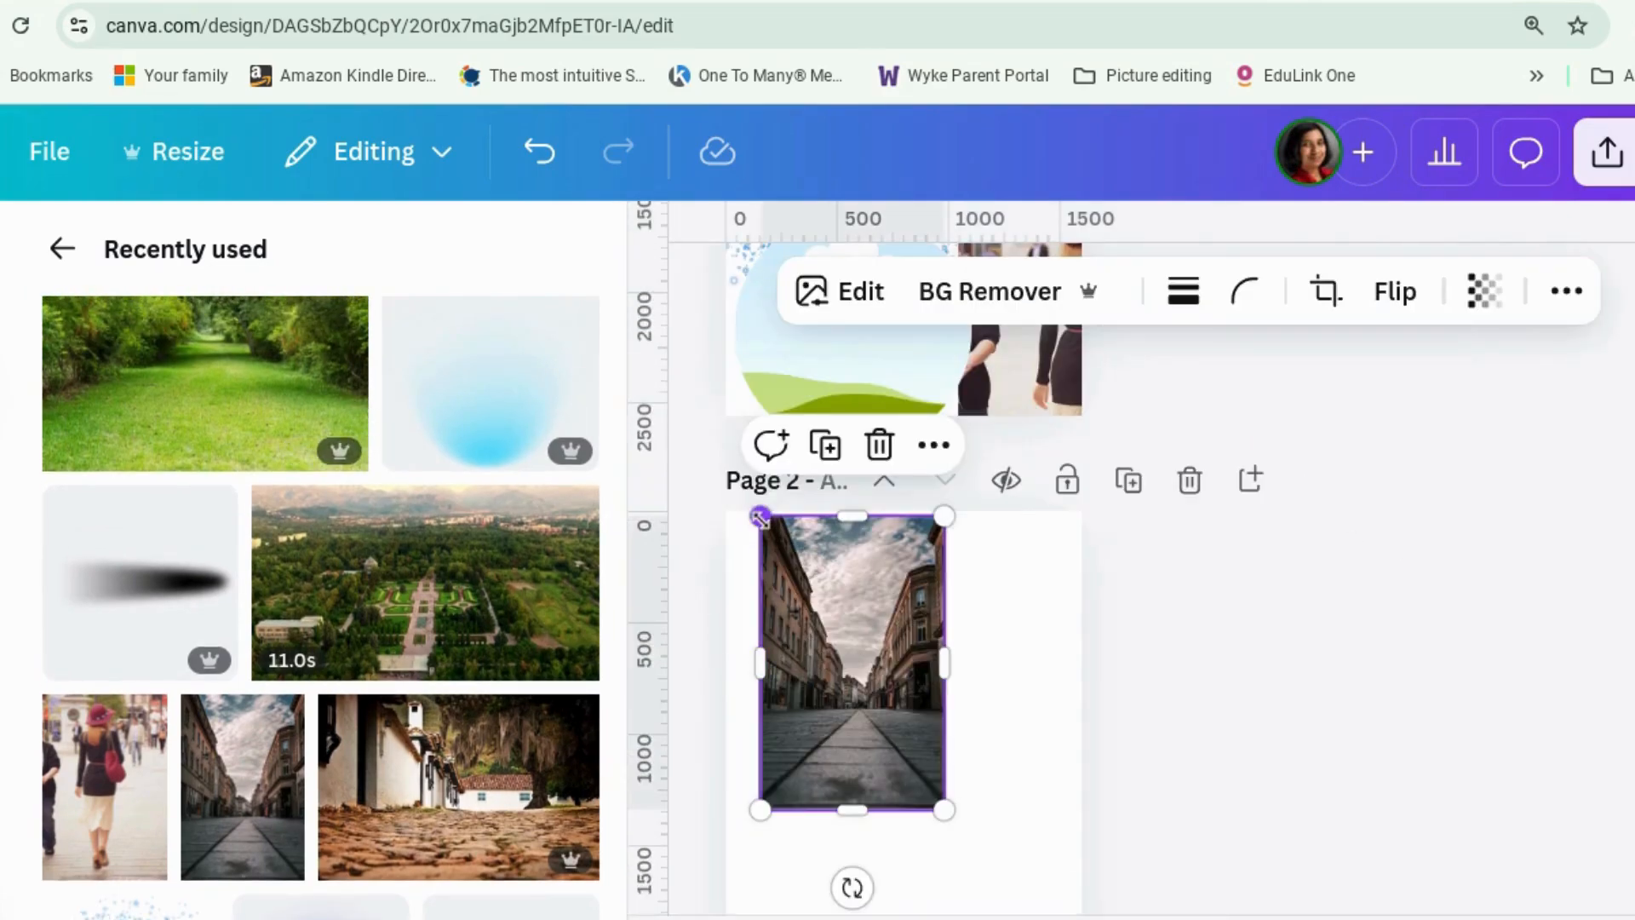
left_click_drag(760, 517, 700, 489)
scroll(1078, 806, "down", 5)
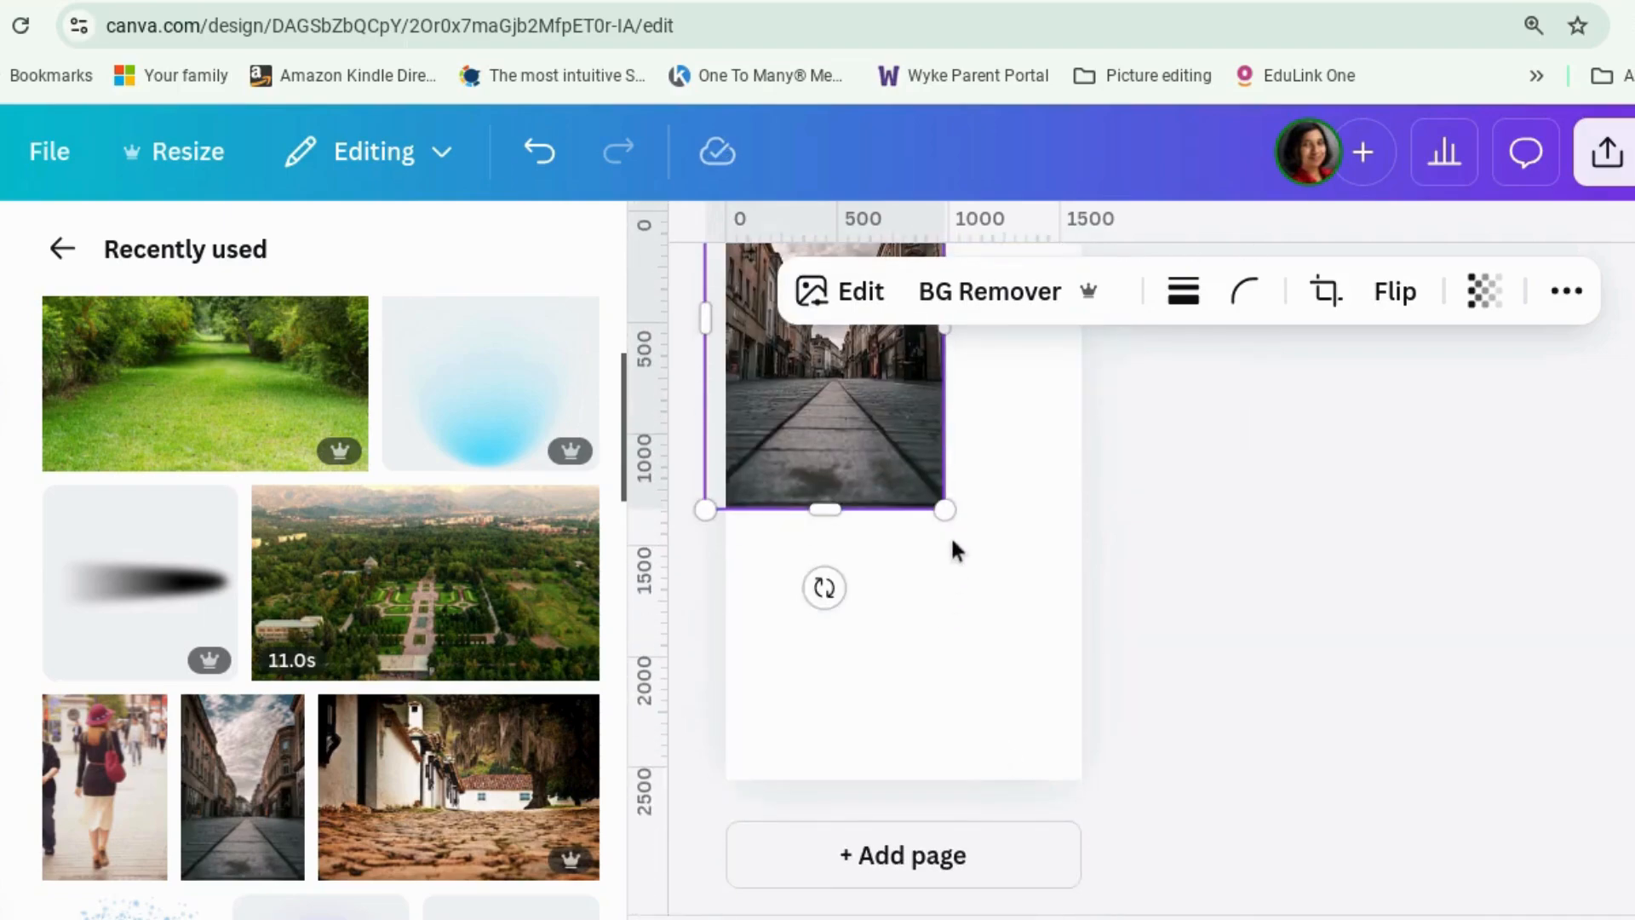
left_click_drag(947, 539, 1160, 890)
left_click_drag(978, 628, 948, 623)
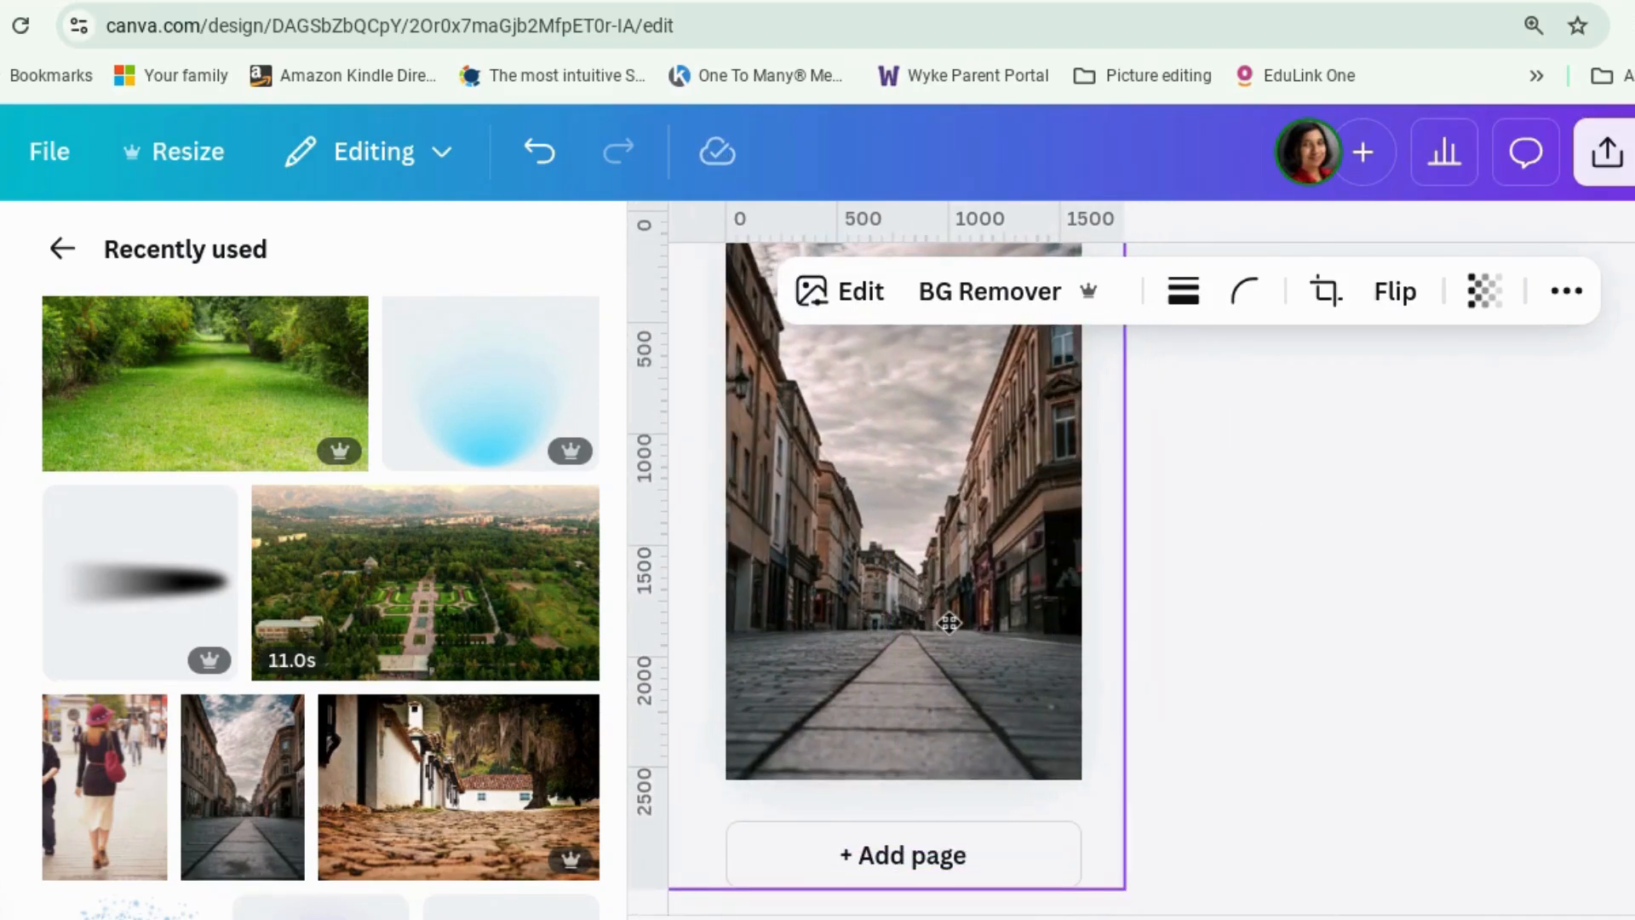
left_click(1285, 652)
Step: Shift the street photo within its crop frame on page 2 and apply the crop
scroll(1285, 652, "up", 1)
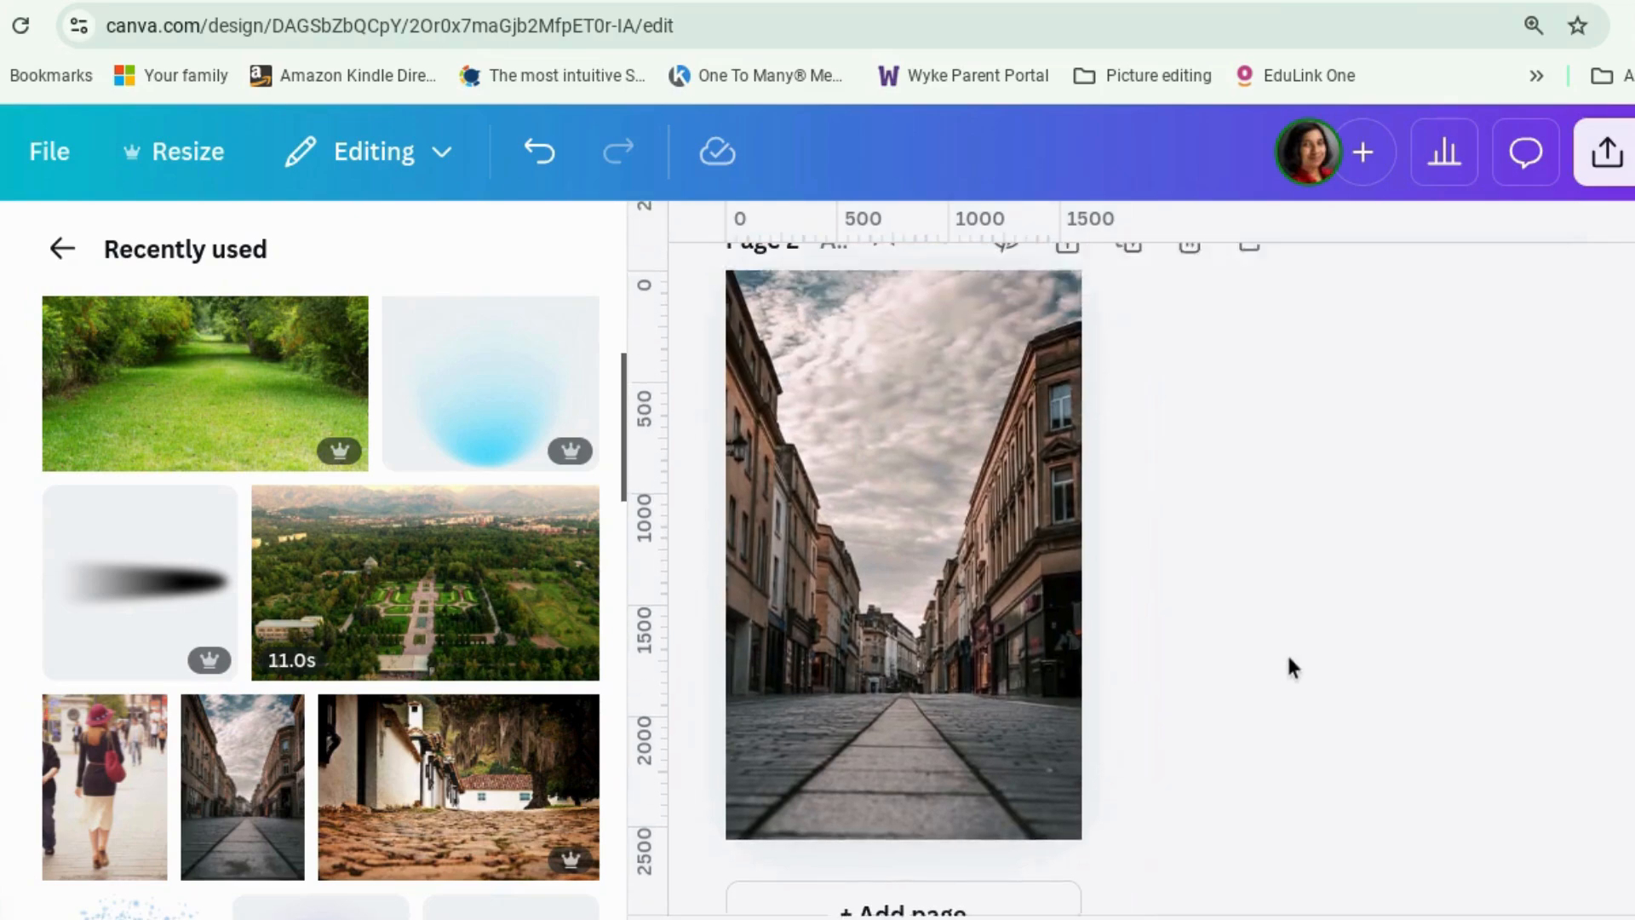
scroll(1282, 656, "up", 1)
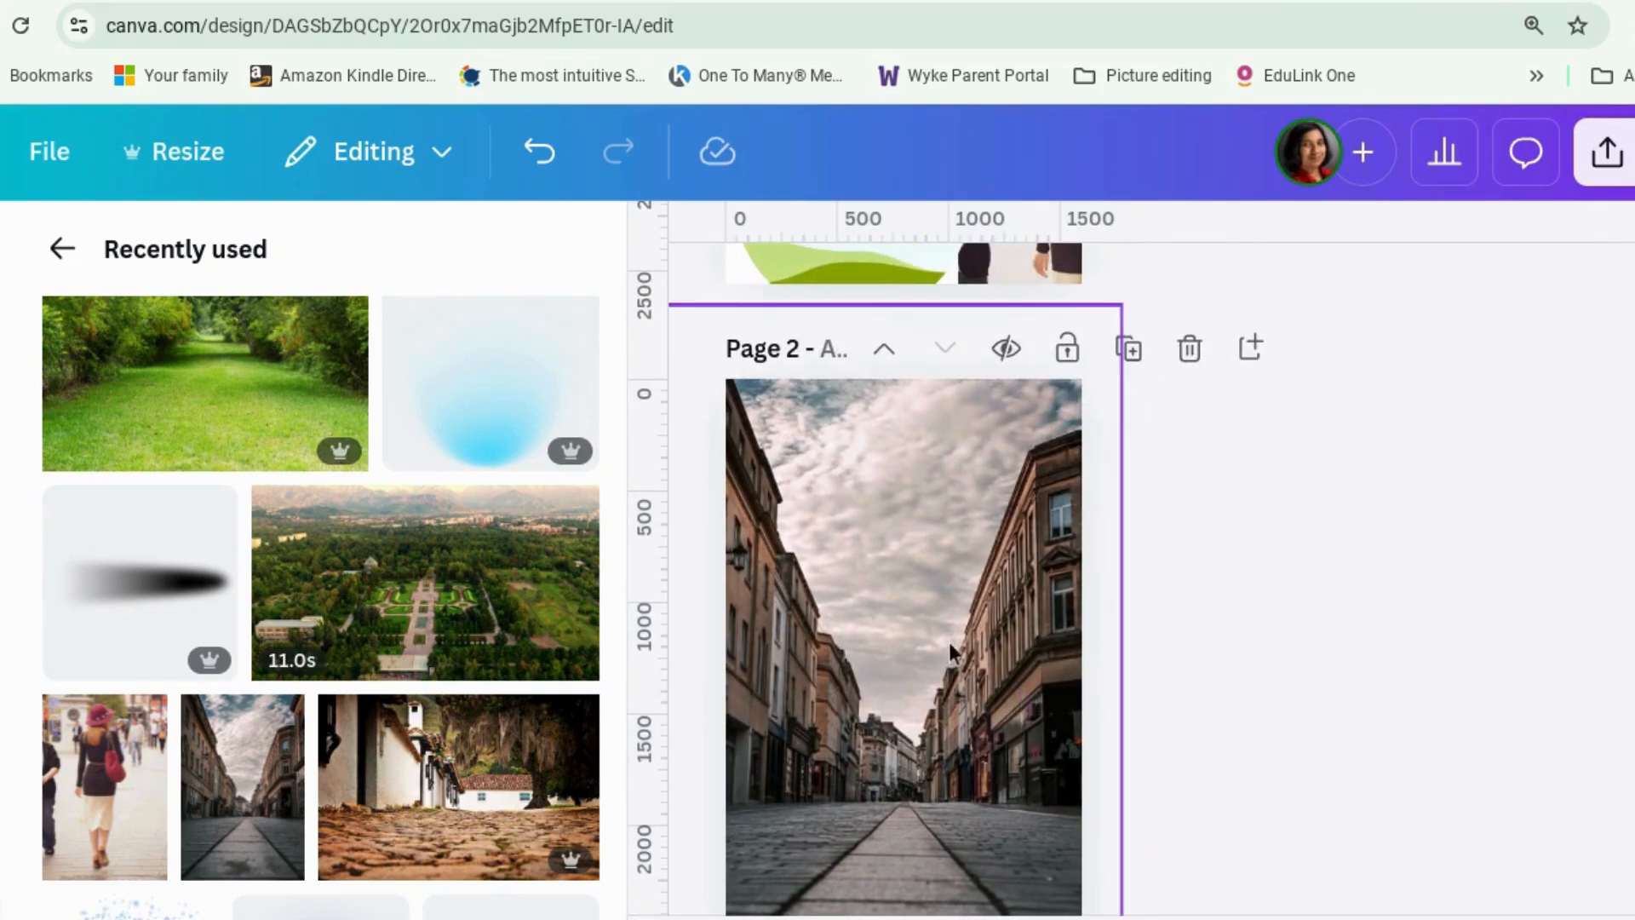
left_click(920, 587)
double_click(919, 584)
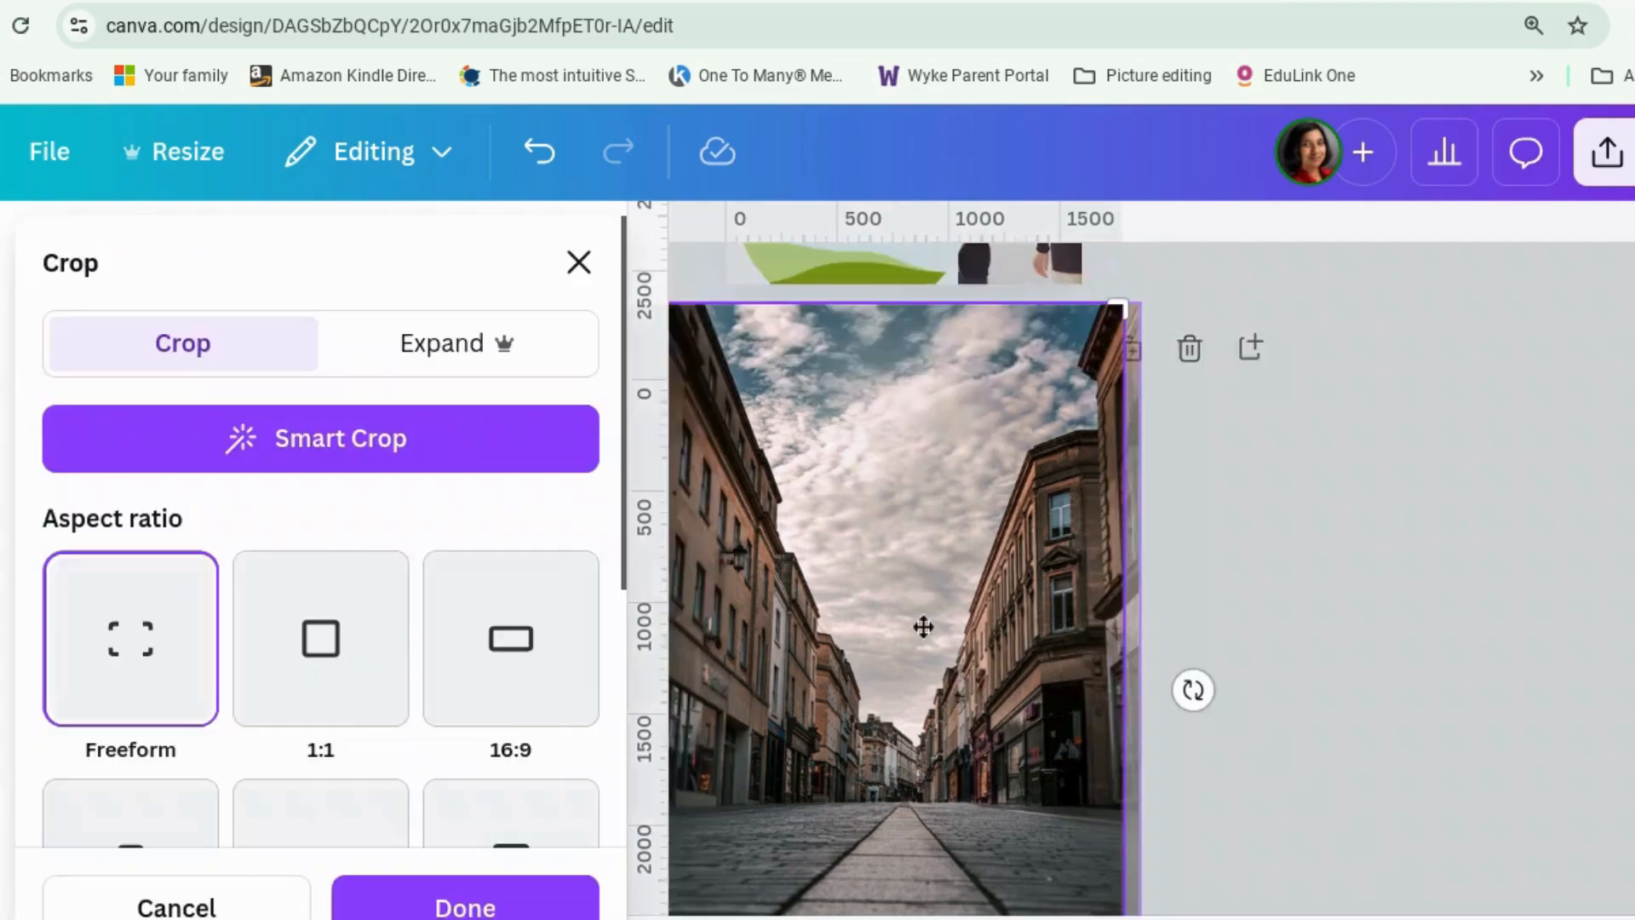
left_click_drag(902, 580, 930, 616)
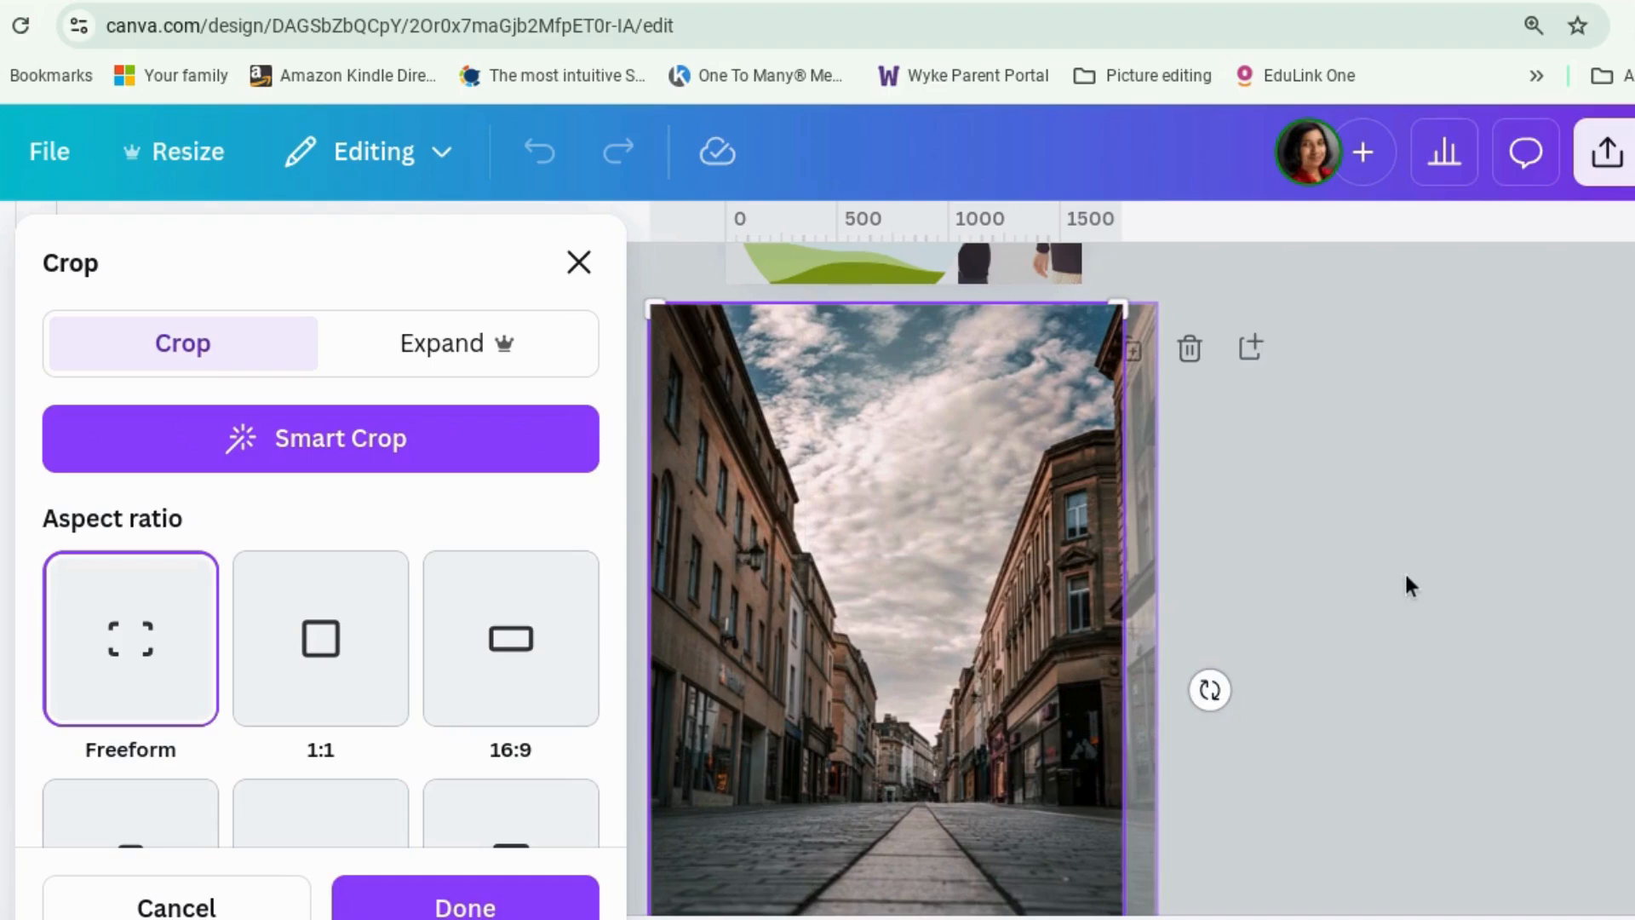
left_click(399, 916)
left_click(398, 917)
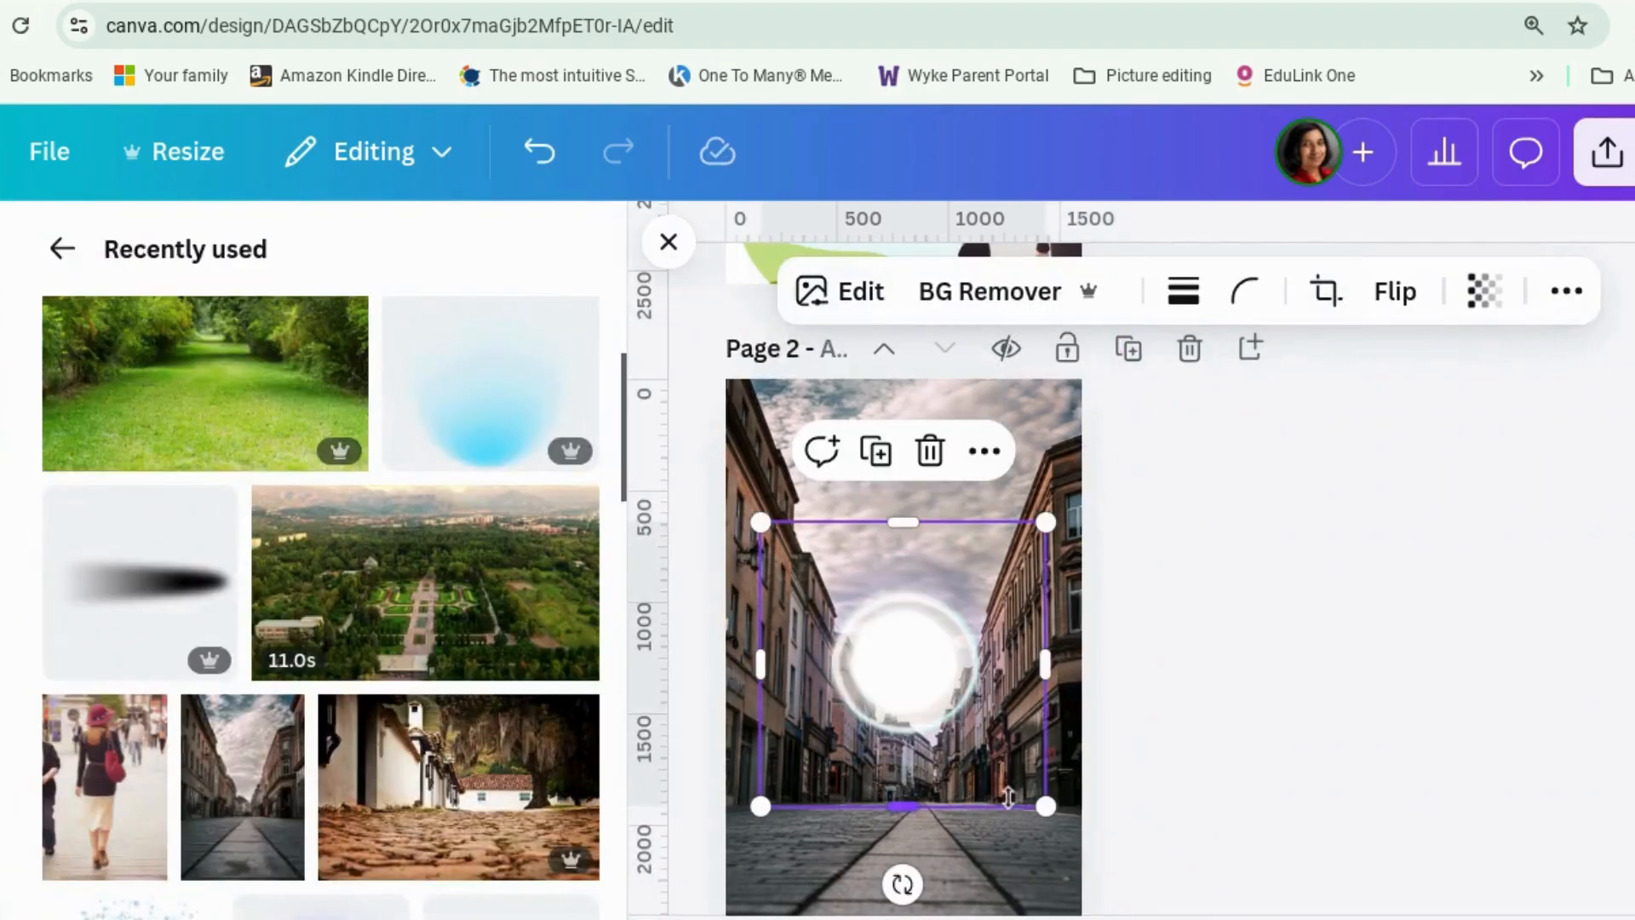
key("Delete")
Step: Move the street photo slightly up and left so the road's centre line runs down the middle of page 2
left_click(918, 643)
left_click_drag(957, 614, 921, 570)
left_click(1342, 650)
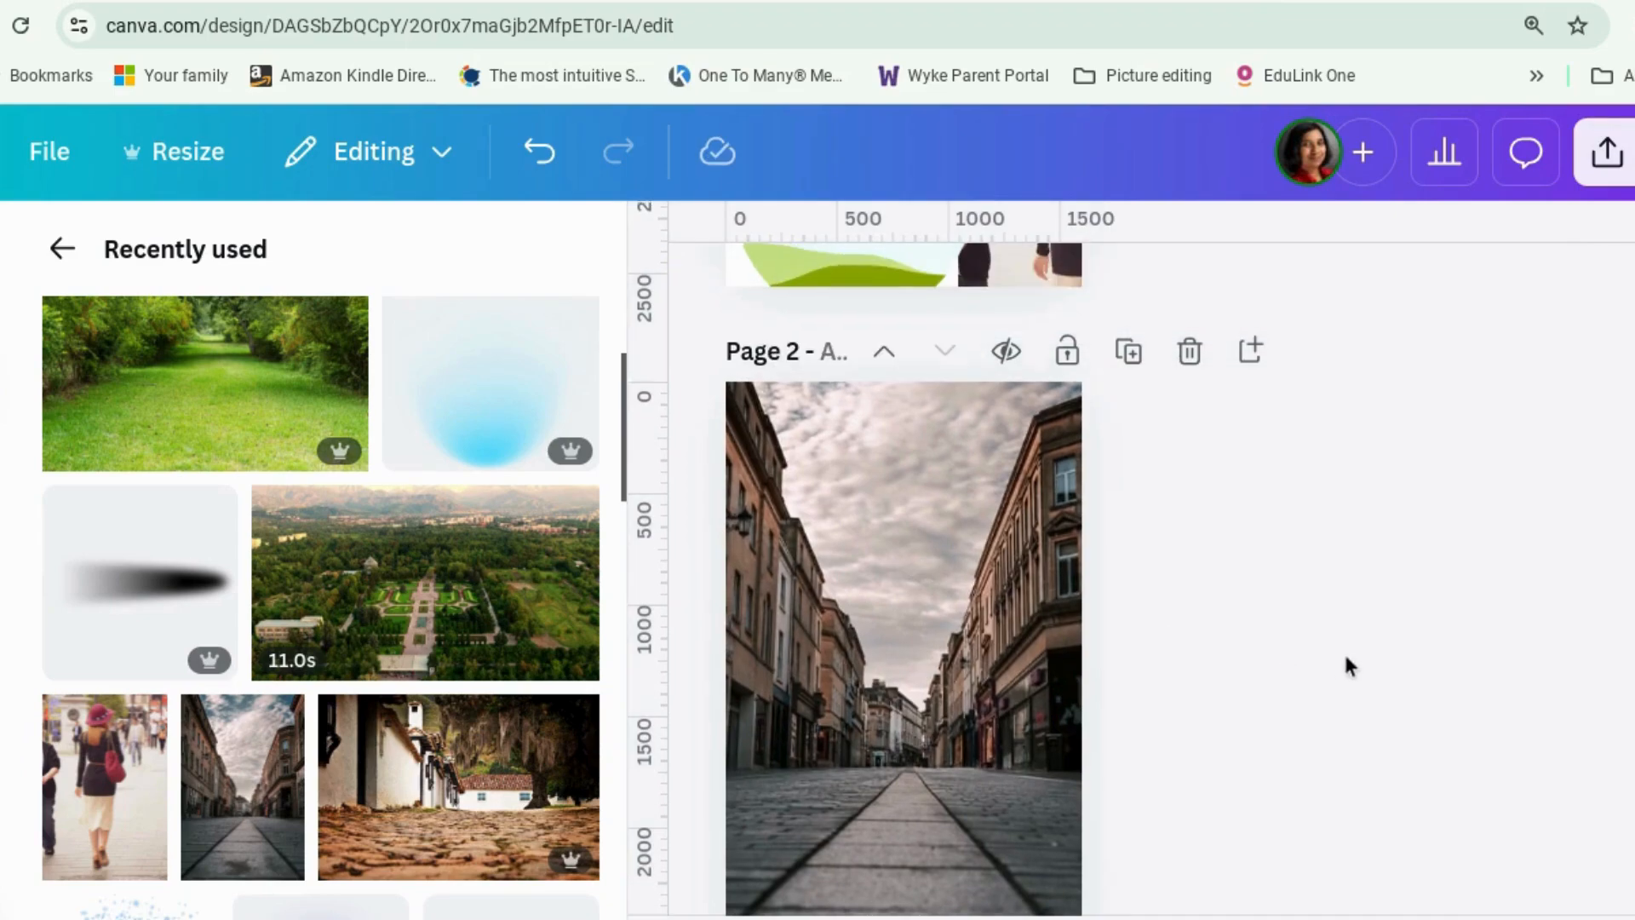
Step: Move the circular frame from page 1 to page 2 and centre it horizontally over the upper part of the street photo
scroll(1342, 651, "up", 3)
scroll(1345, 658, "down", 1)
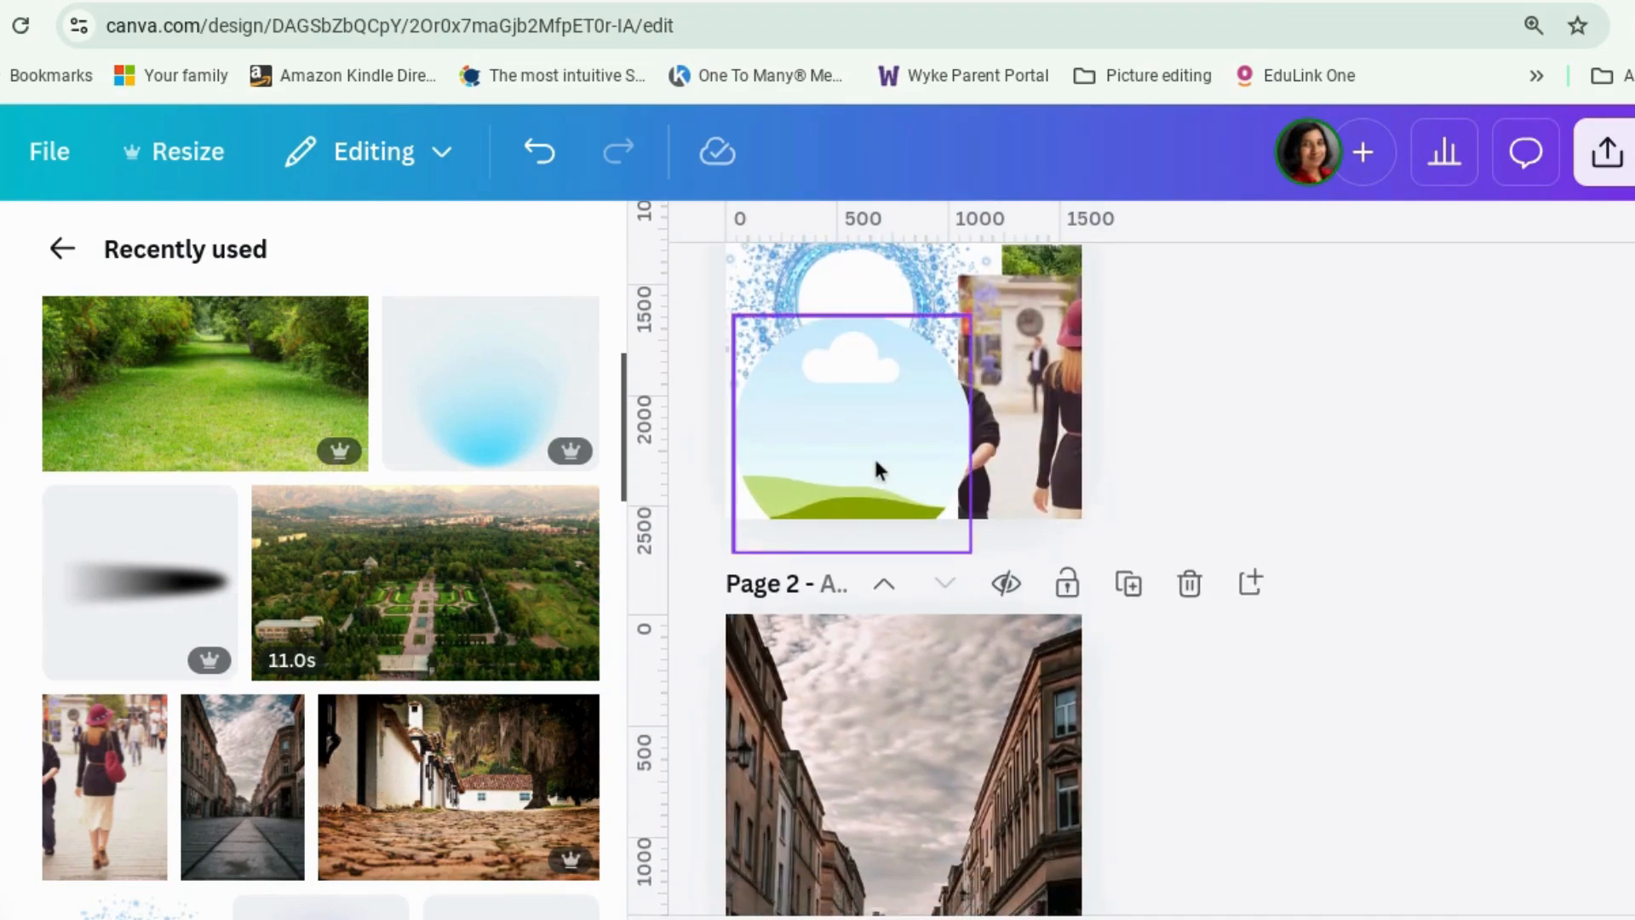
left_click_drag(878, 457, 918, 820)
scroll(1354, 725, "down", 3)
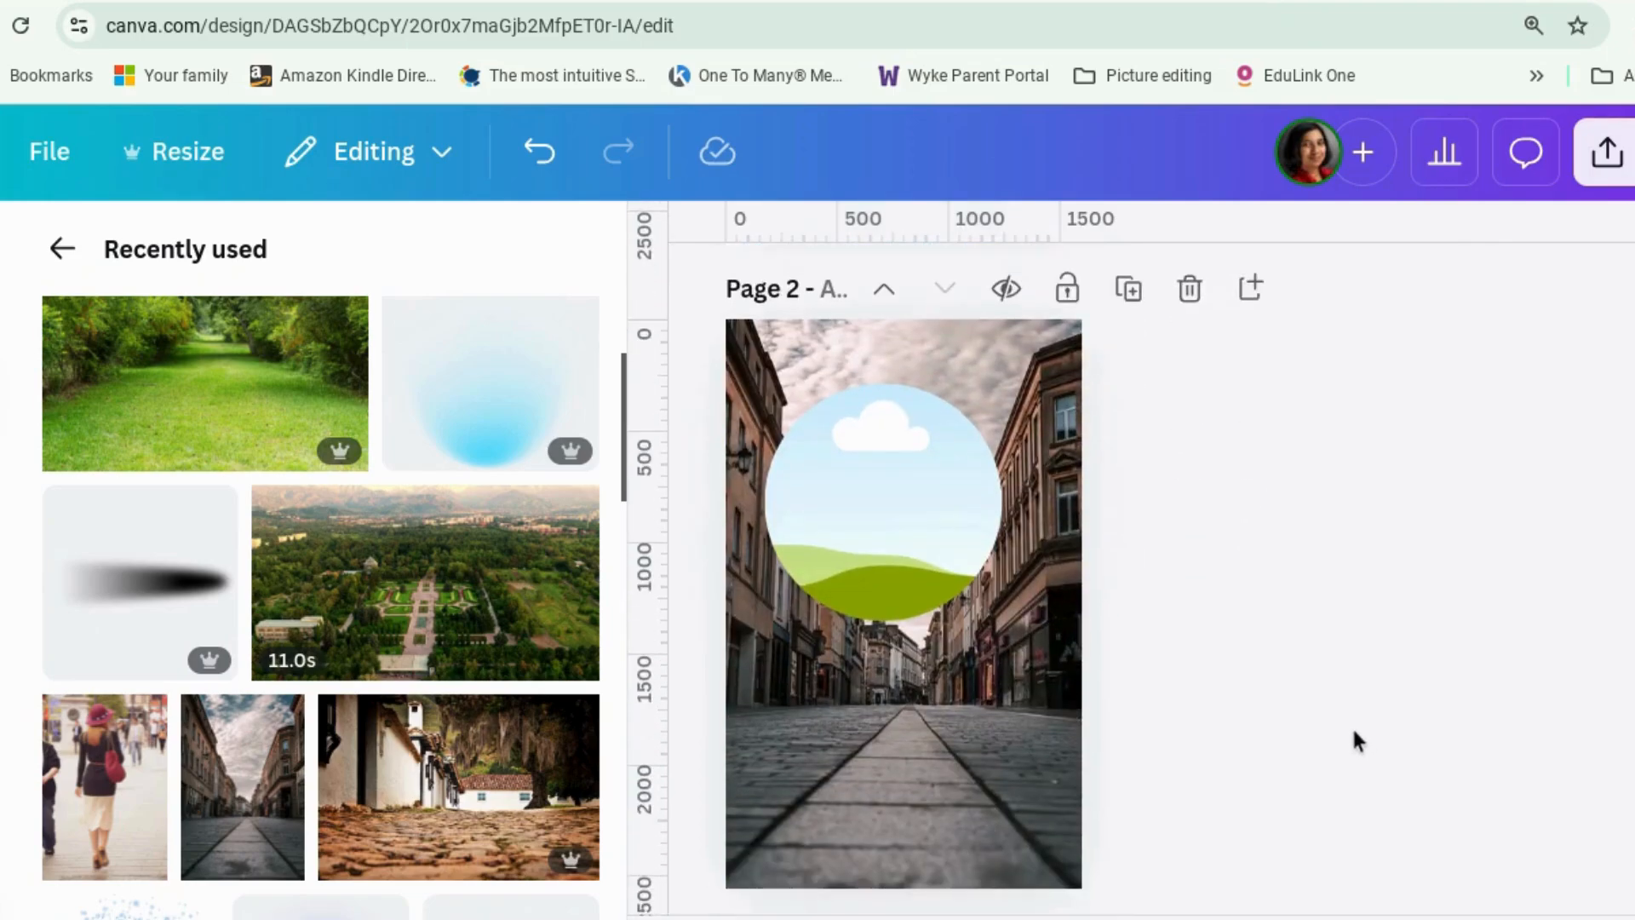
left_click(935, 534)
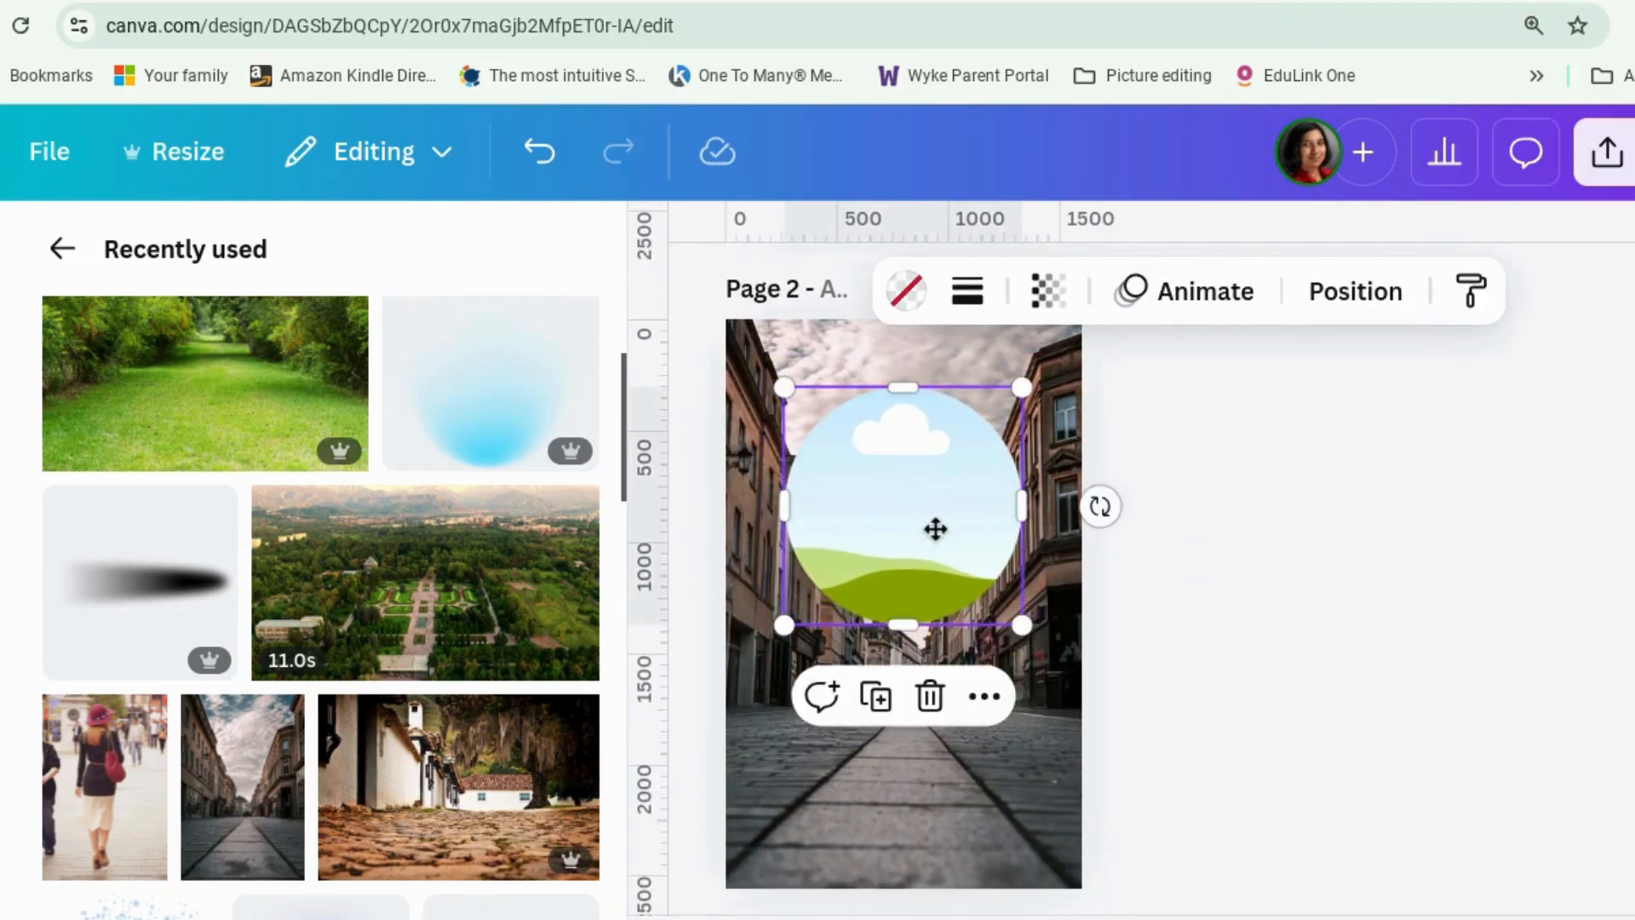
Step: Examine the layer order of the circular frame and the street photo on page 2
right_click(939, 534)
mouse_move(967, 536)
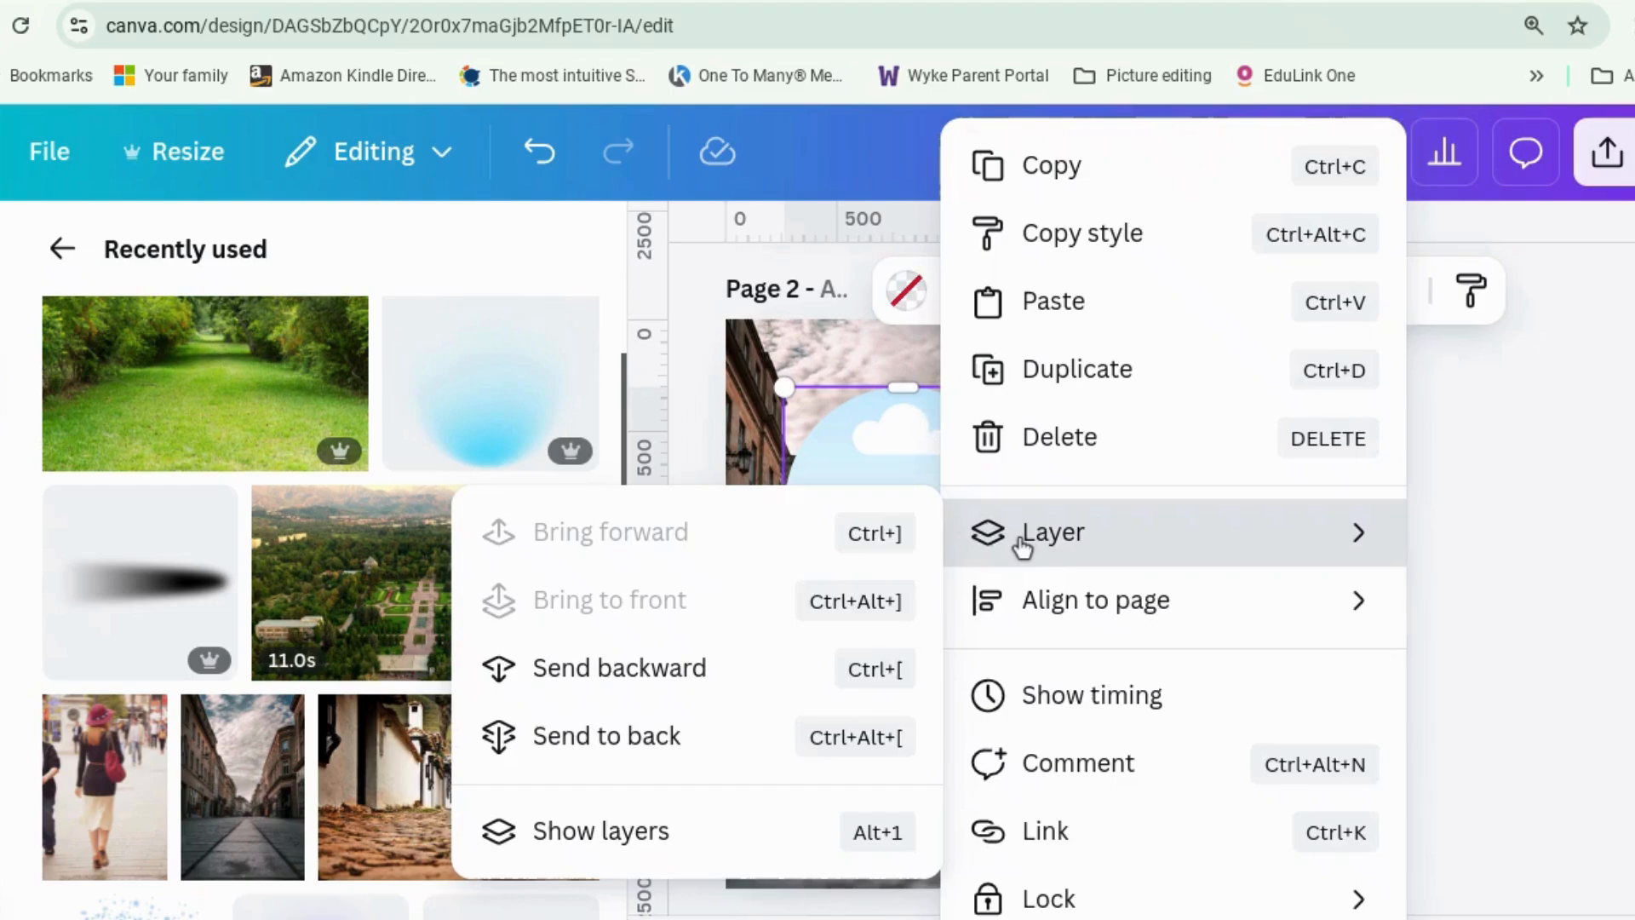
left_click(669, 832)
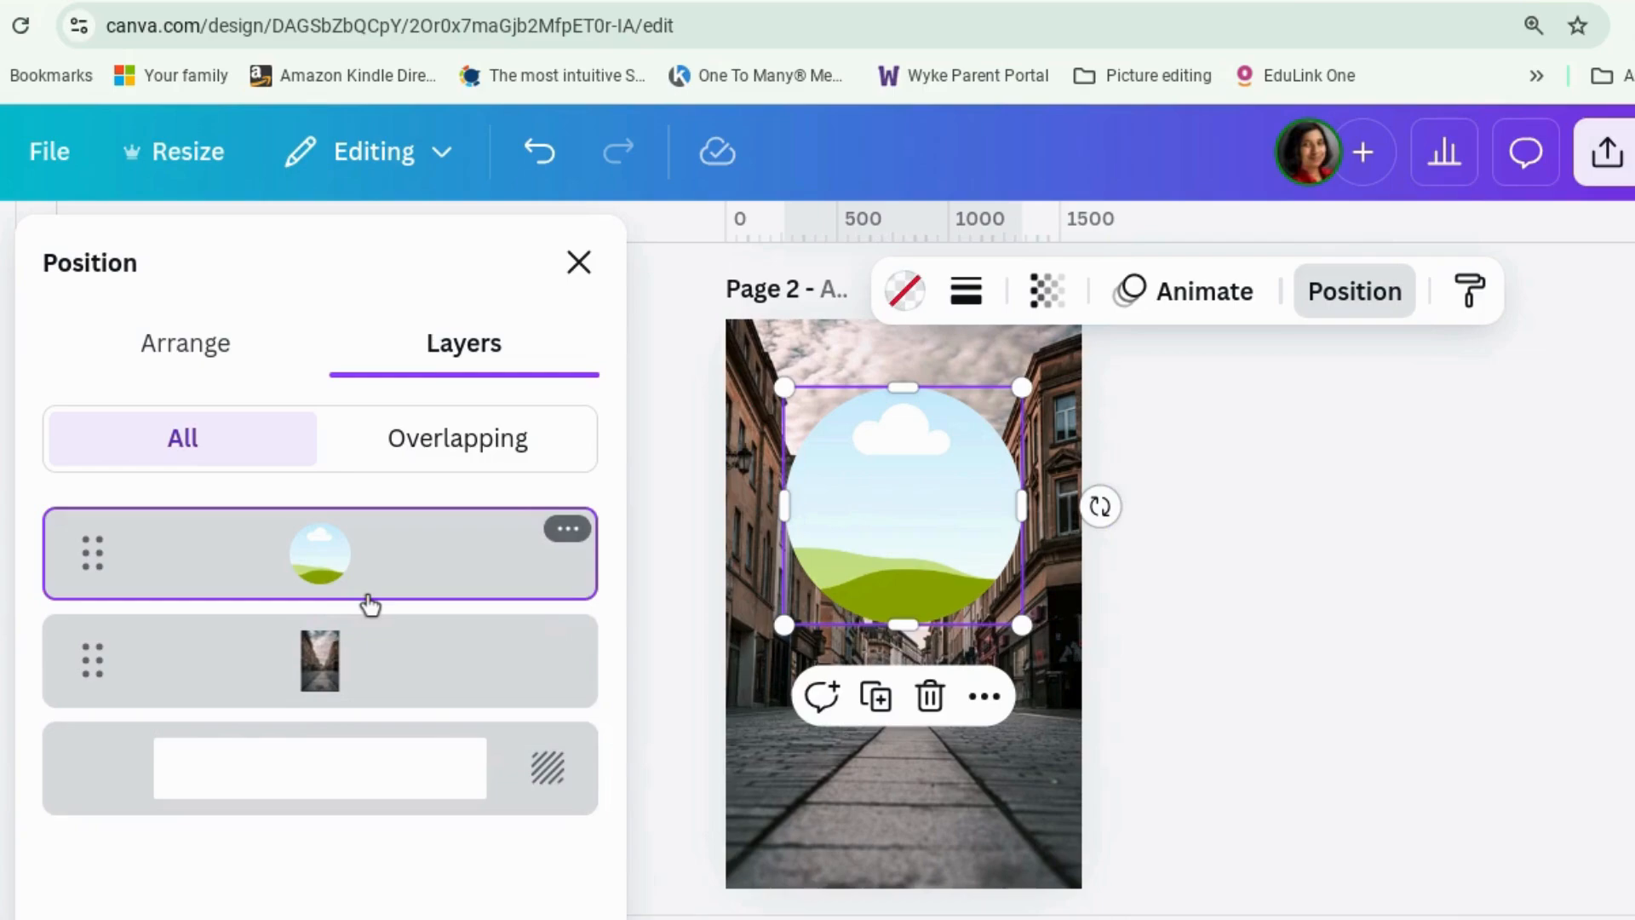
left_click(1179, 697)
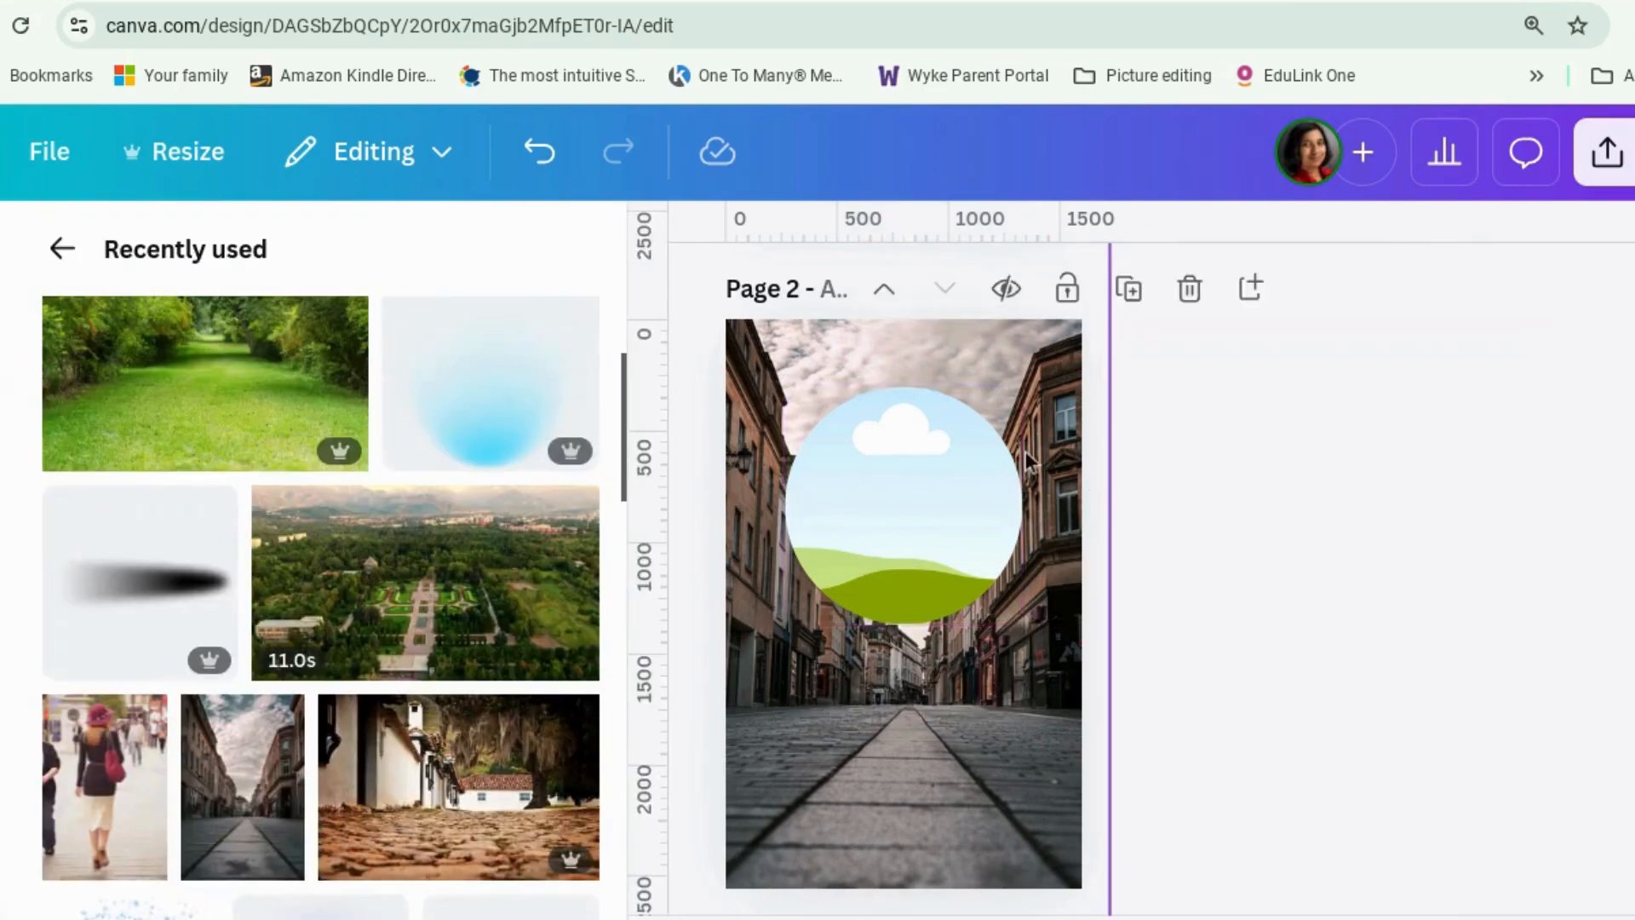
Step: Enlarge the circular frame on page 2 to nearly the page width and recentre it over the upper part of the street
left_click(1006, 439)
left_click_drag(1022, 387, 1045, 364)
left_click_drag(785, 626, 741, 669)
left_click_drag(988, 559, 993, 547)
left_click(1351, 531)
Step: Fill the circular frame on page 2 with the garden path photo from page 1
scroll(1351, 532, "up", 5)
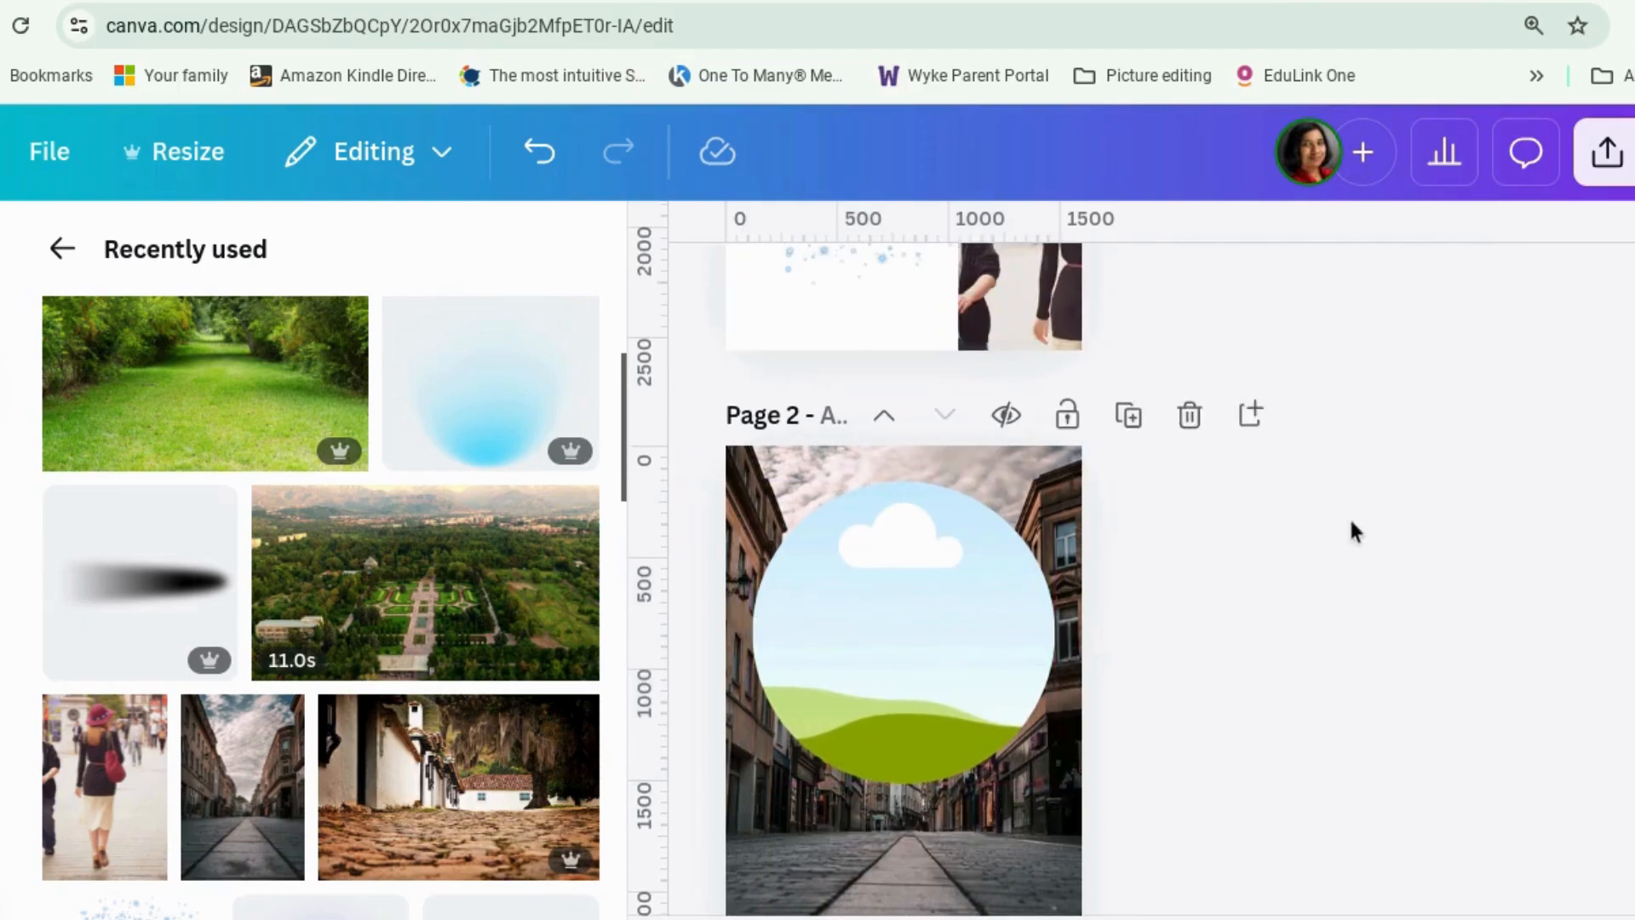
scroll(1349, 516, "up", 4)
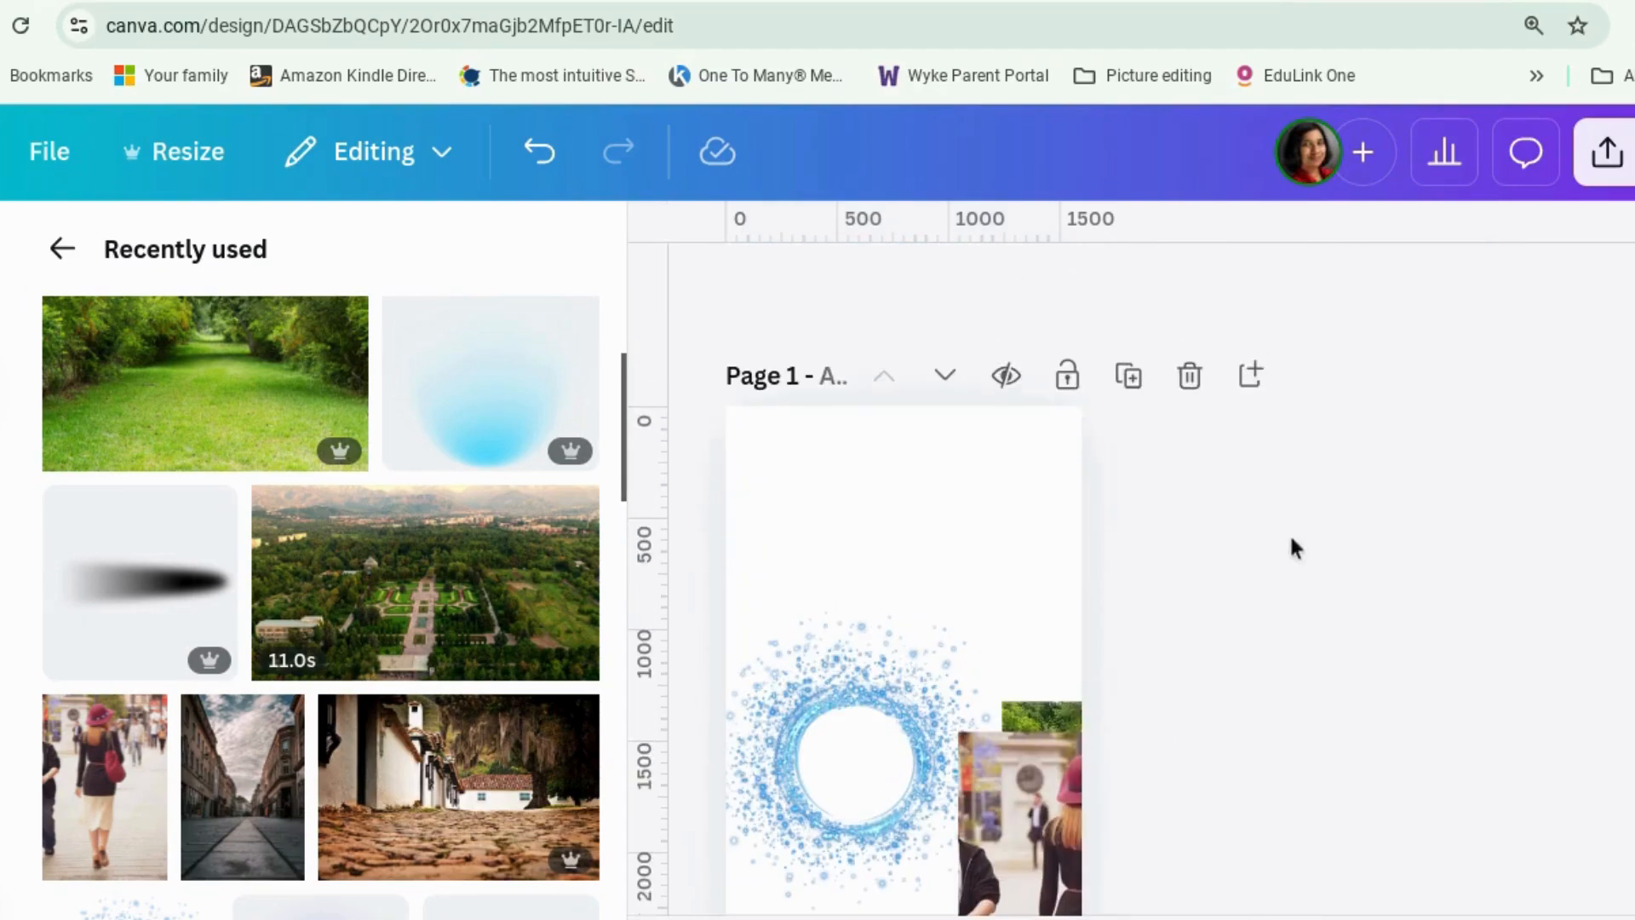
scroll(1209, 557, "down", 2)
left_click_drag(1053, 549, 949, 880)
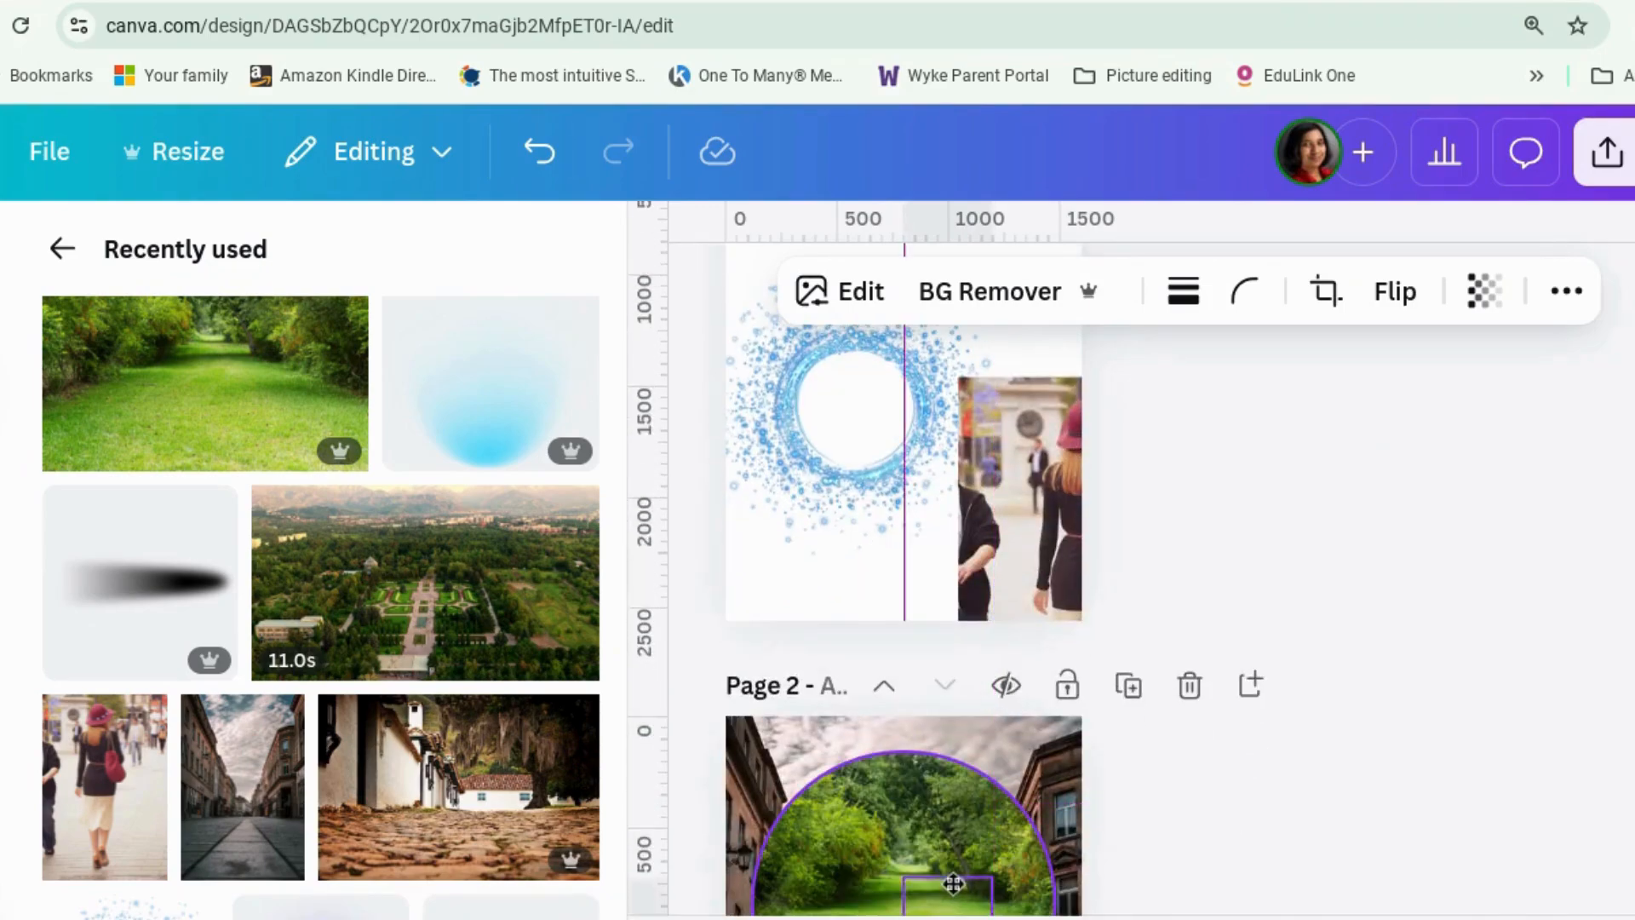
left_click(1429, 816)
Step: Enlarge the garden photo inside the circular frame on page 2 and reposition it so the distant end of the path shows
scroll(1429, 816, "down", 5)
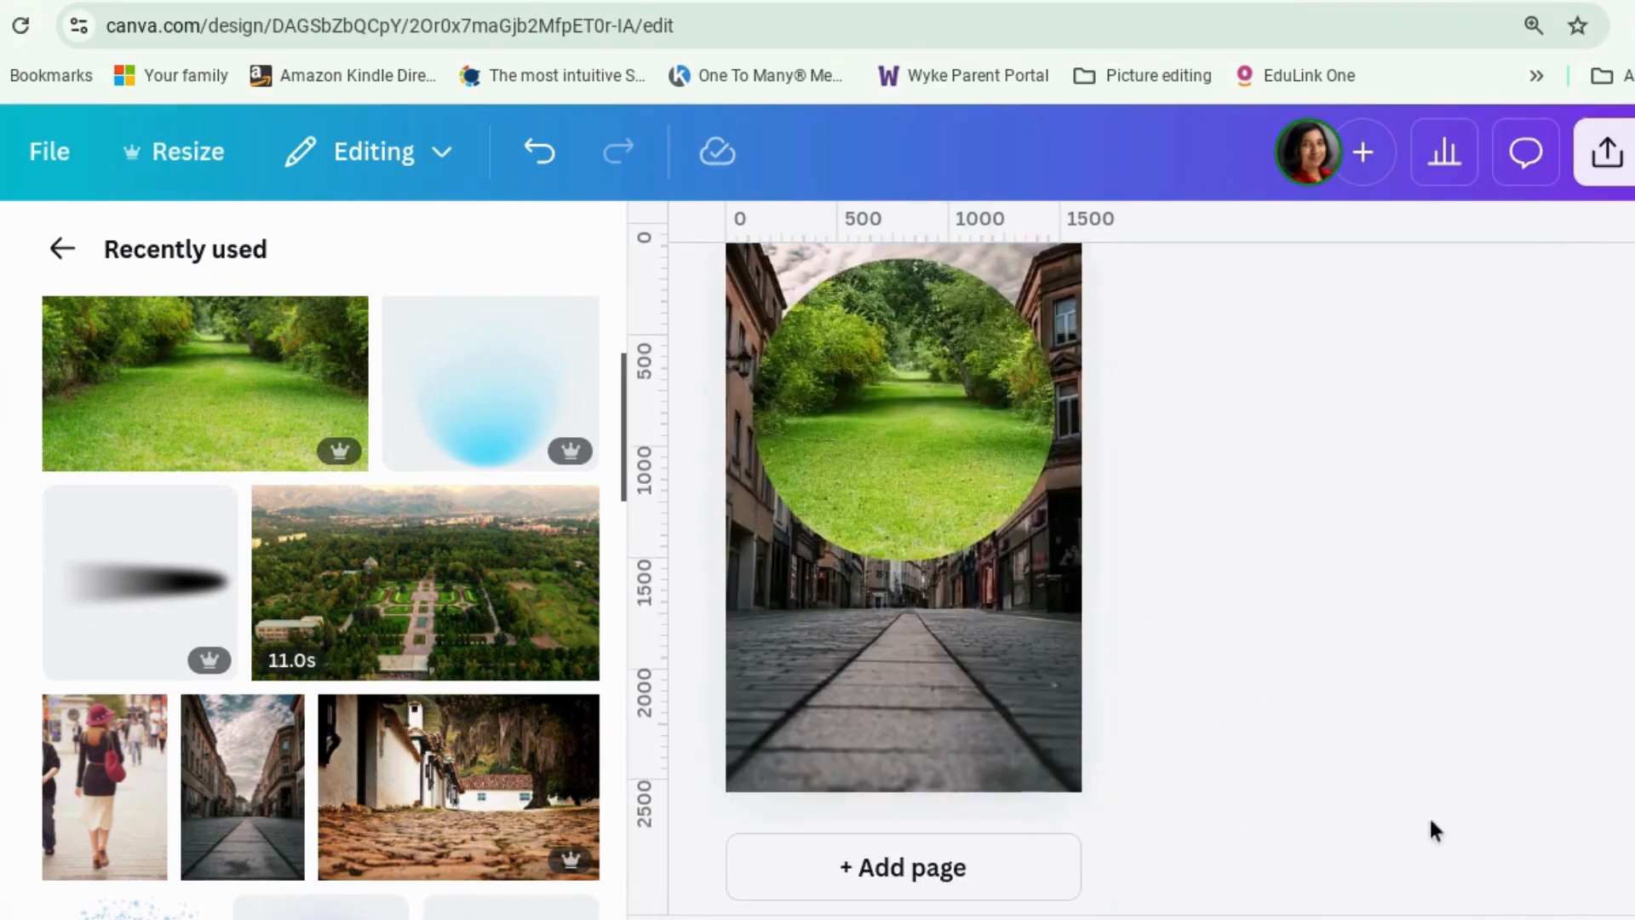
left_click(1000, 469)
double_click(1000, 468)
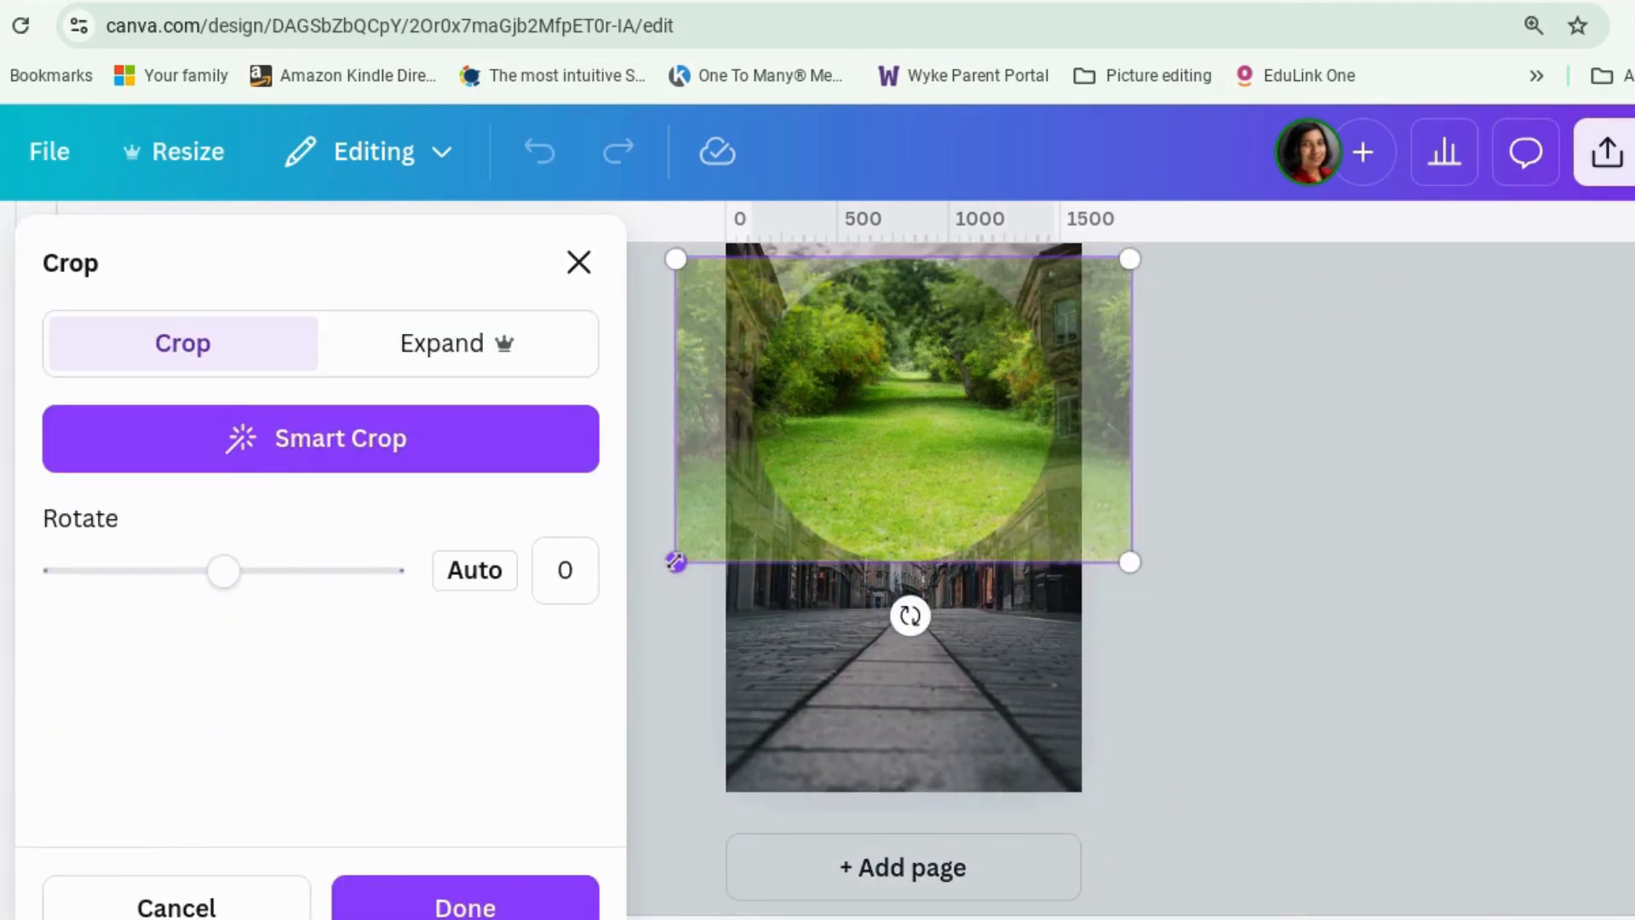
left_click_drag(675, 562, 354, 761)
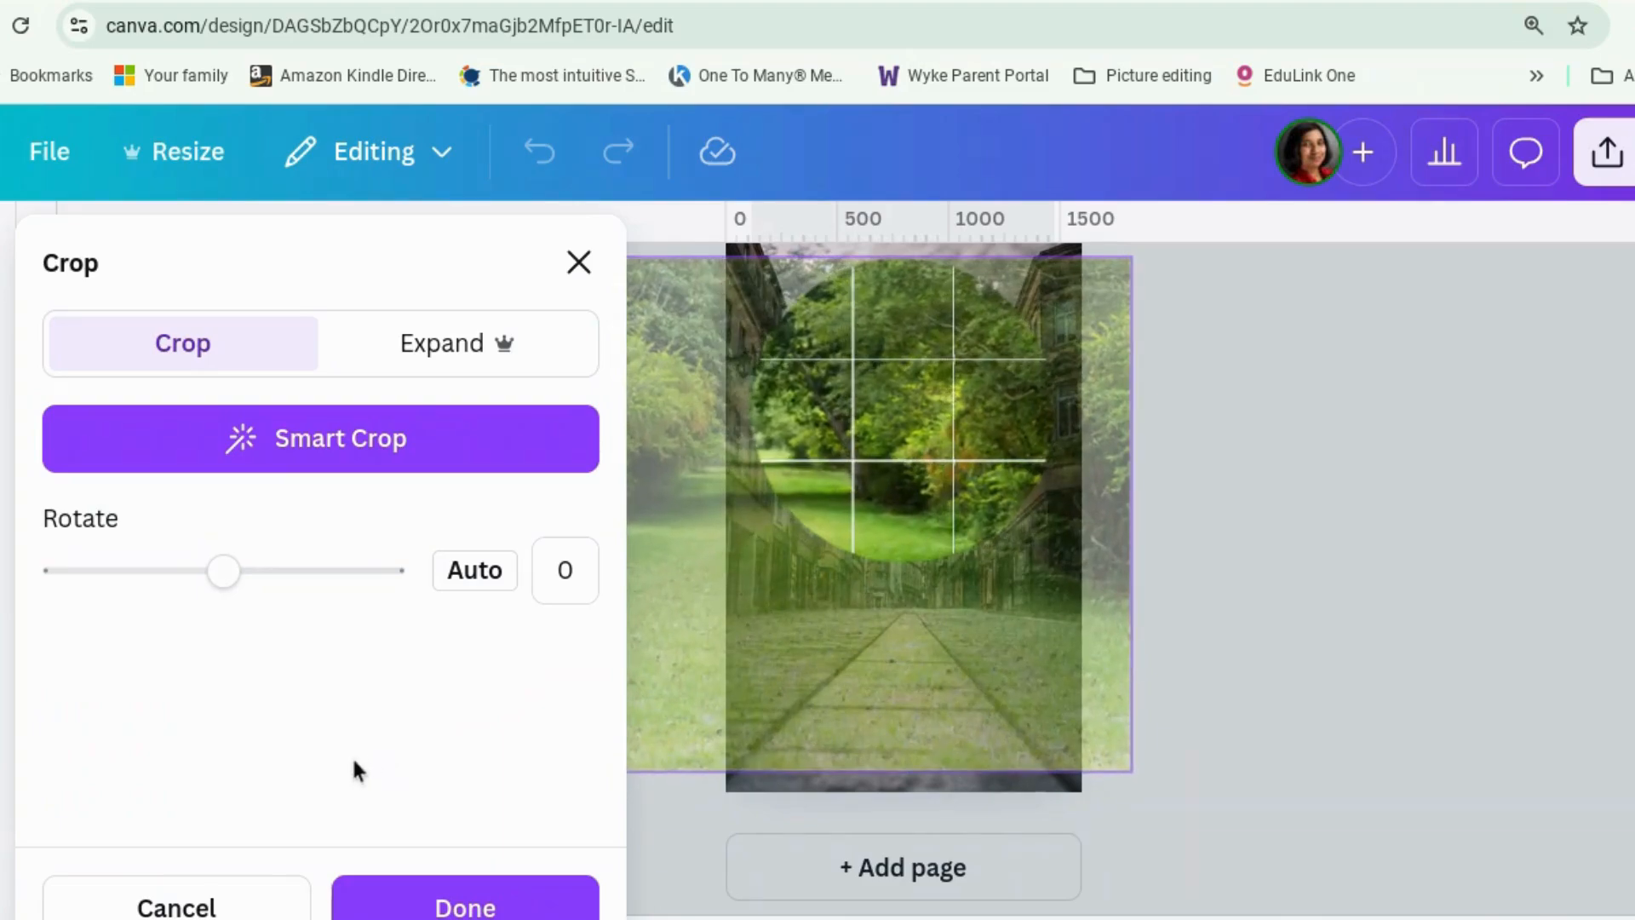
left_click_drag(923, 482, 1057, 592)
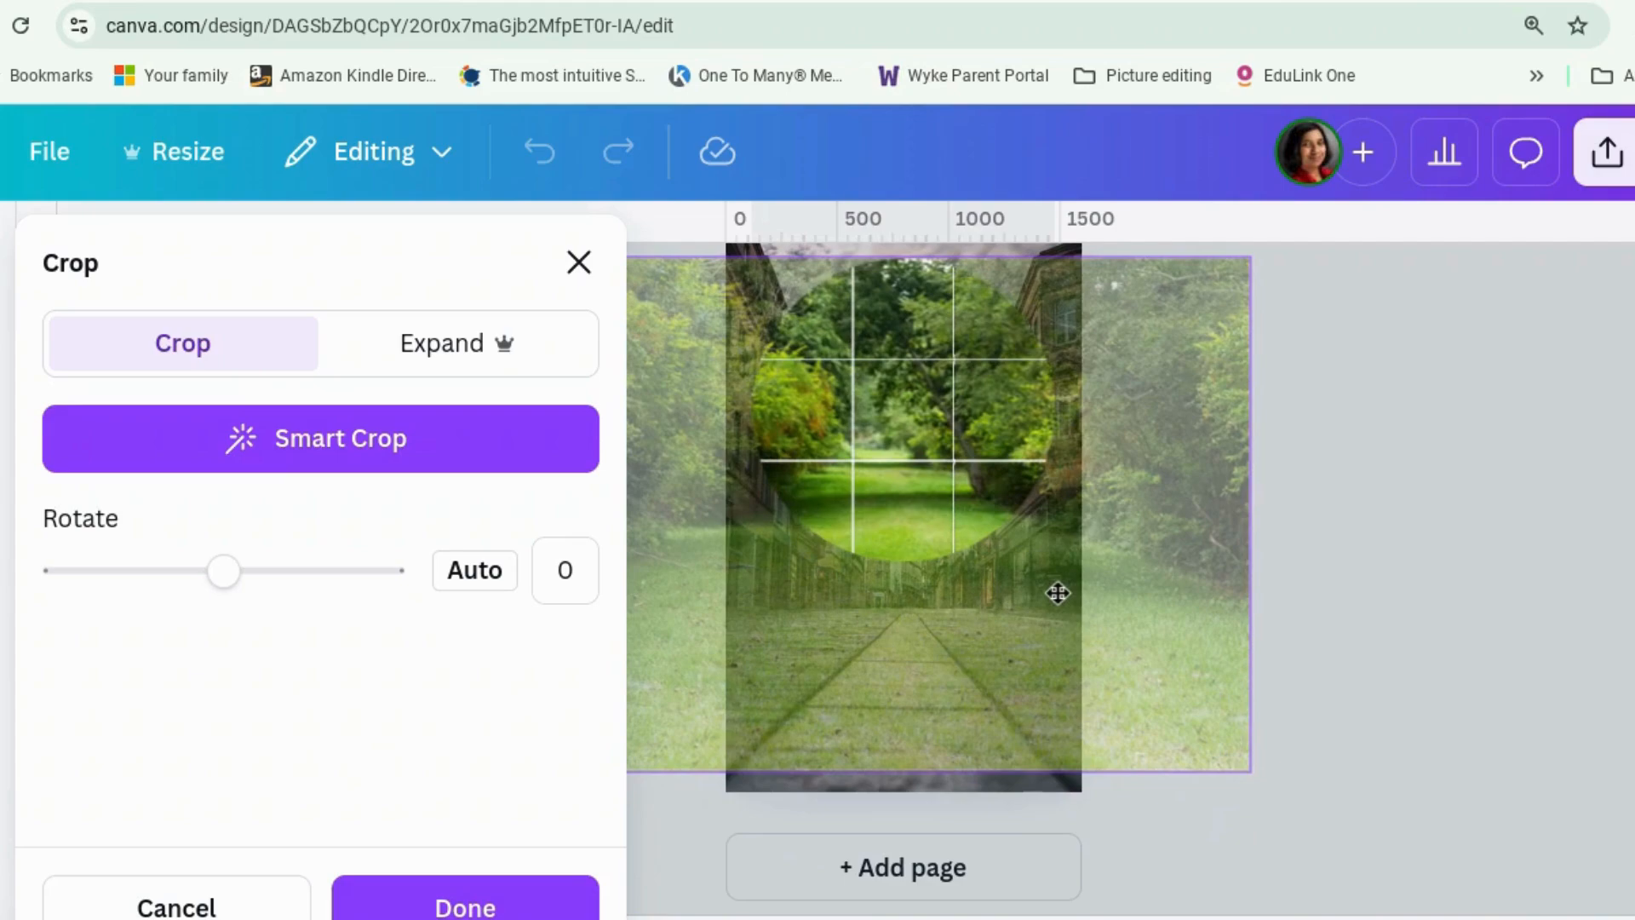
left_click_drag(1250, 771, 1354, 839)
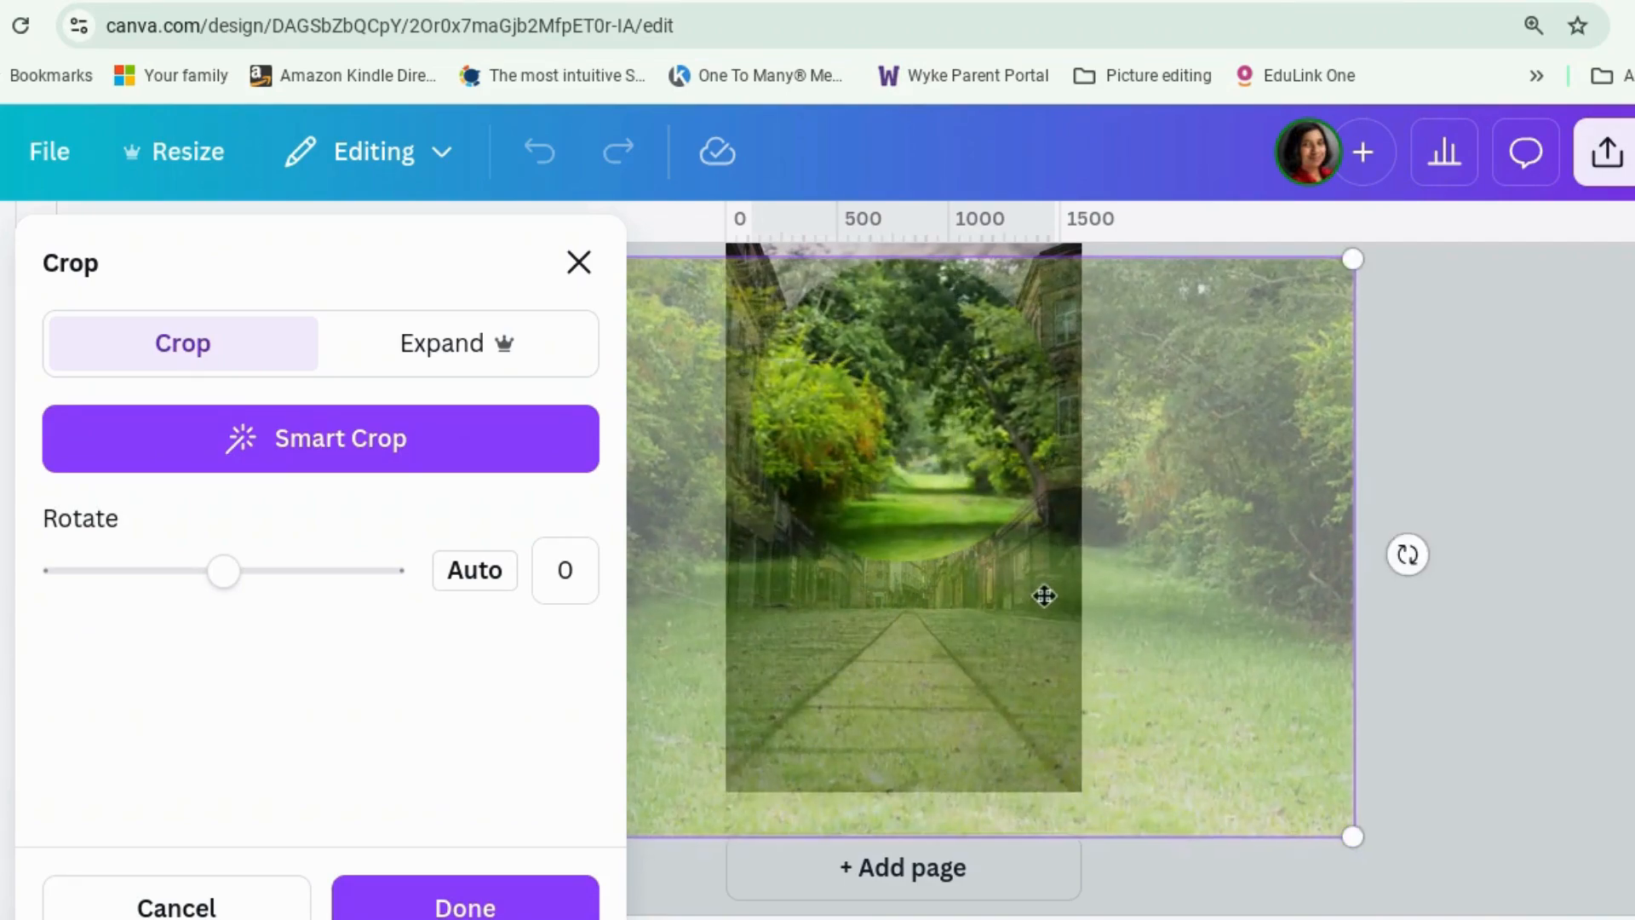
left_click_drag(1044, 596, 967, 633)
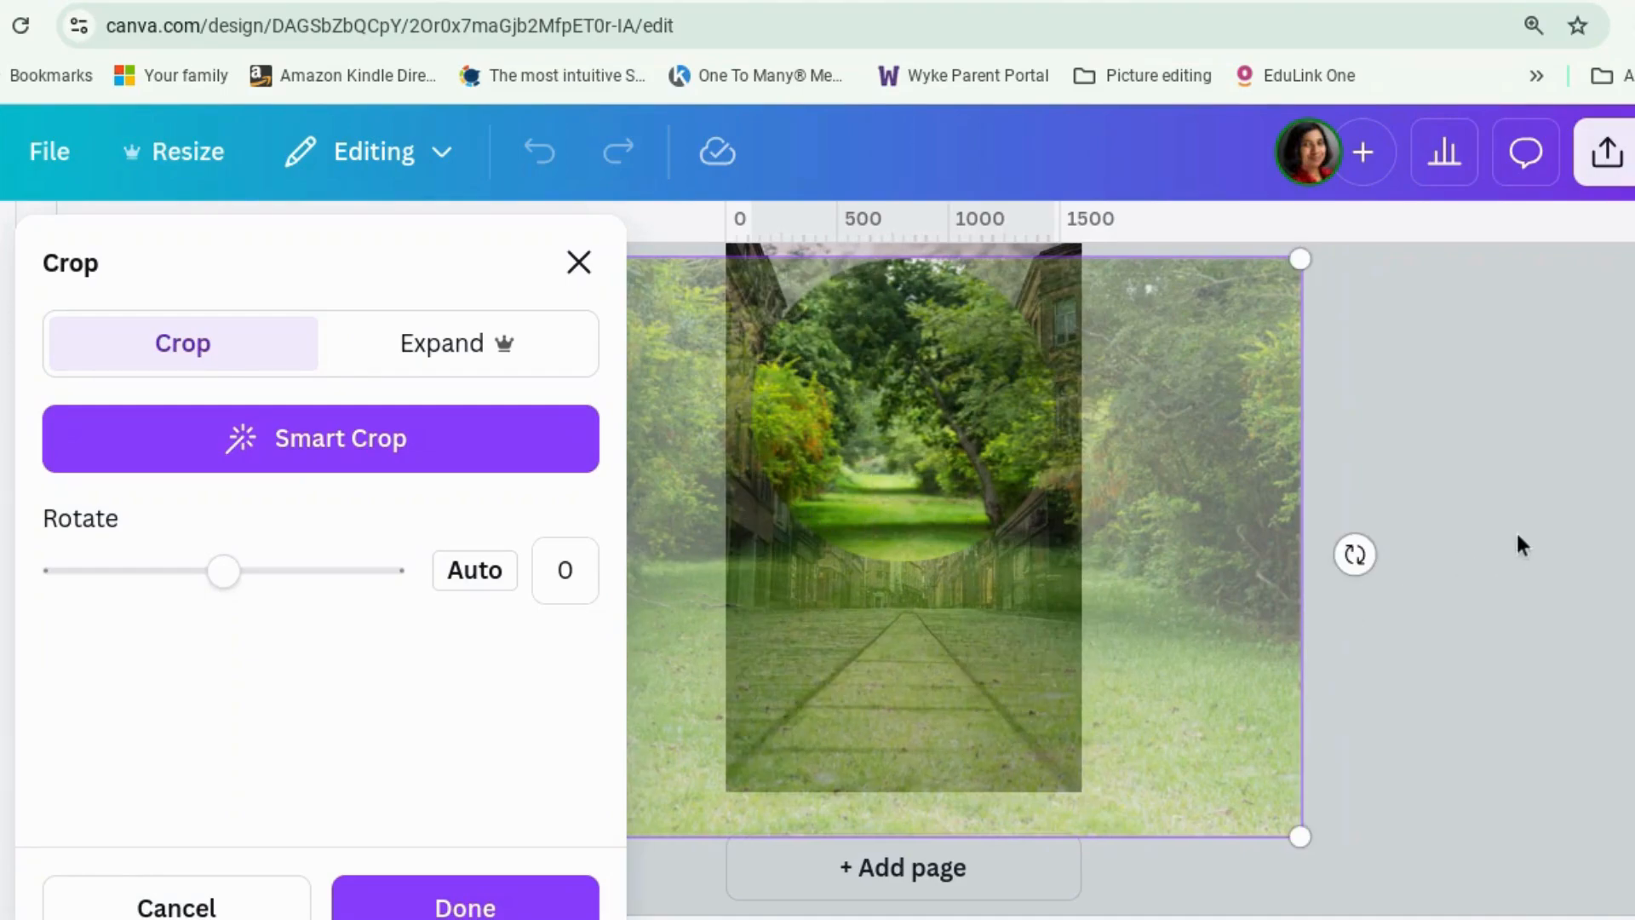
left_click(1516, 545)
left_click(1416, 468)
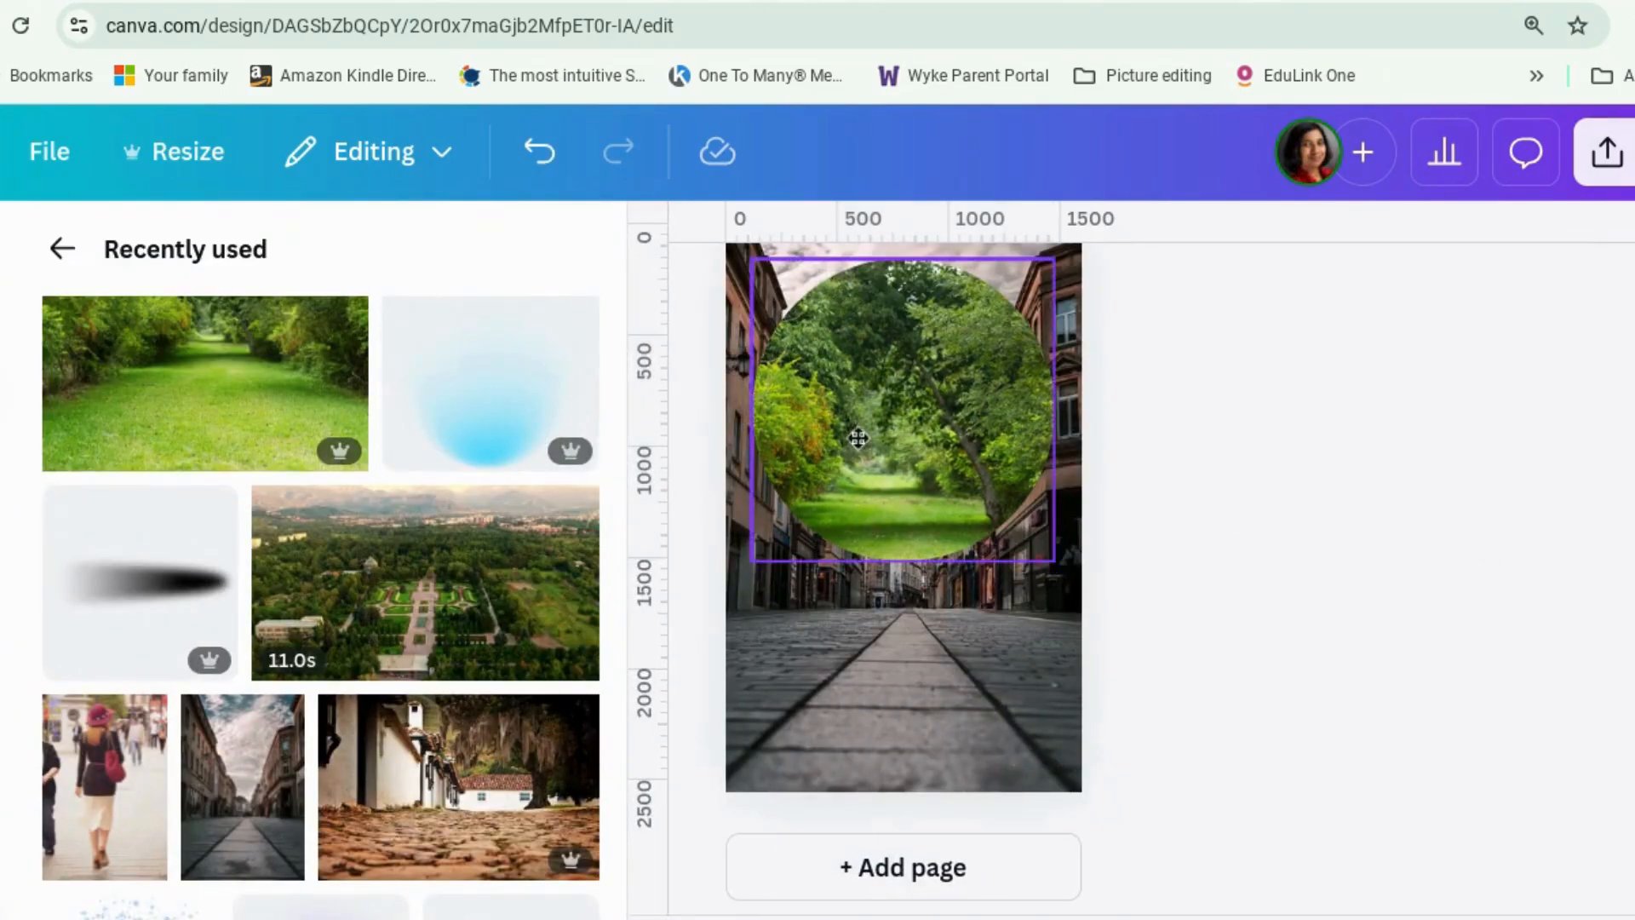
Step: Lower the circular frame on page 2 onto the road and enlarge the street photo beyond the page edges
left_click_drag(858, 438, 939, 496)
left_click_drag(927, 682, 946, 654)
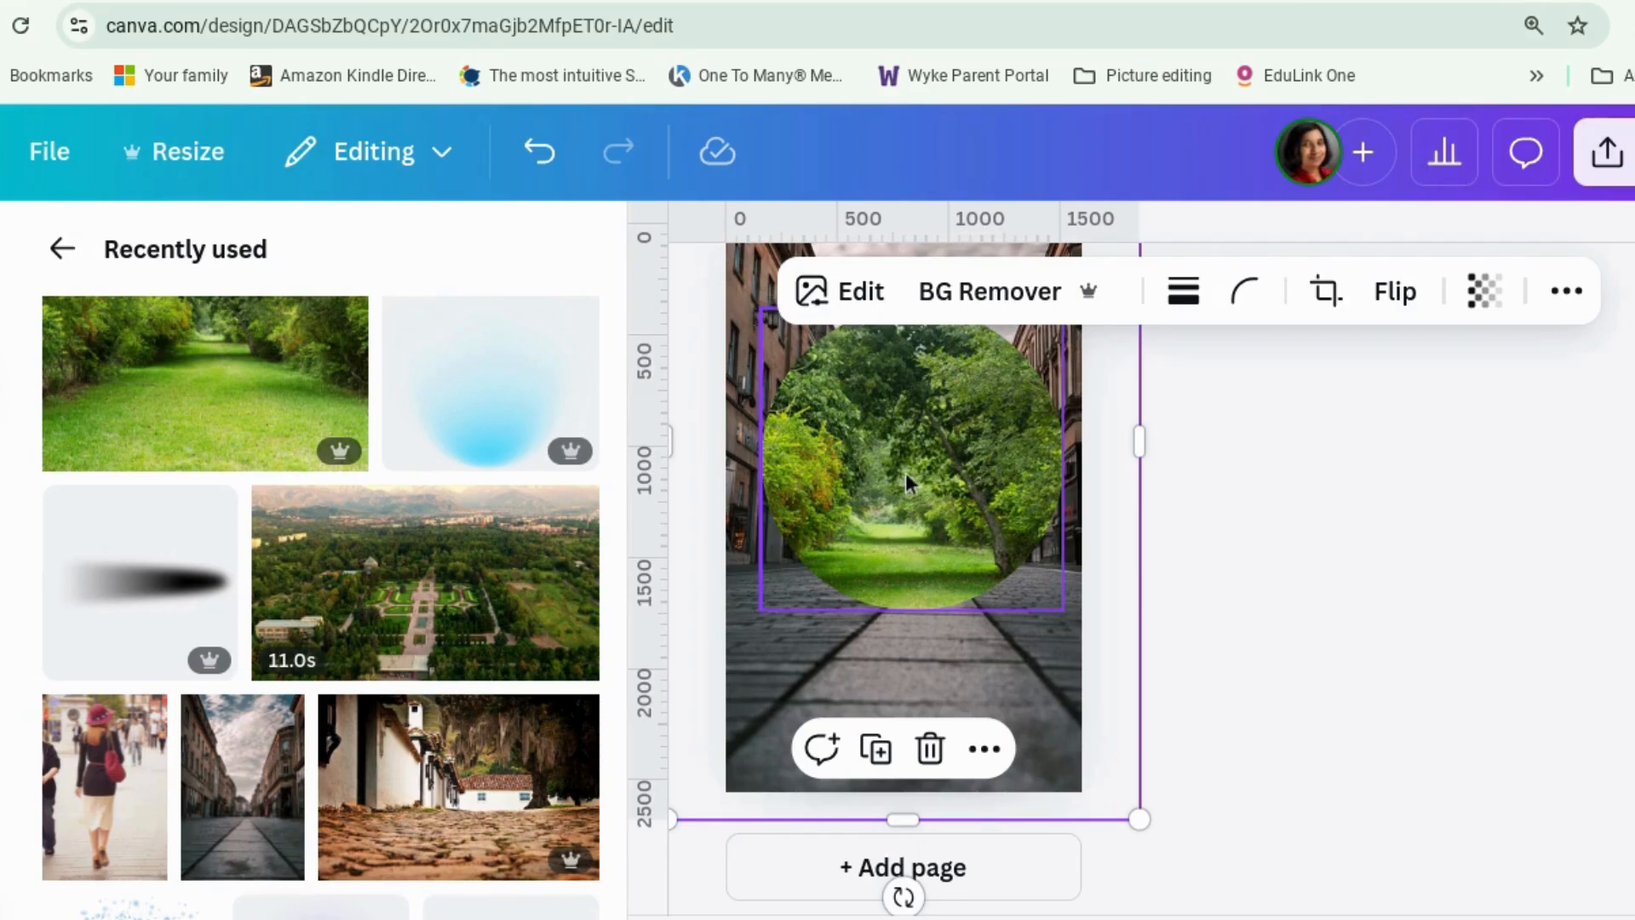
Step: Shift the garden photo slightly inside the circular frame so its path lines up with the centre of the street
double_click(957, 458)
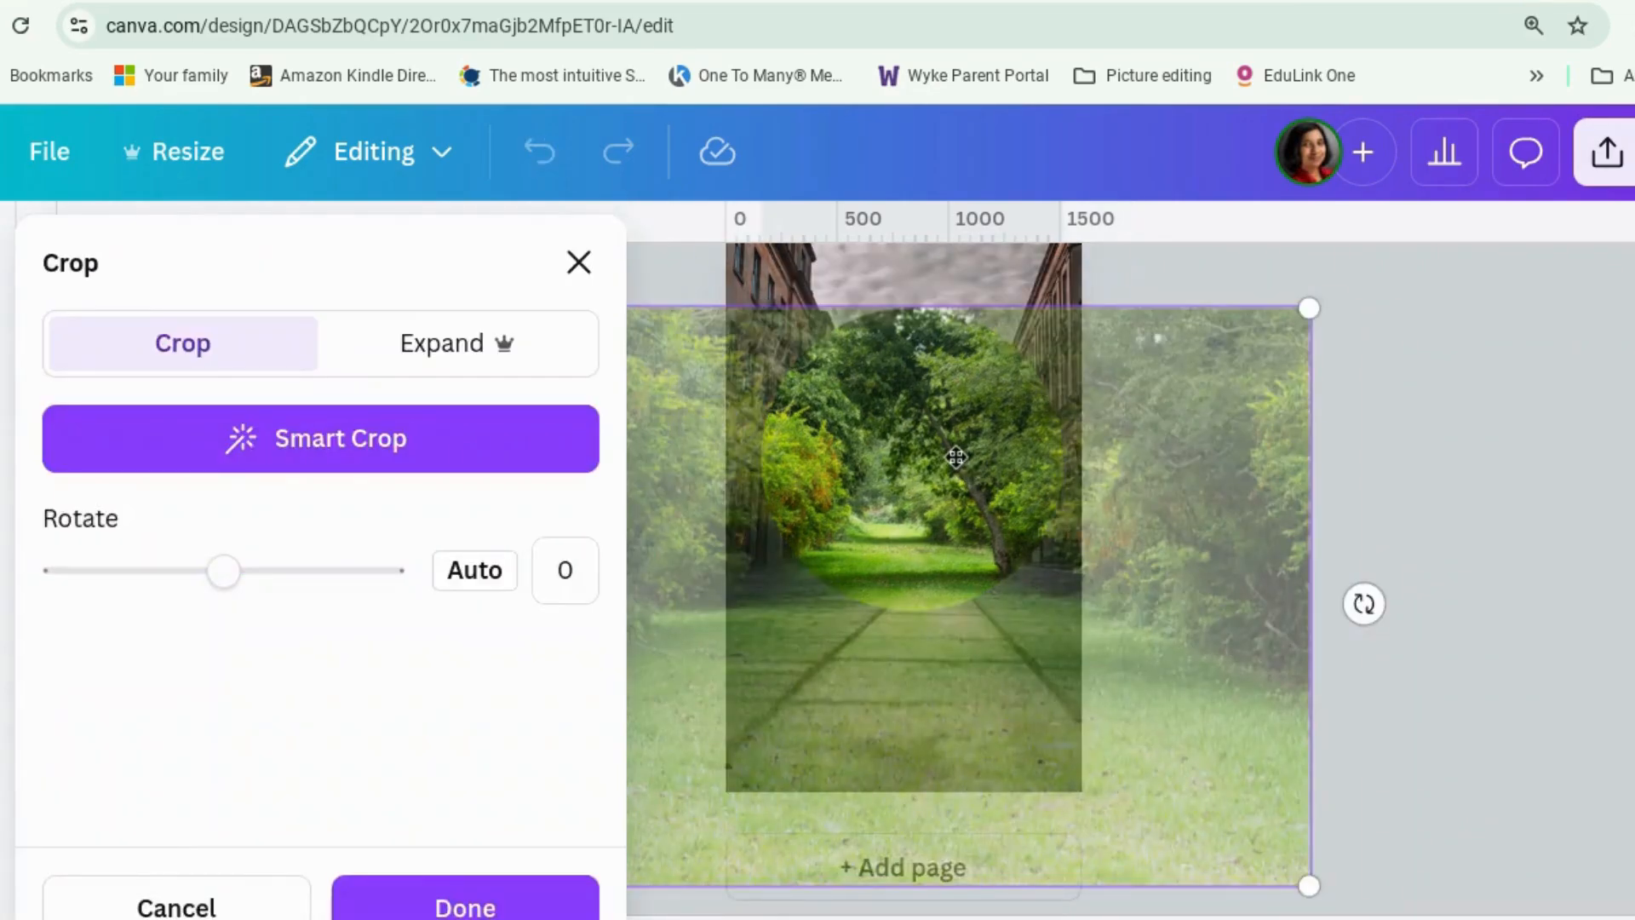
left_click(957, 457)
left_click_drag(907, 461, 944, 469)
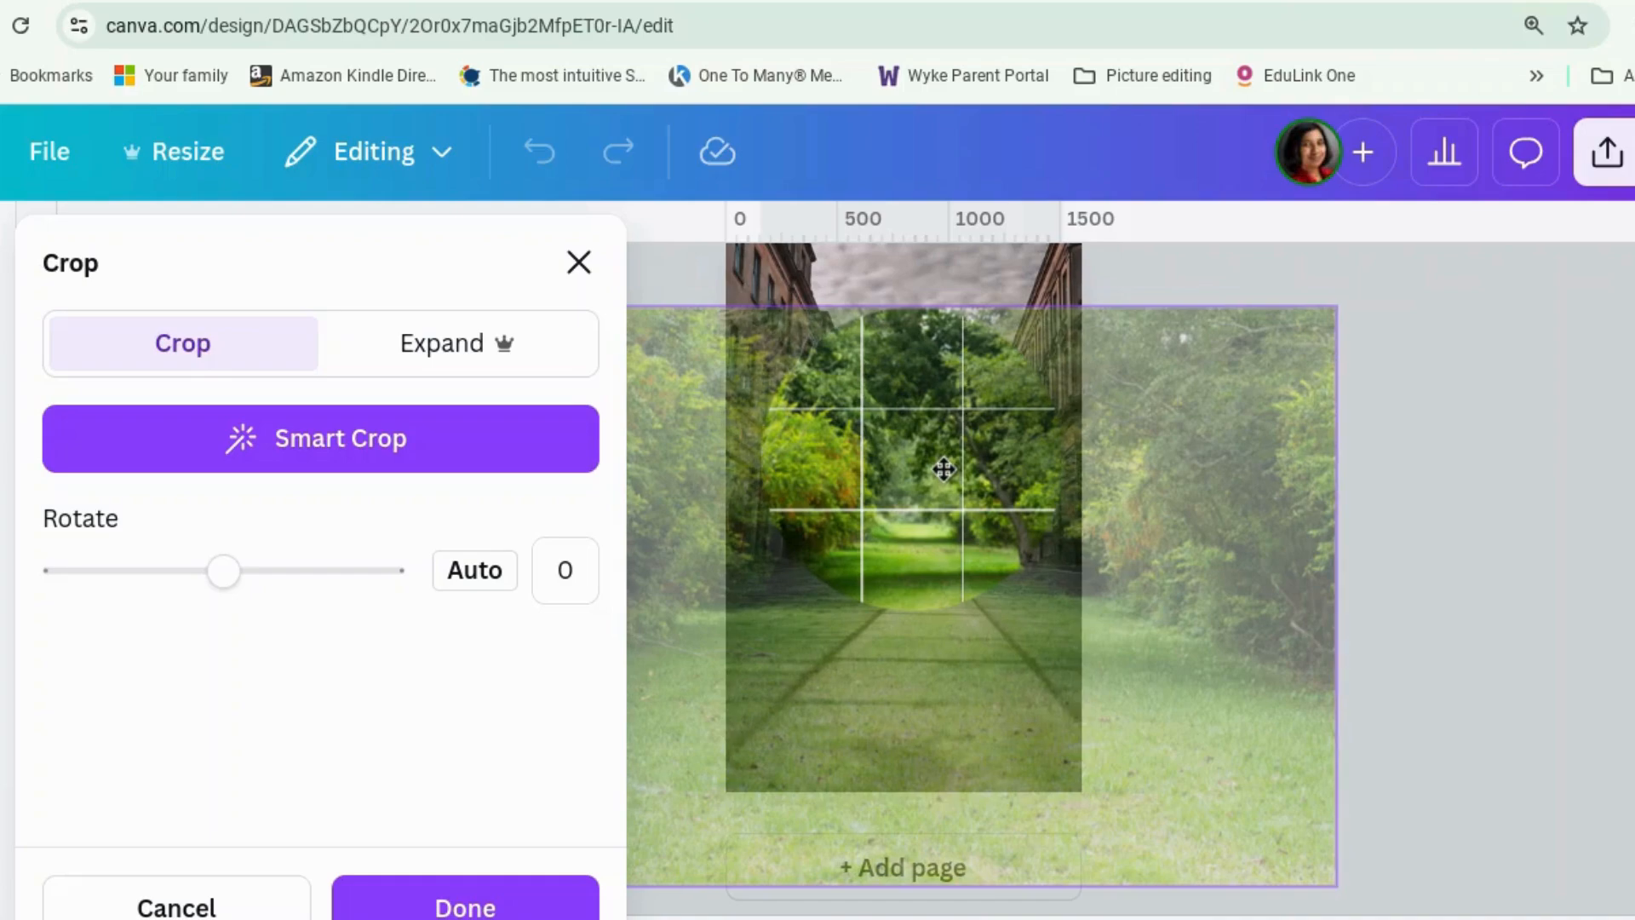
left_click(1628, 595)
left_click(1627, 597)
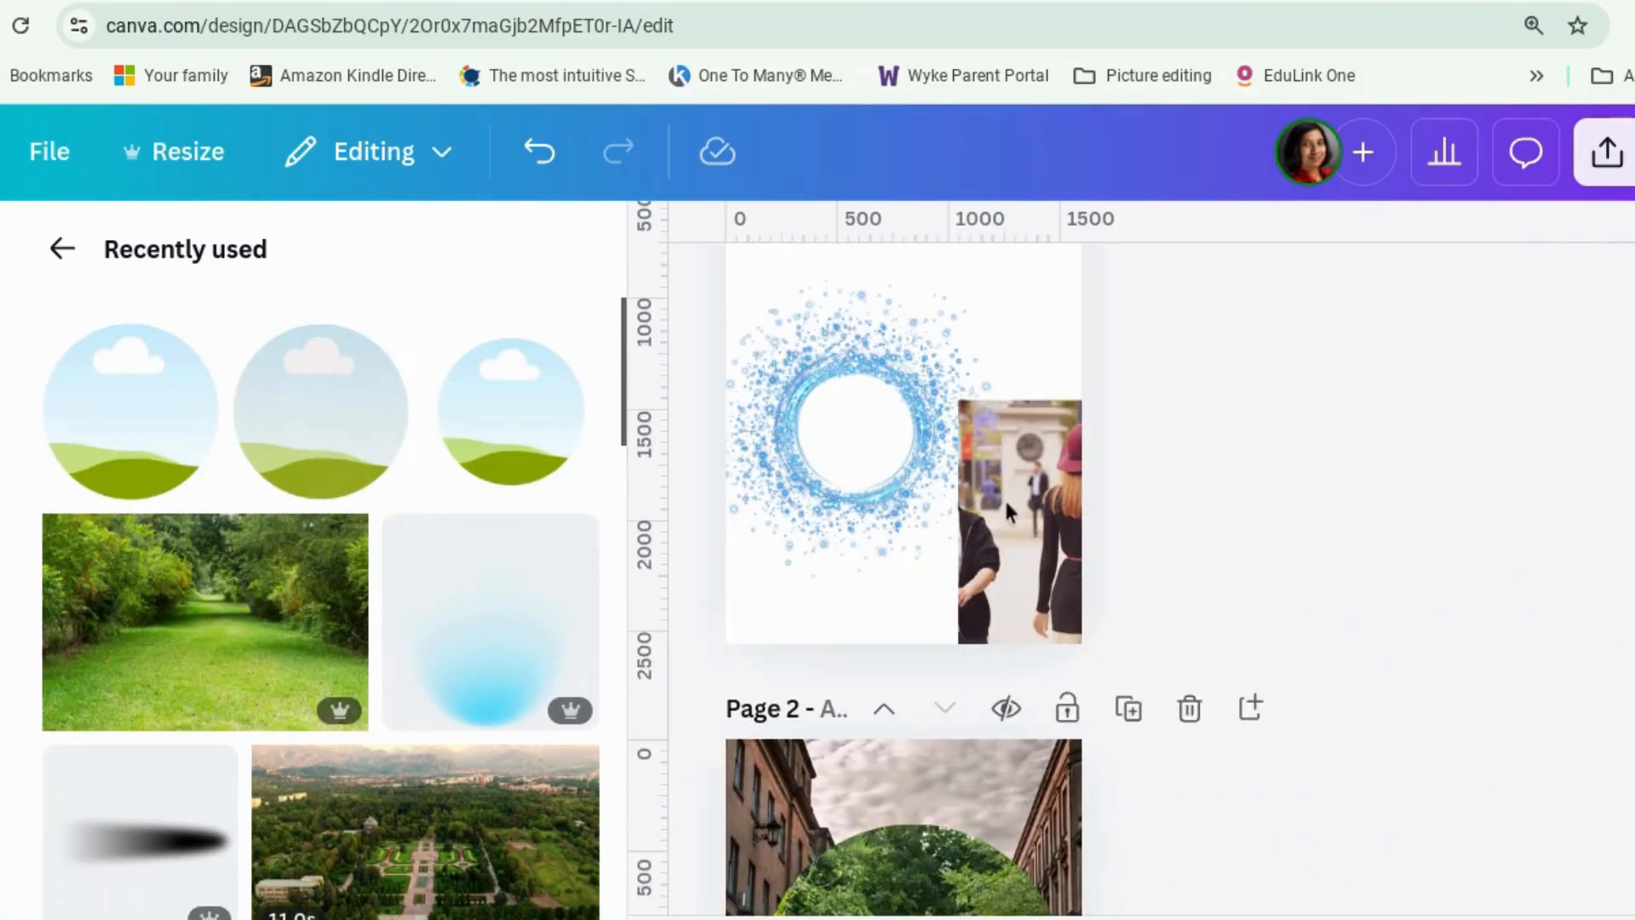
Step: Move the sparkly ring from page 1 to page 2 and enlarge it until it surrounds the edge of the garden circle
left_click(876, 504)
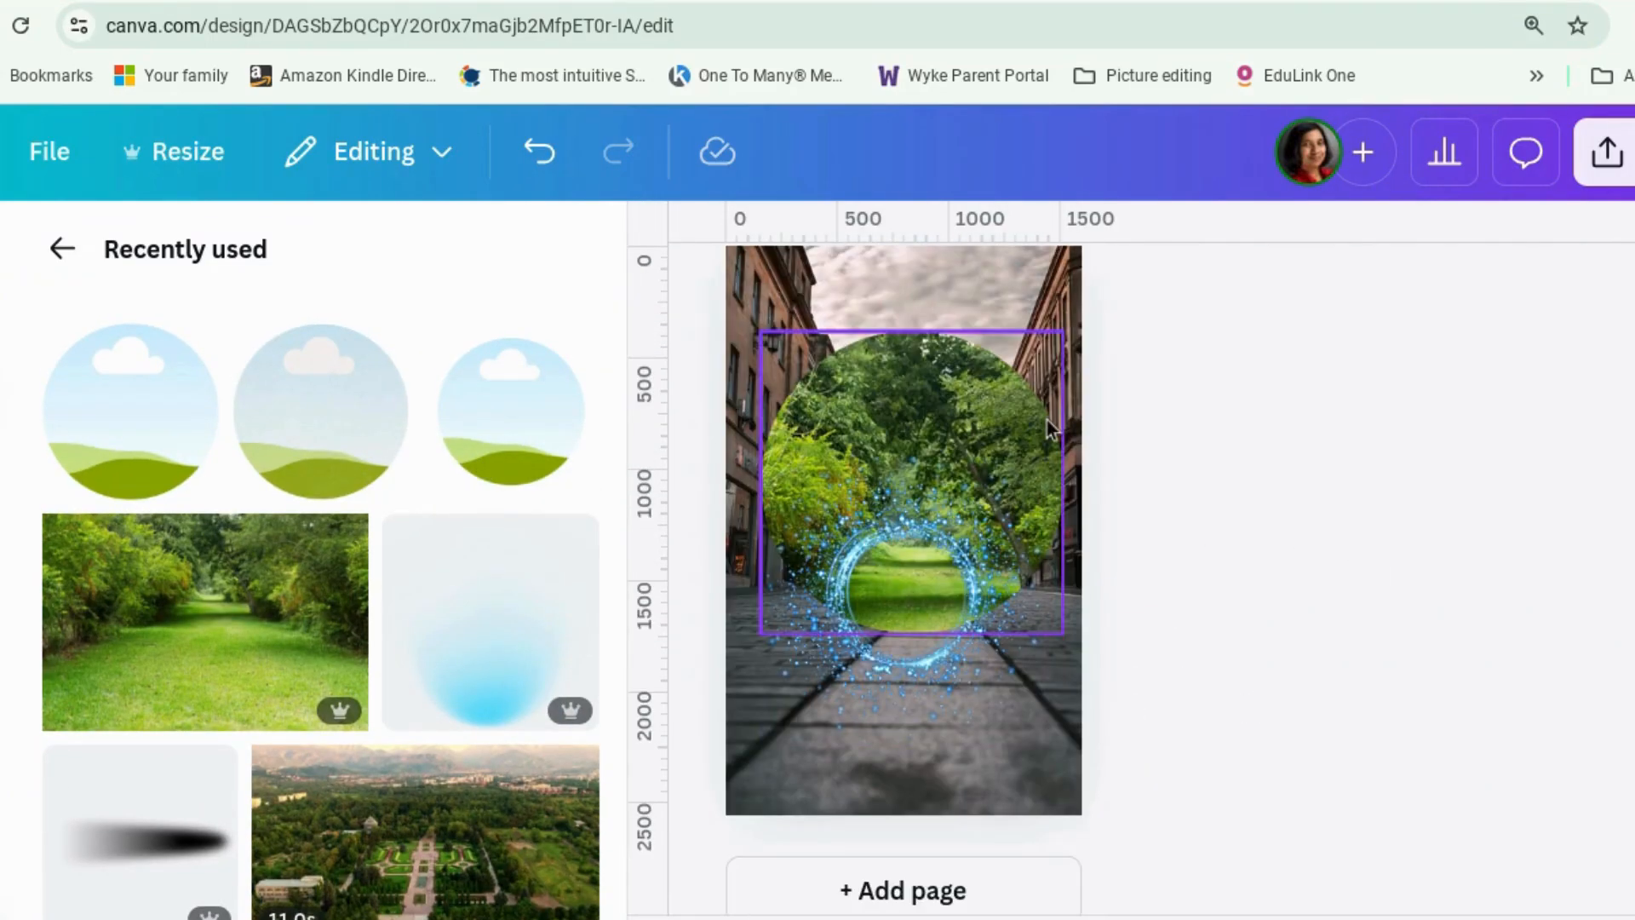
left_click(976, 549)
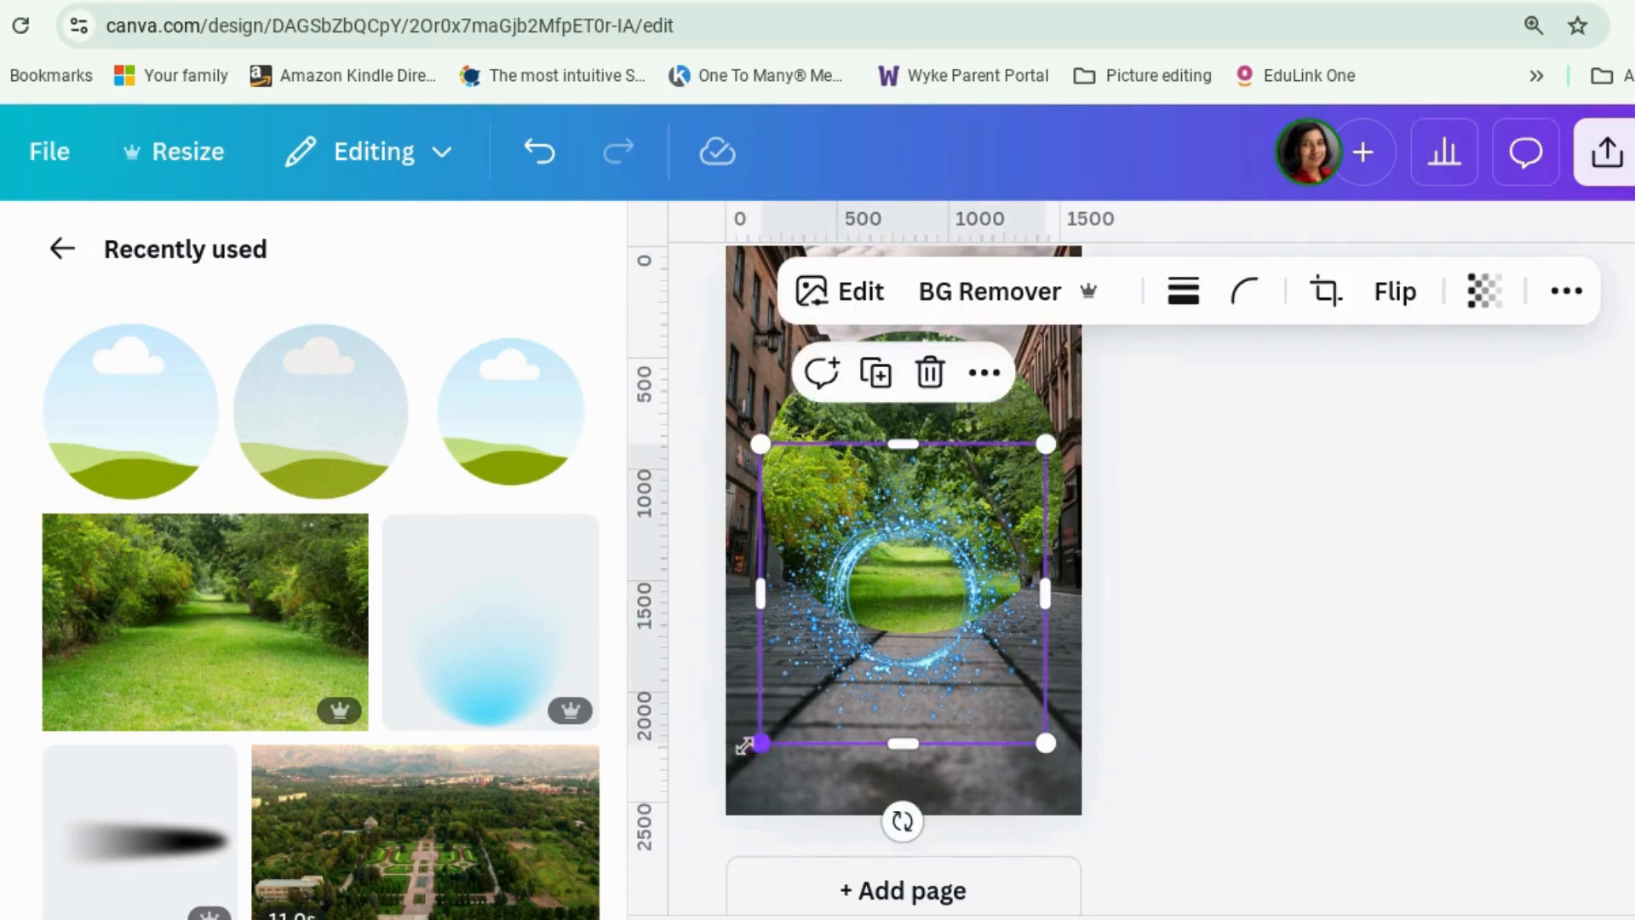
left_click_drag(759, 743, 323, 775)
left_click_drag(804, 693, 899, 423)
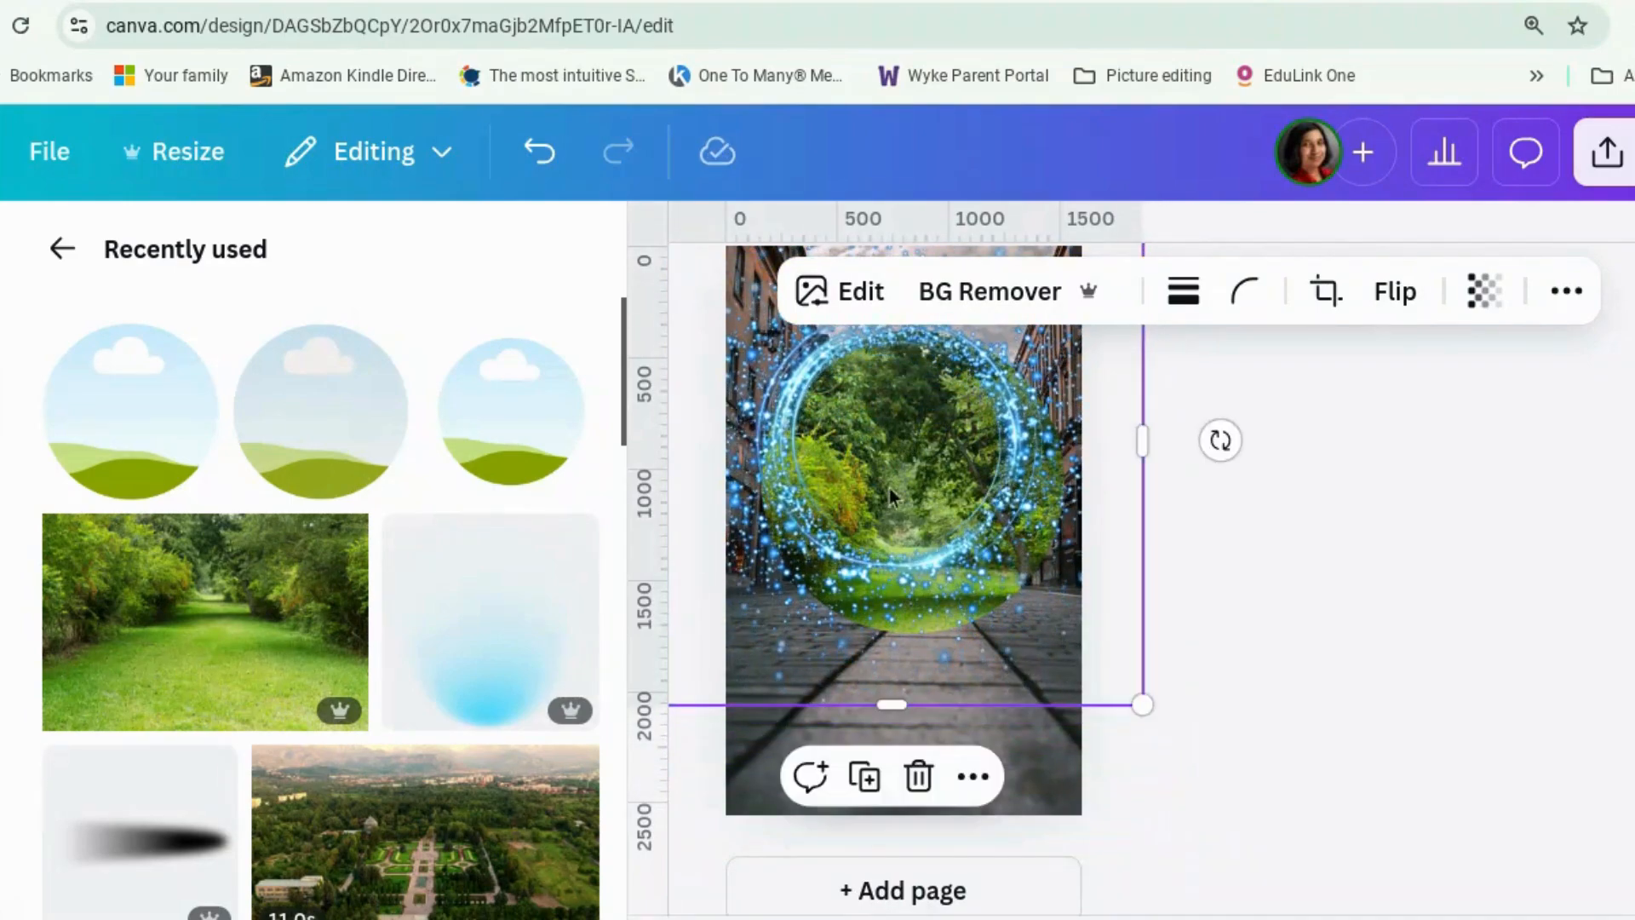
left_click_drag(1142, 703, 1207, 778)
left_click_drag(908, 507, 898, 501)
left_click_drag(1199, 773, 1280, 865)
left_click_drag(946, 526, 921, 503)
left_click(1470, 615)
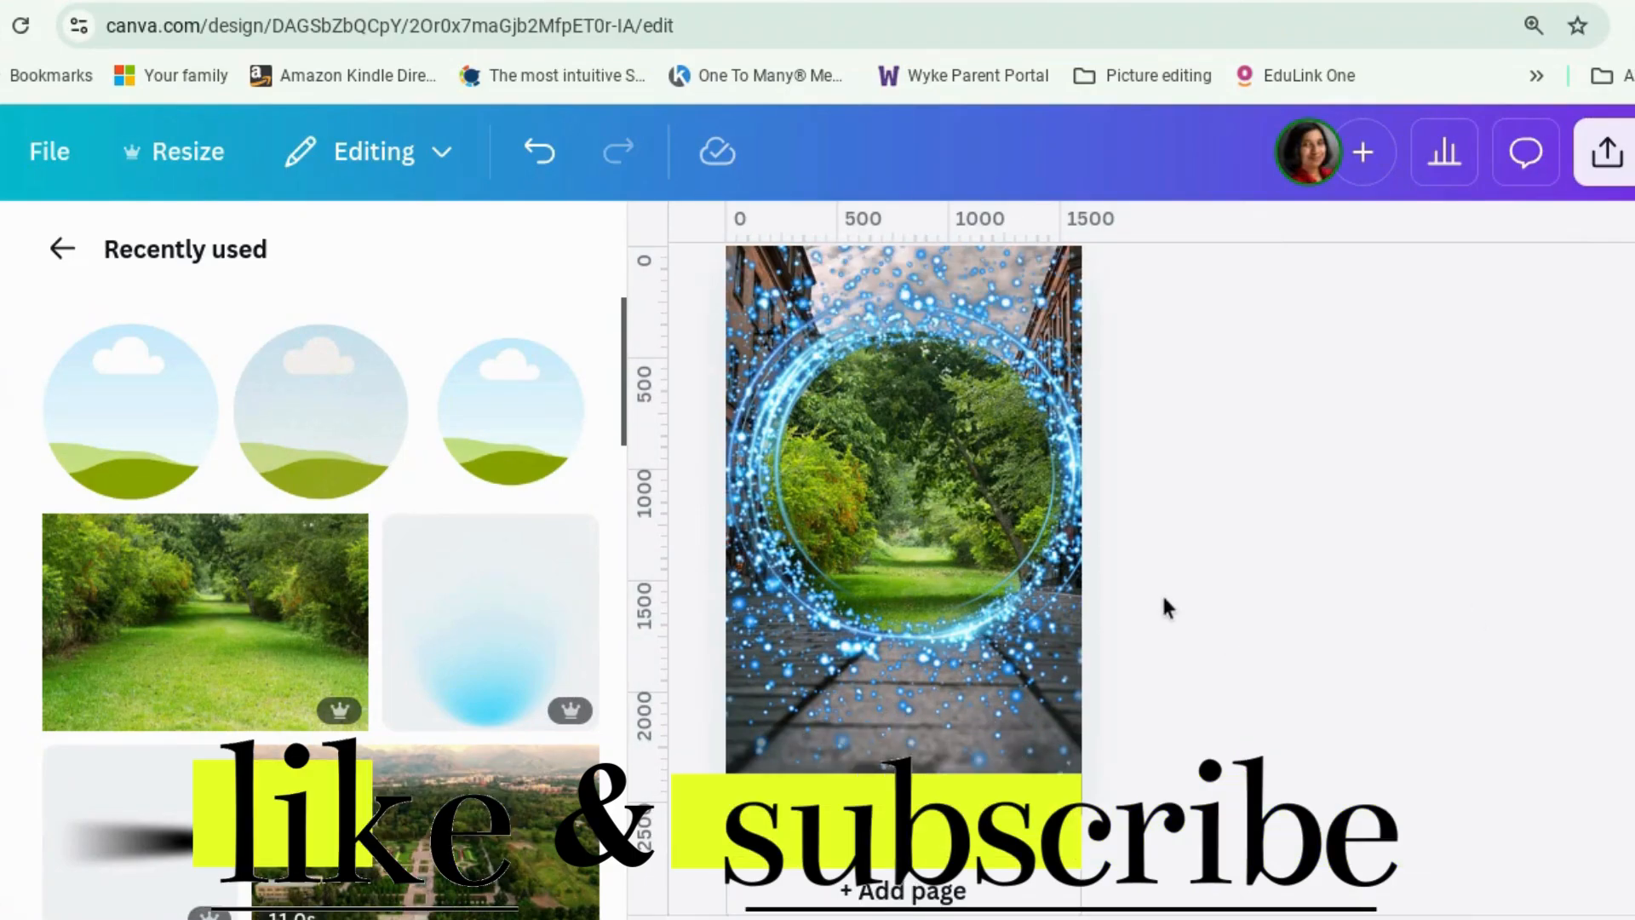
Step: Duplicate page 2 with the finished portal as page 3
scroll(1163, 593, "down", 1)
left_click(990, 848)
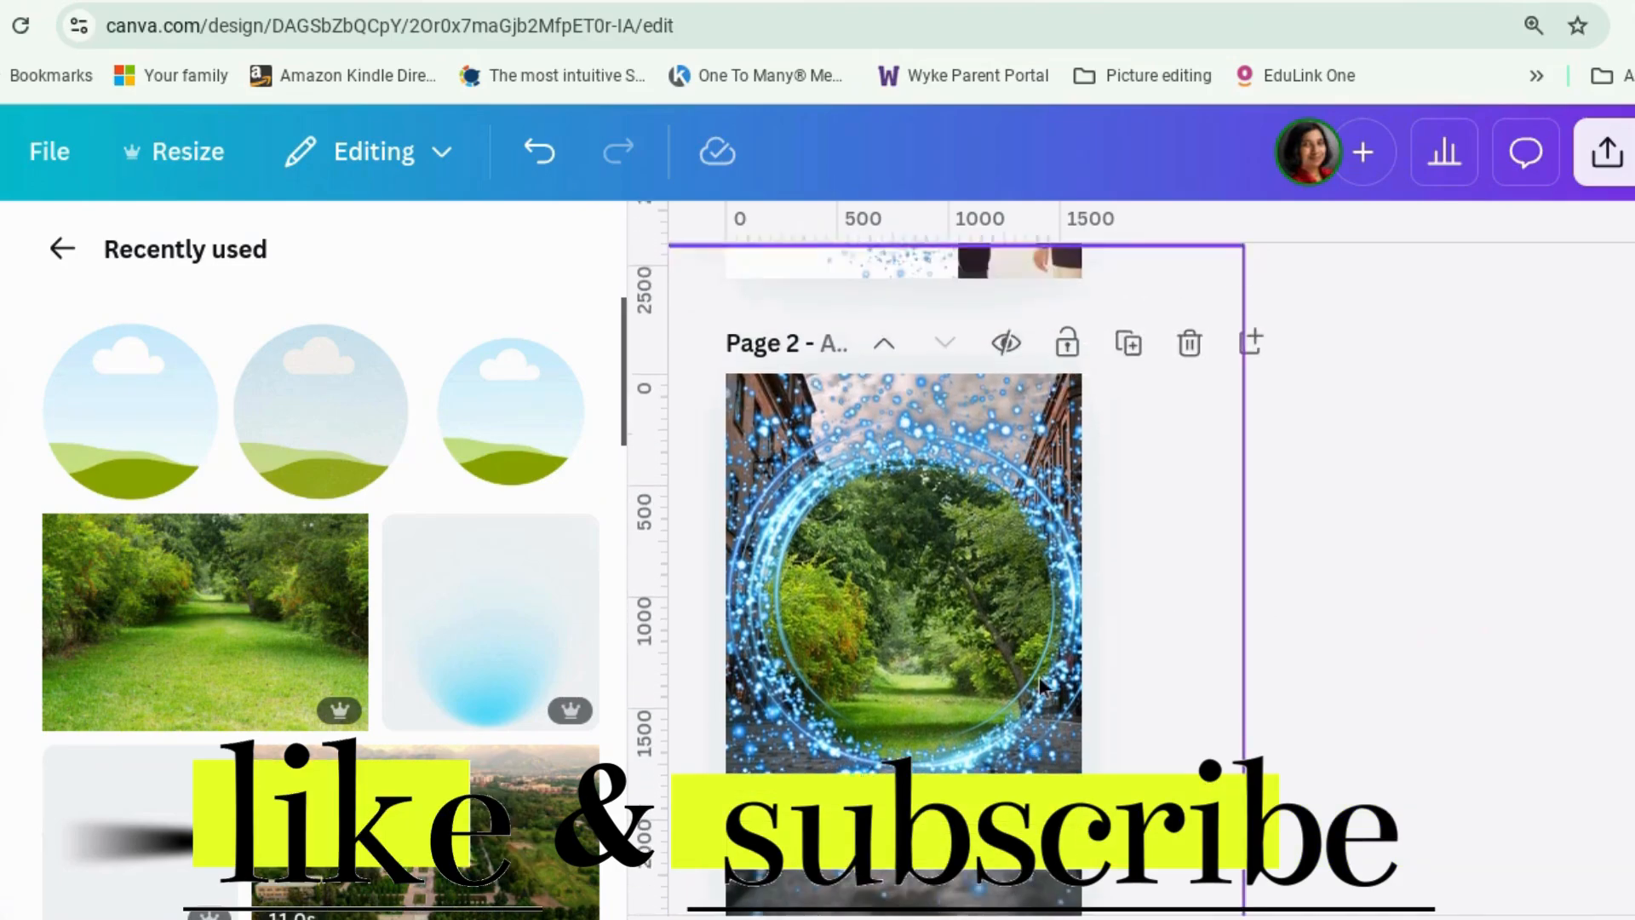
left_click(1130, 346)
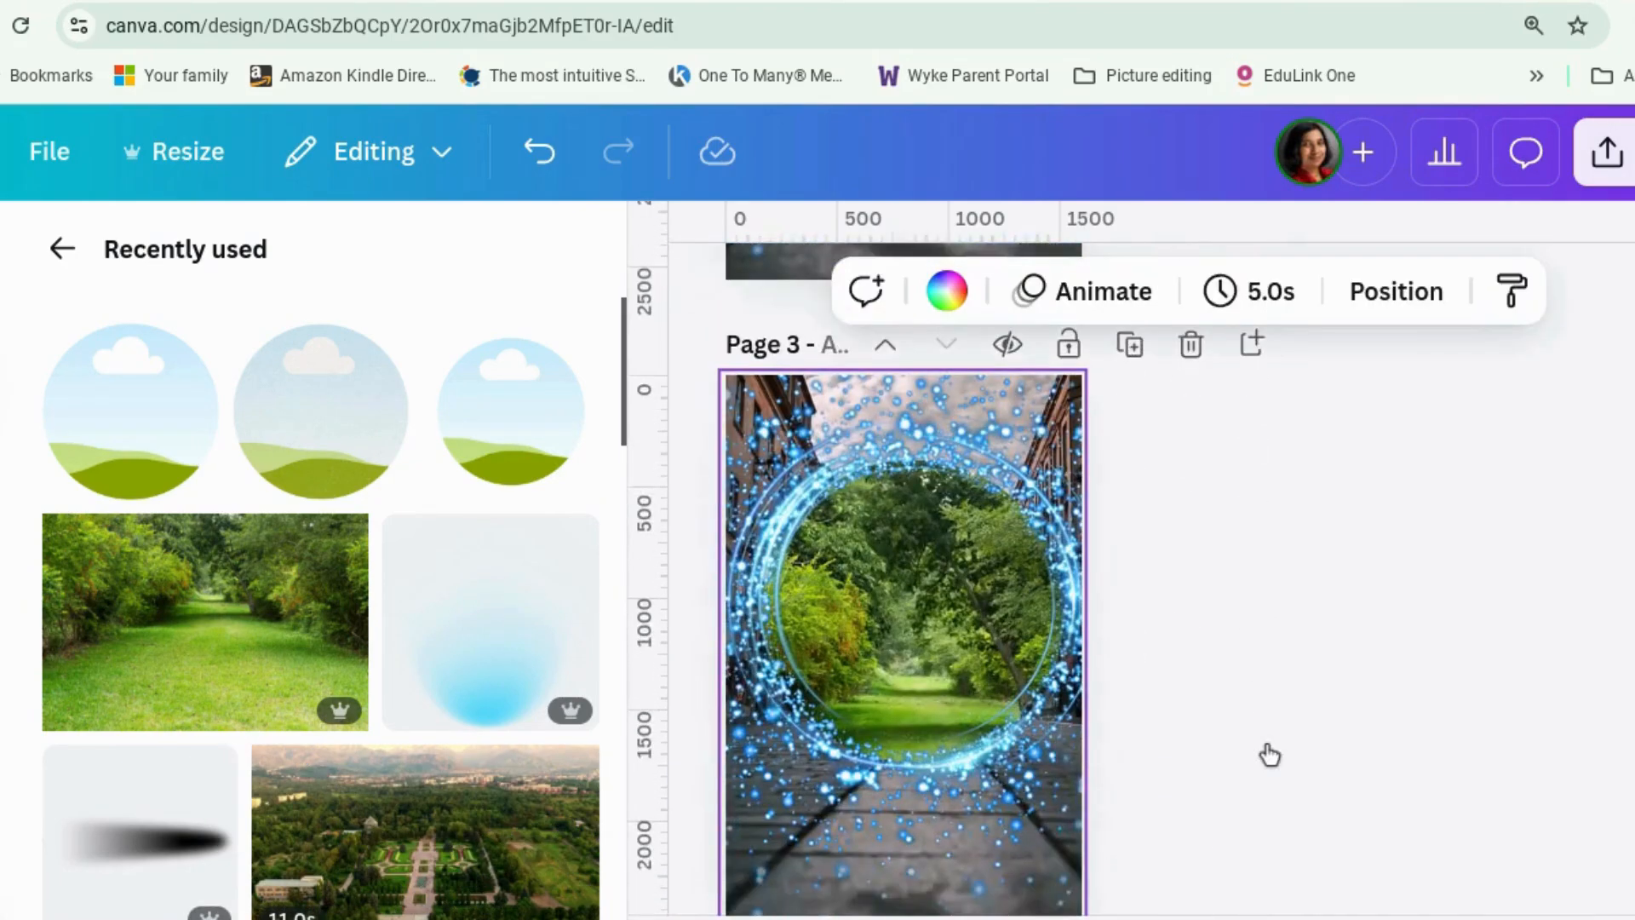
scroll(1228, 758, "down", 2)
Step: Delete the street photo layer from page 3, keeping the ring and the garden circle
left_click(966, 760)
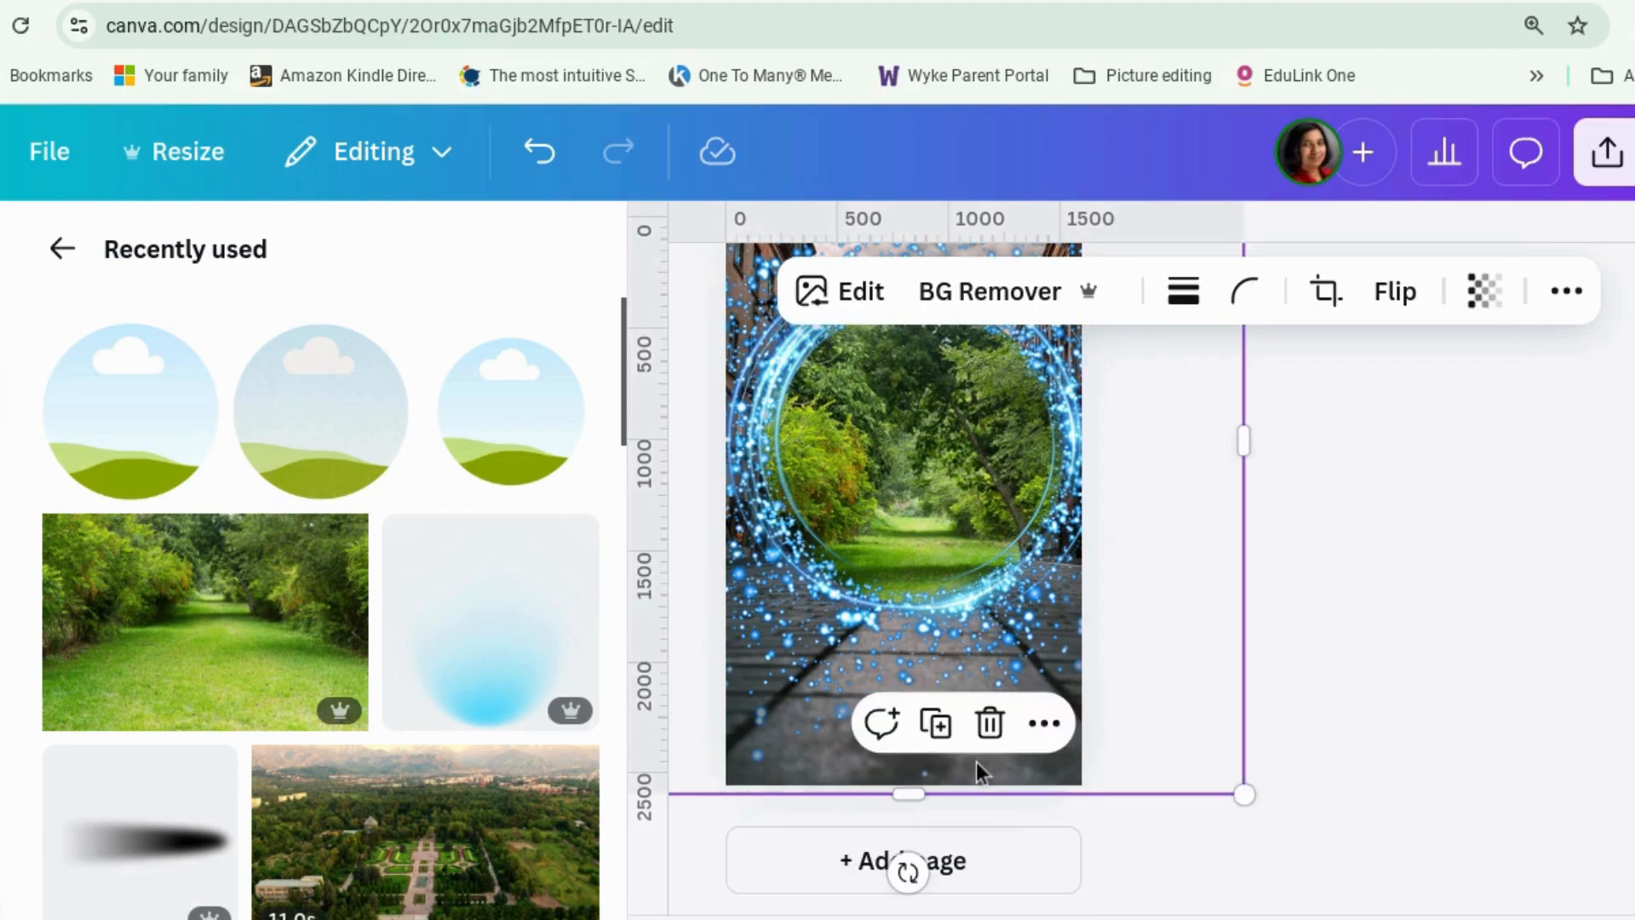
right_click(981, 756)
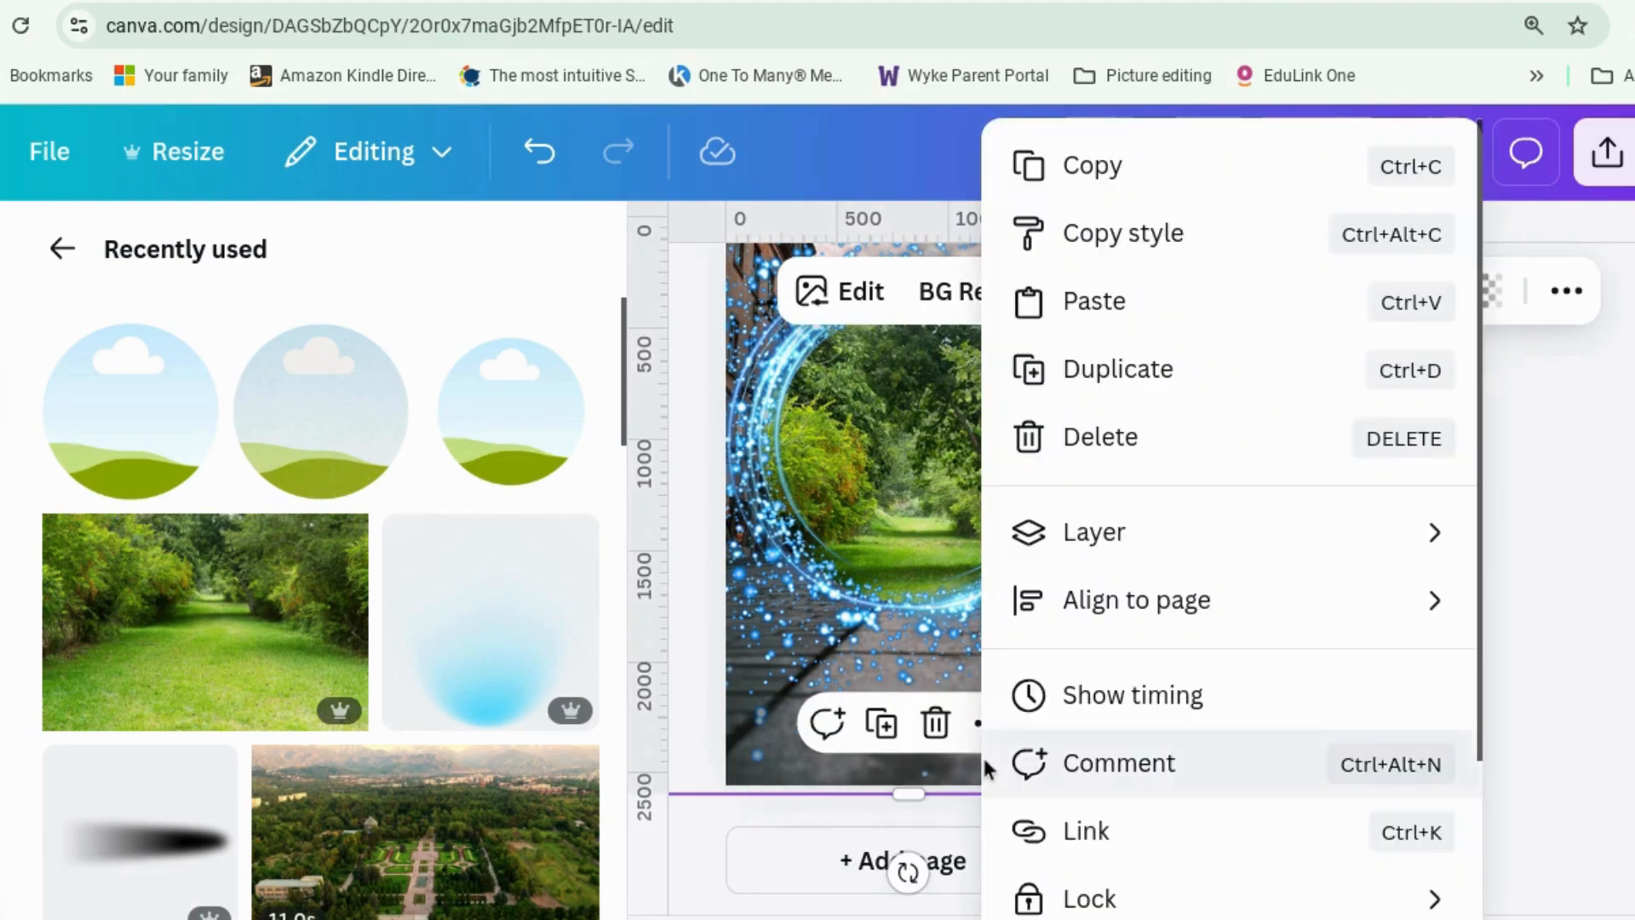
mouse_move(1113, 535)
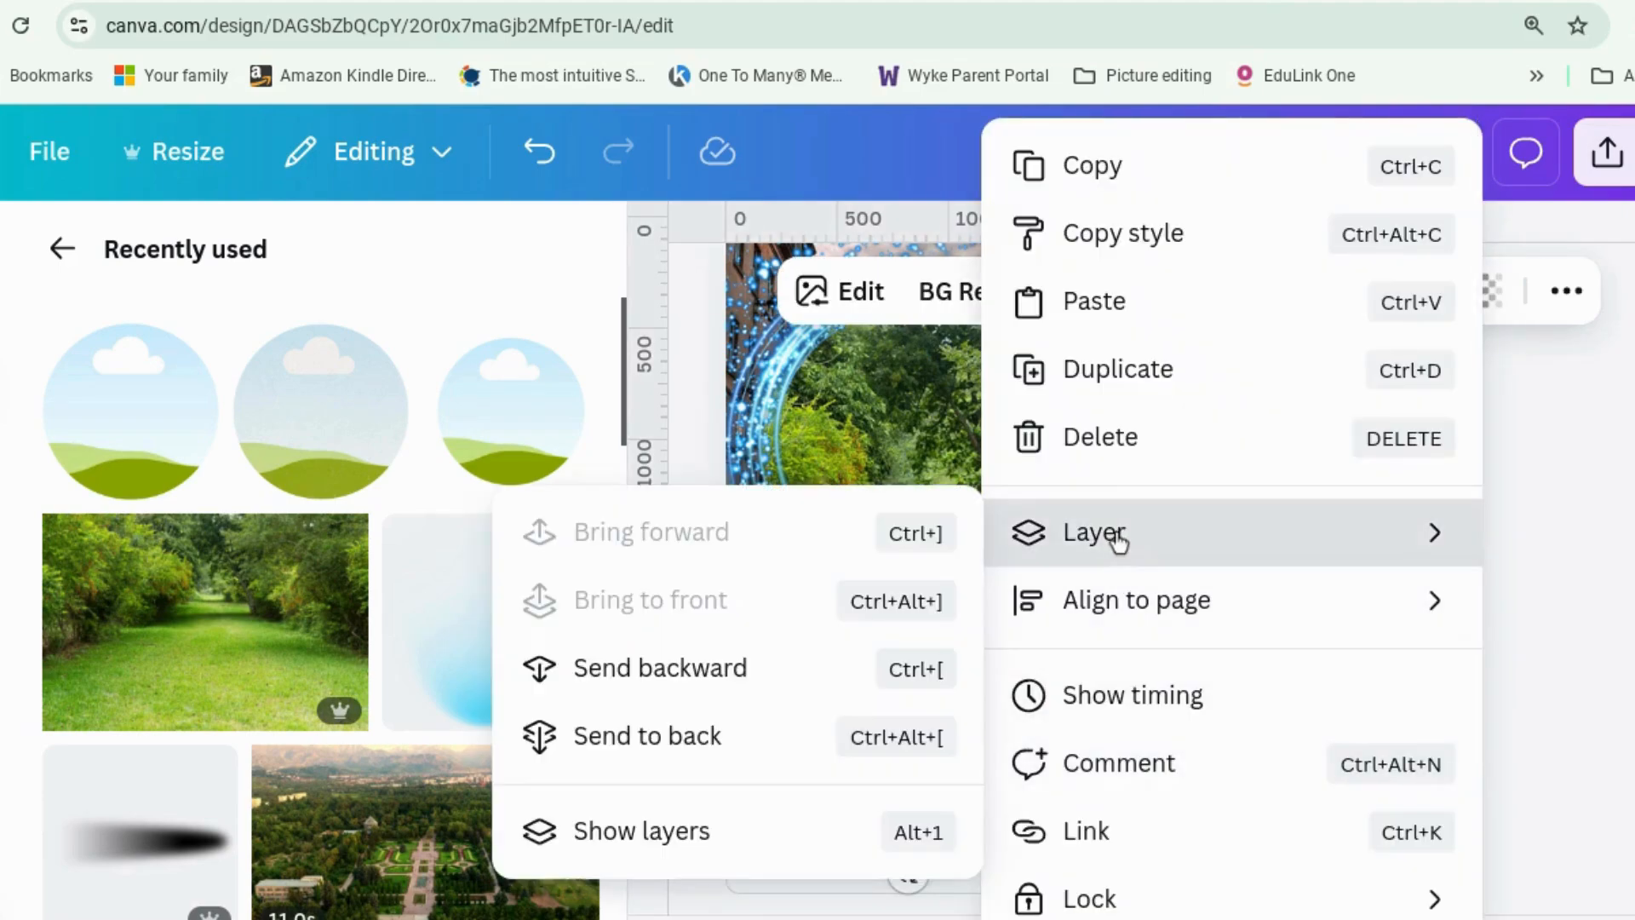
left_click(631, 831)
left_click(461, 792)
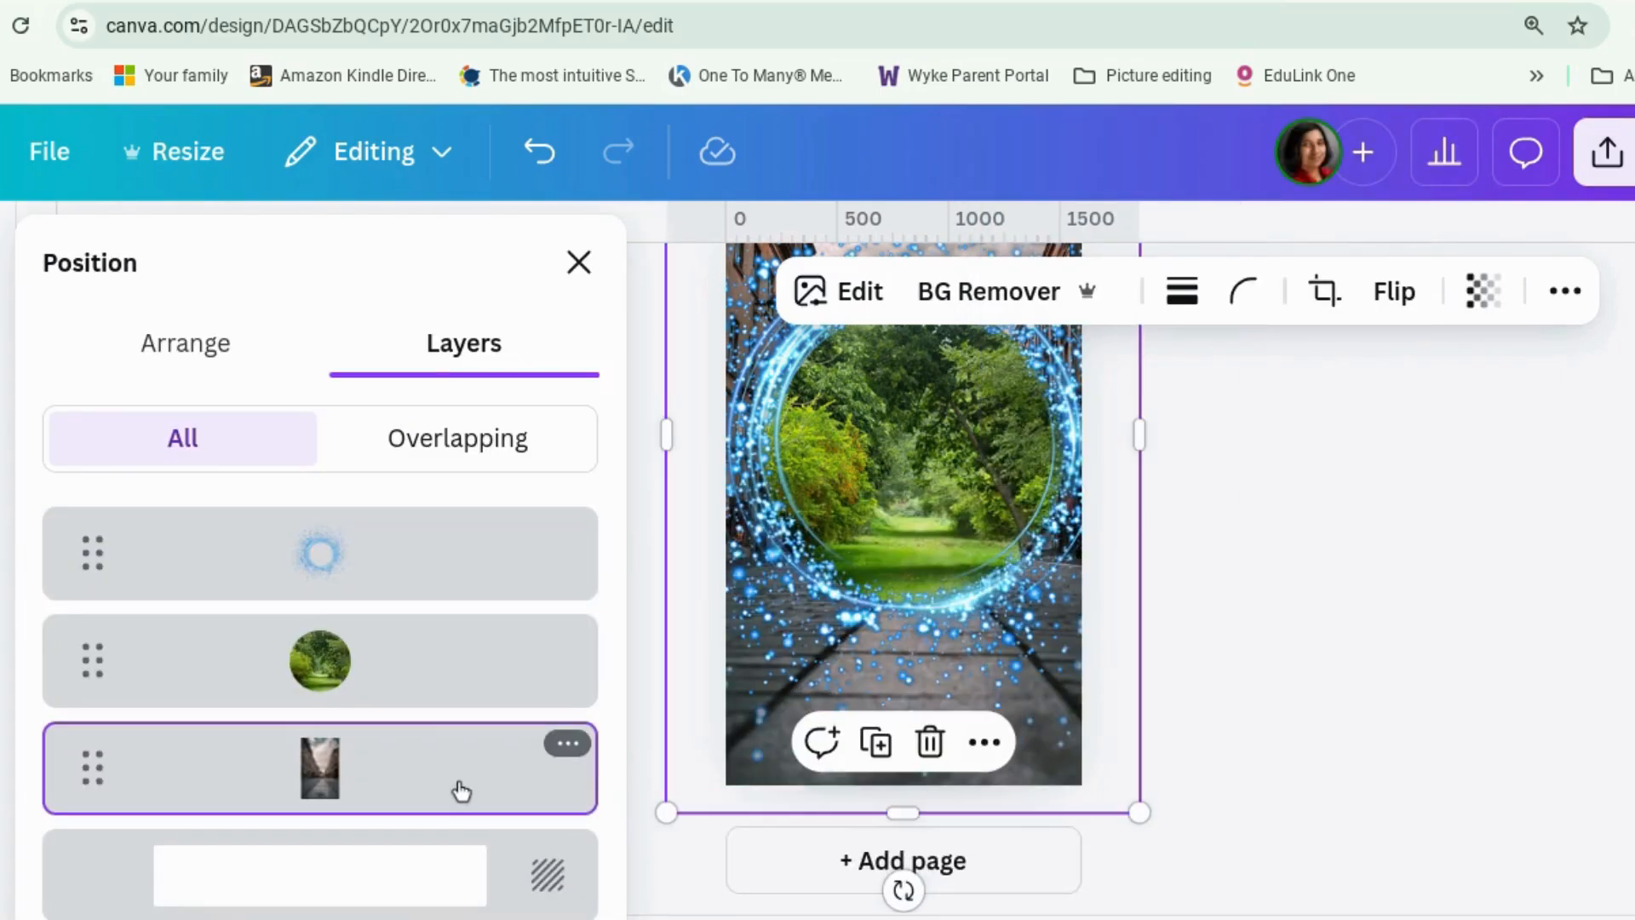
key("Delete")
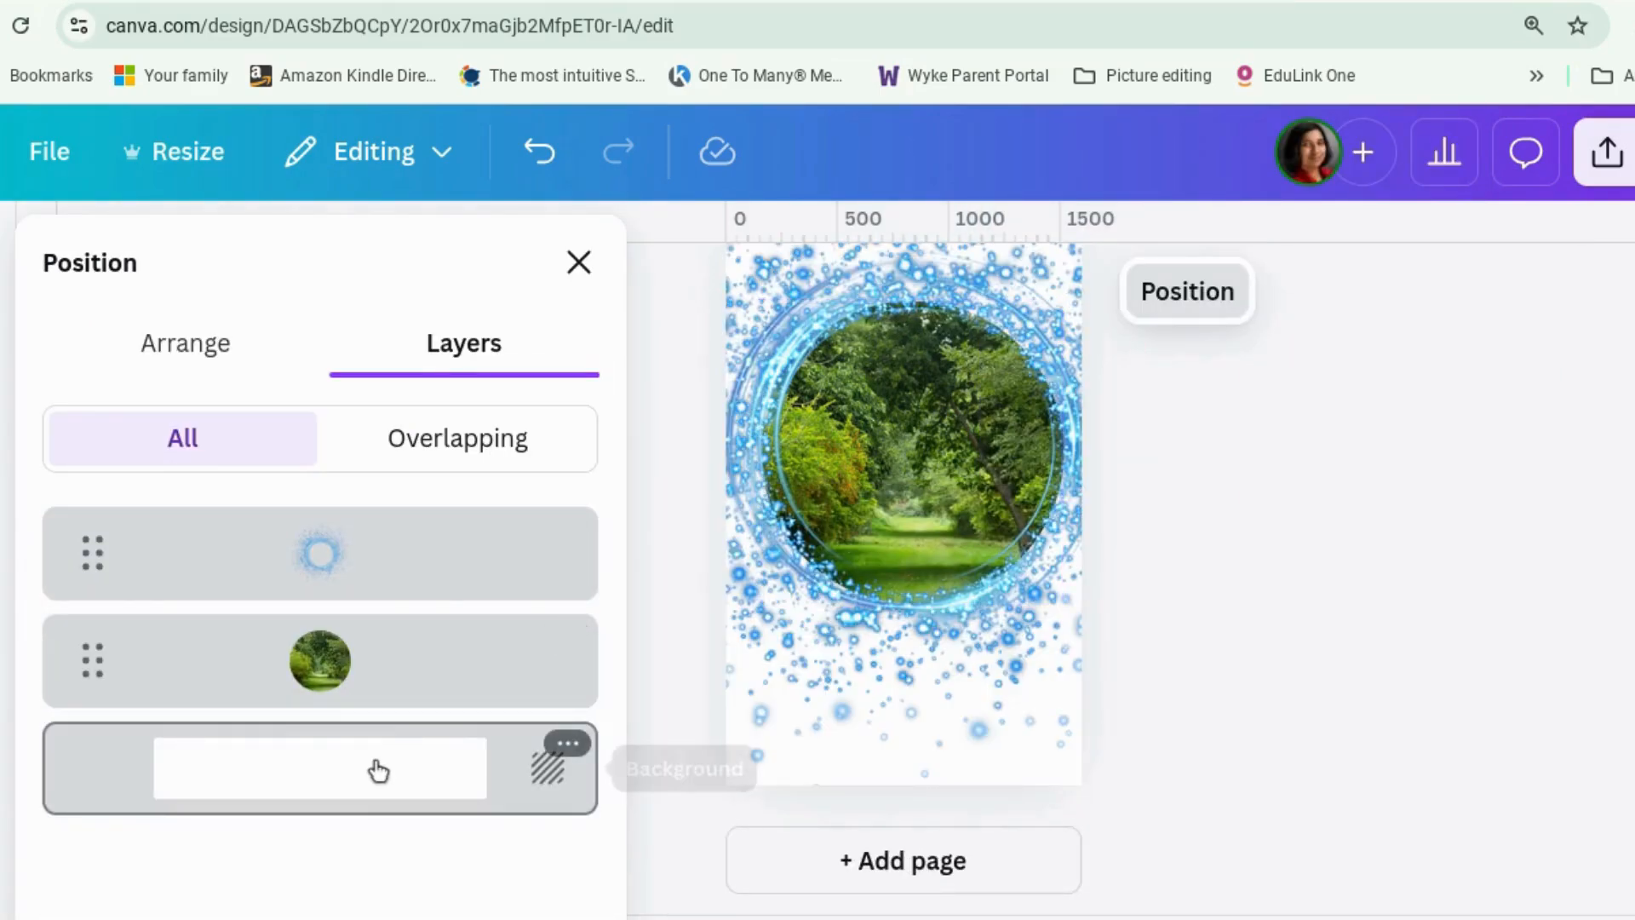
Step: Set the background colour of page 3 to black
left_click(419, 743)
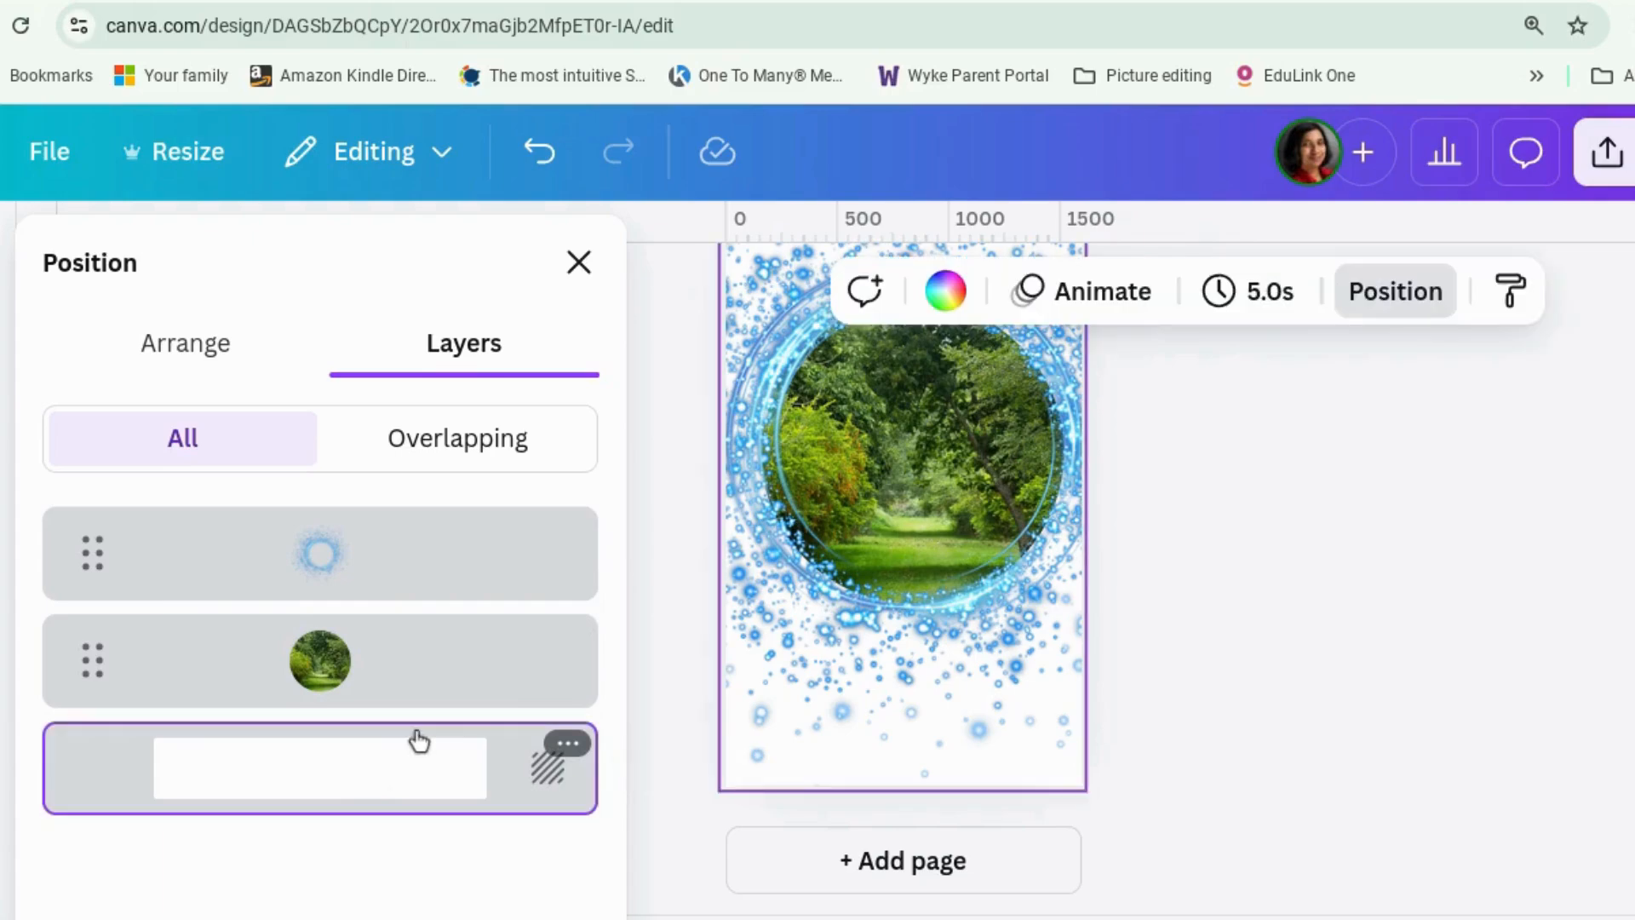
left_click(943, 291)
left_click(83, 757)
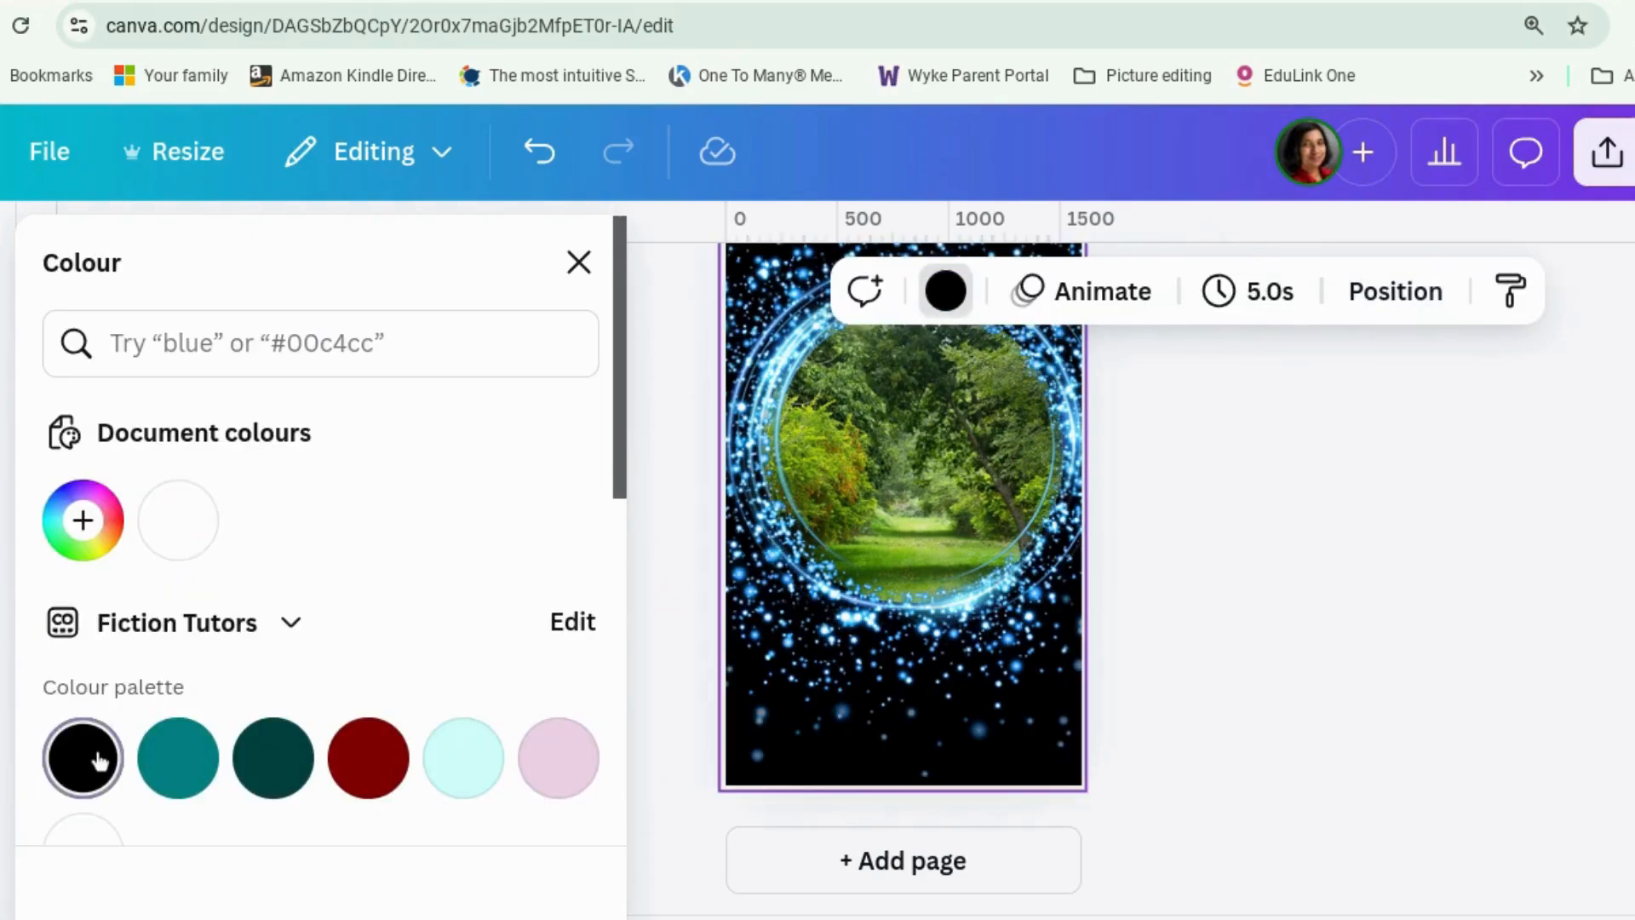
left_click(1221, 660)
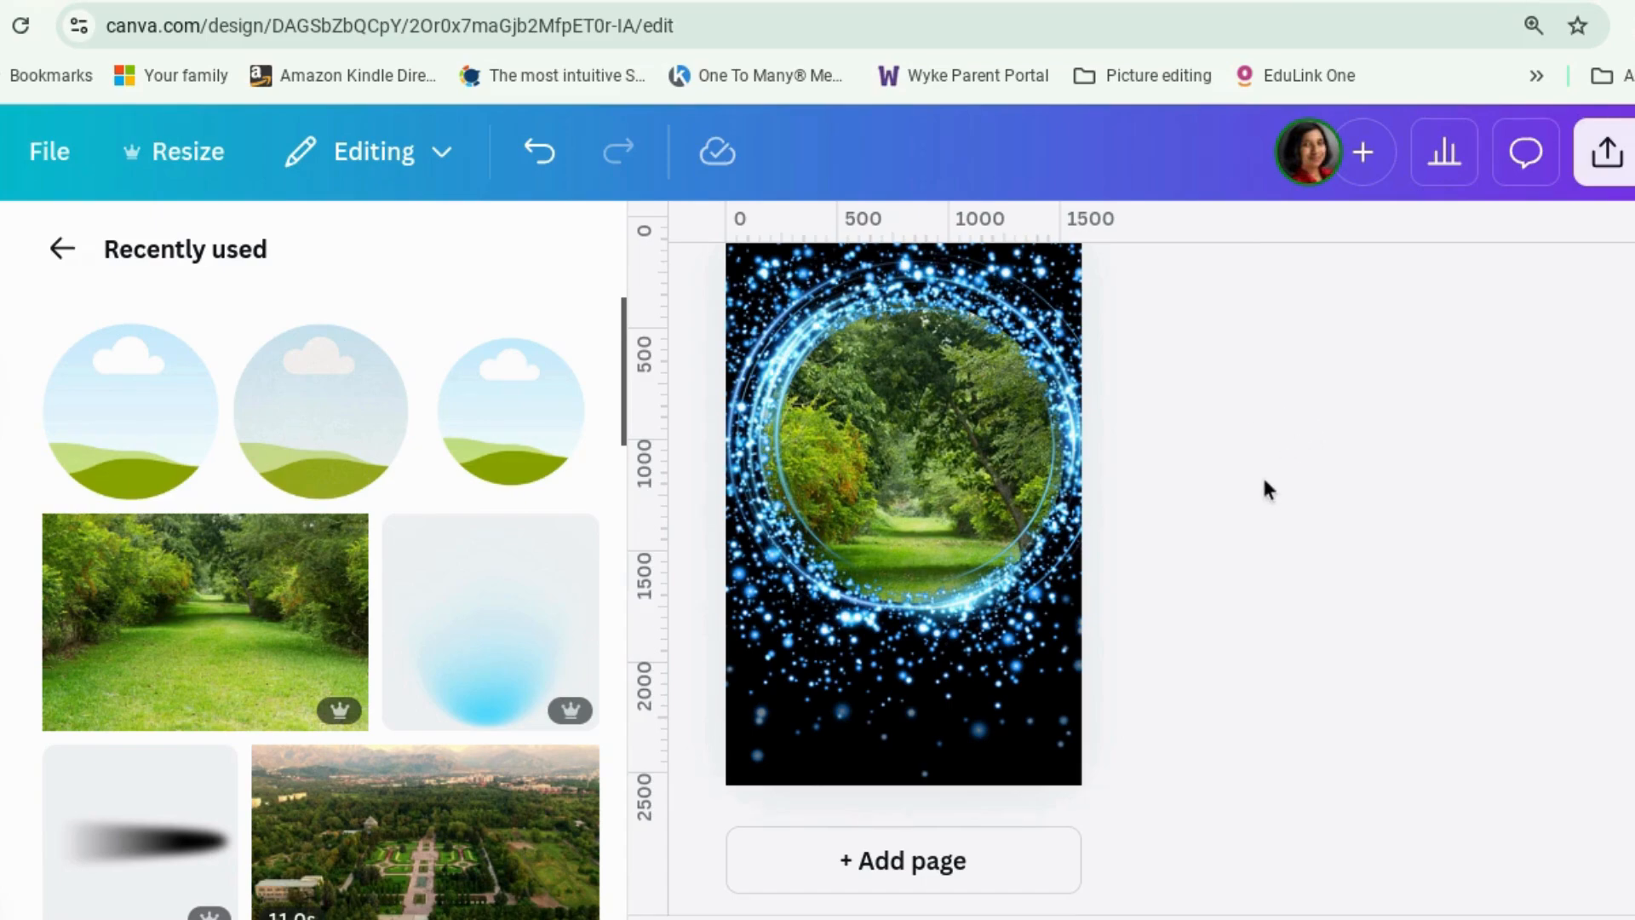
Step: Try detaching the garden photo from the circular frame on page 3, and undo the detachment
left_click(938, 412)
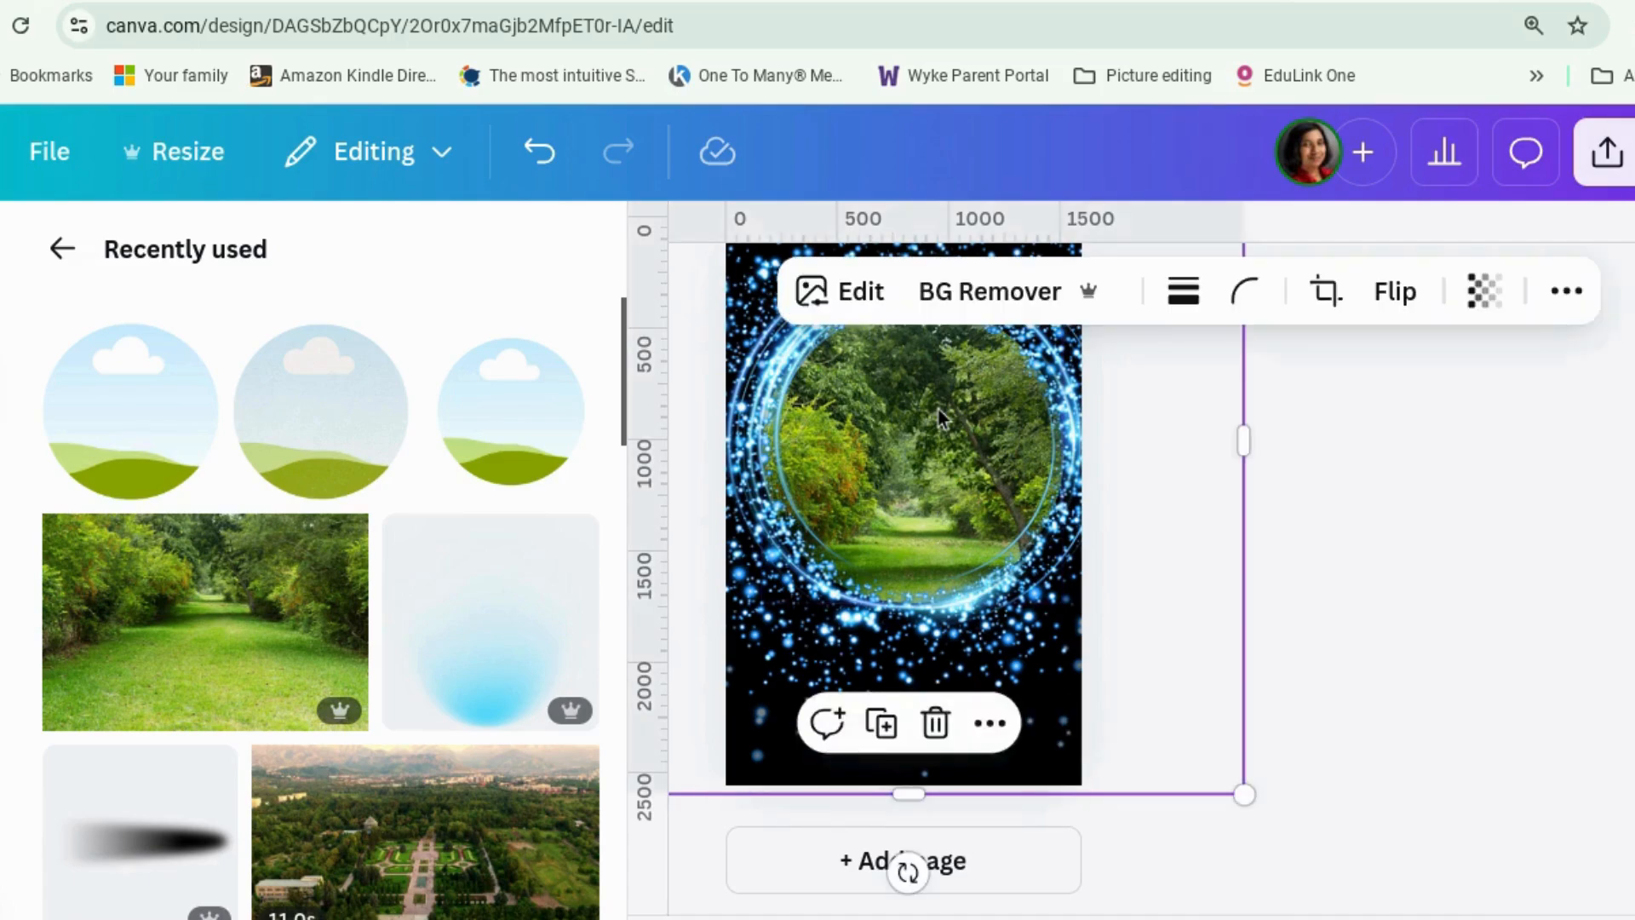
right_click(932, 406)
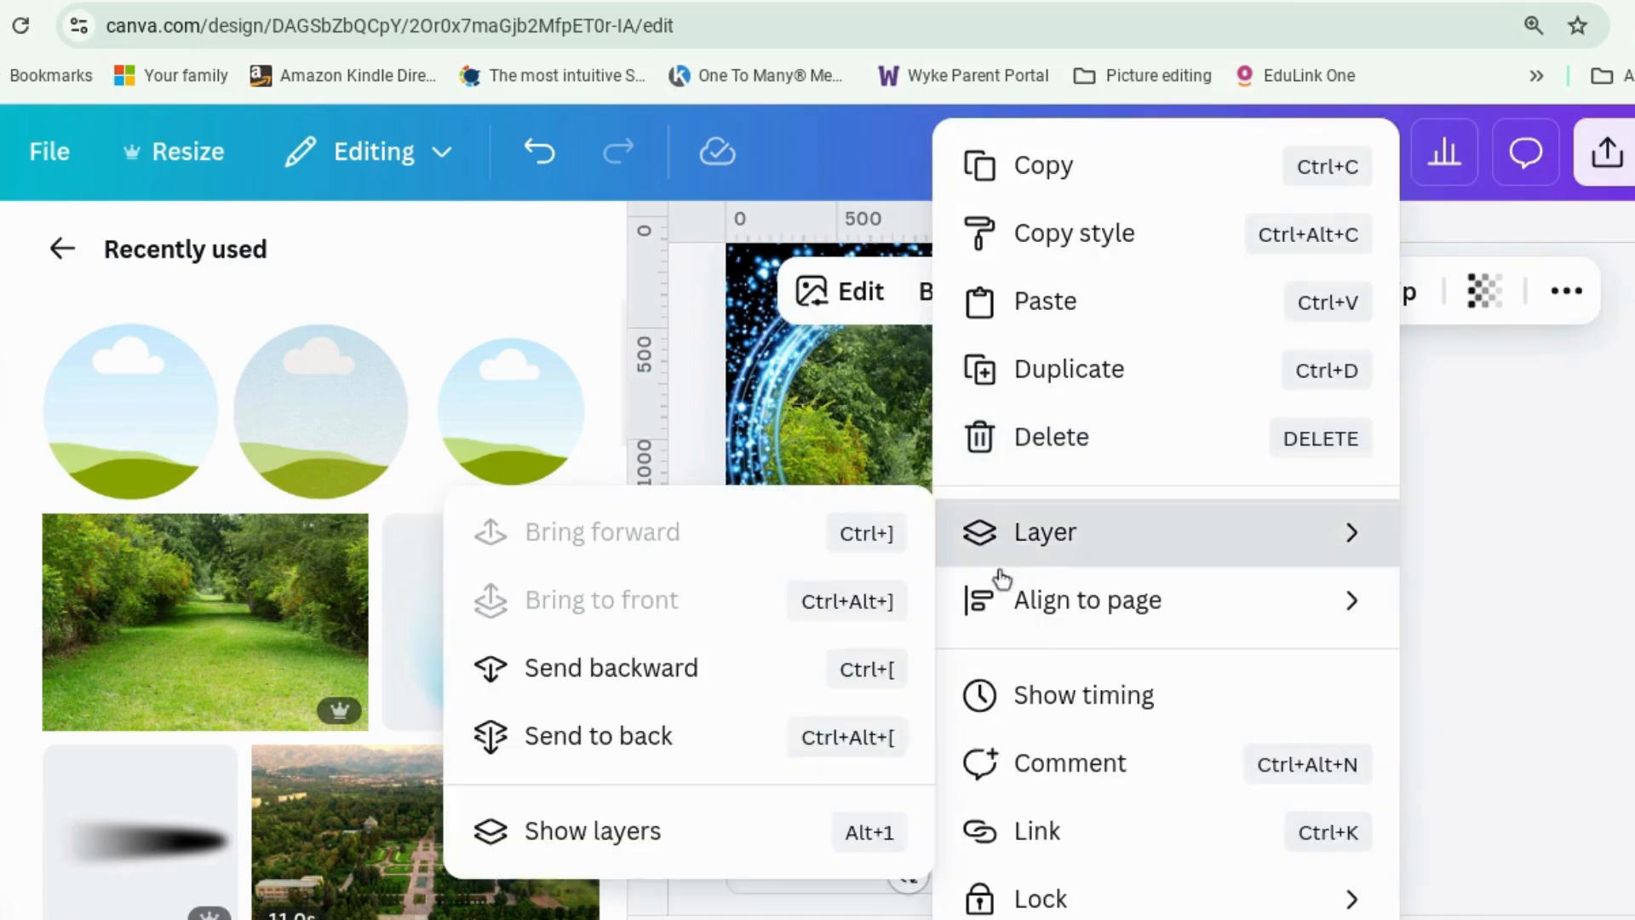
mouse_move(988, 549)
left_click(628, 832)
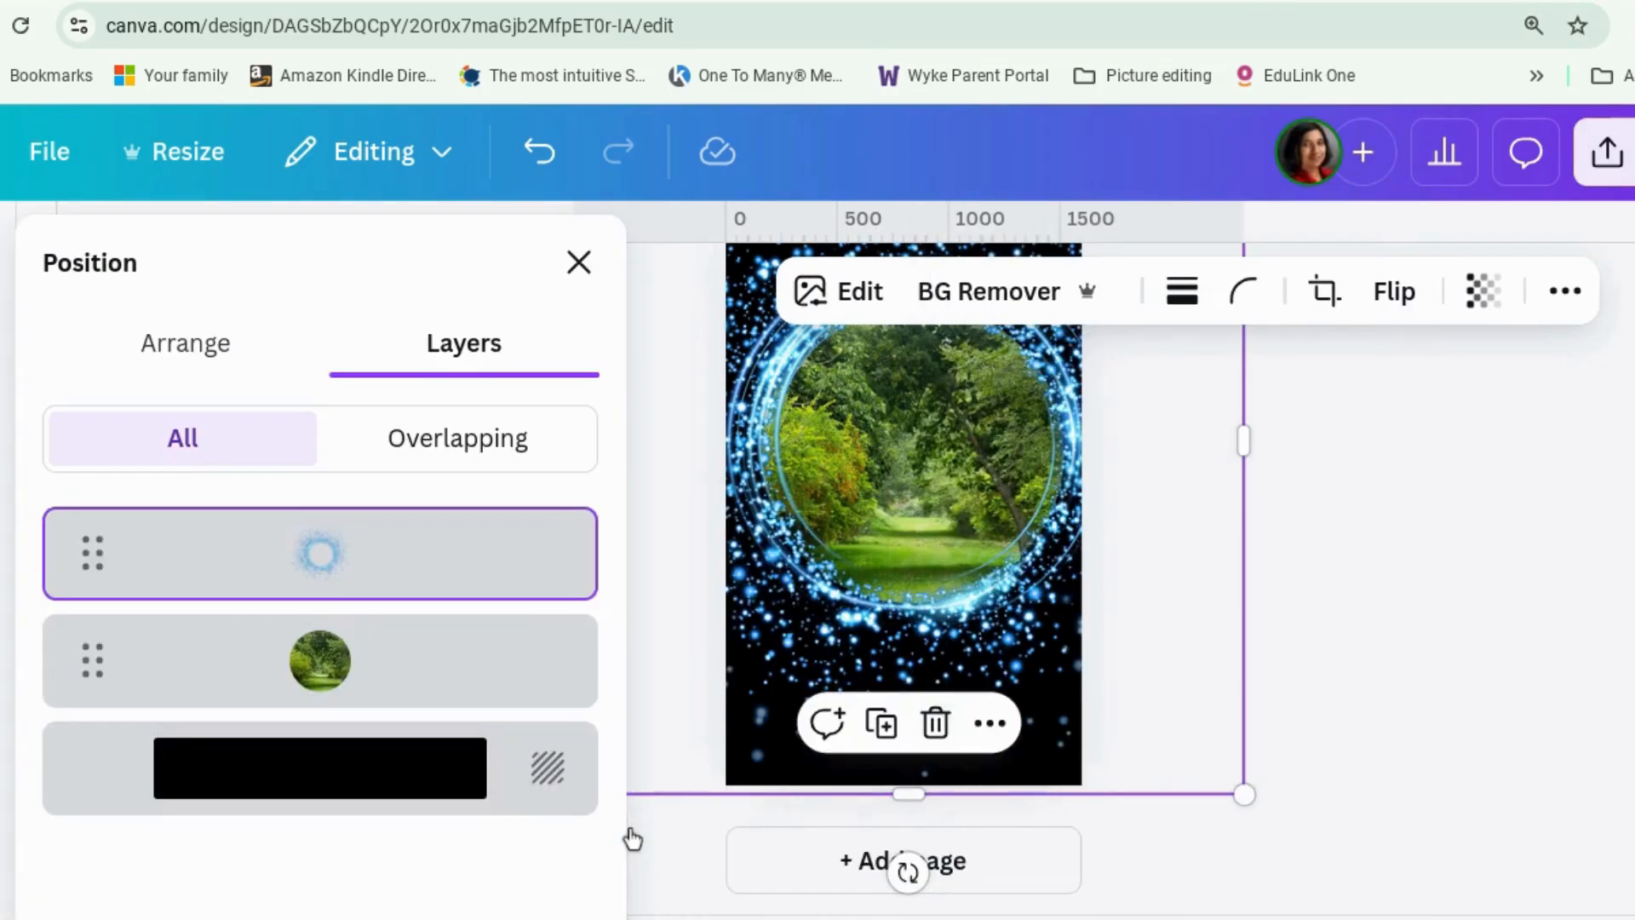
left_click(483, 675)
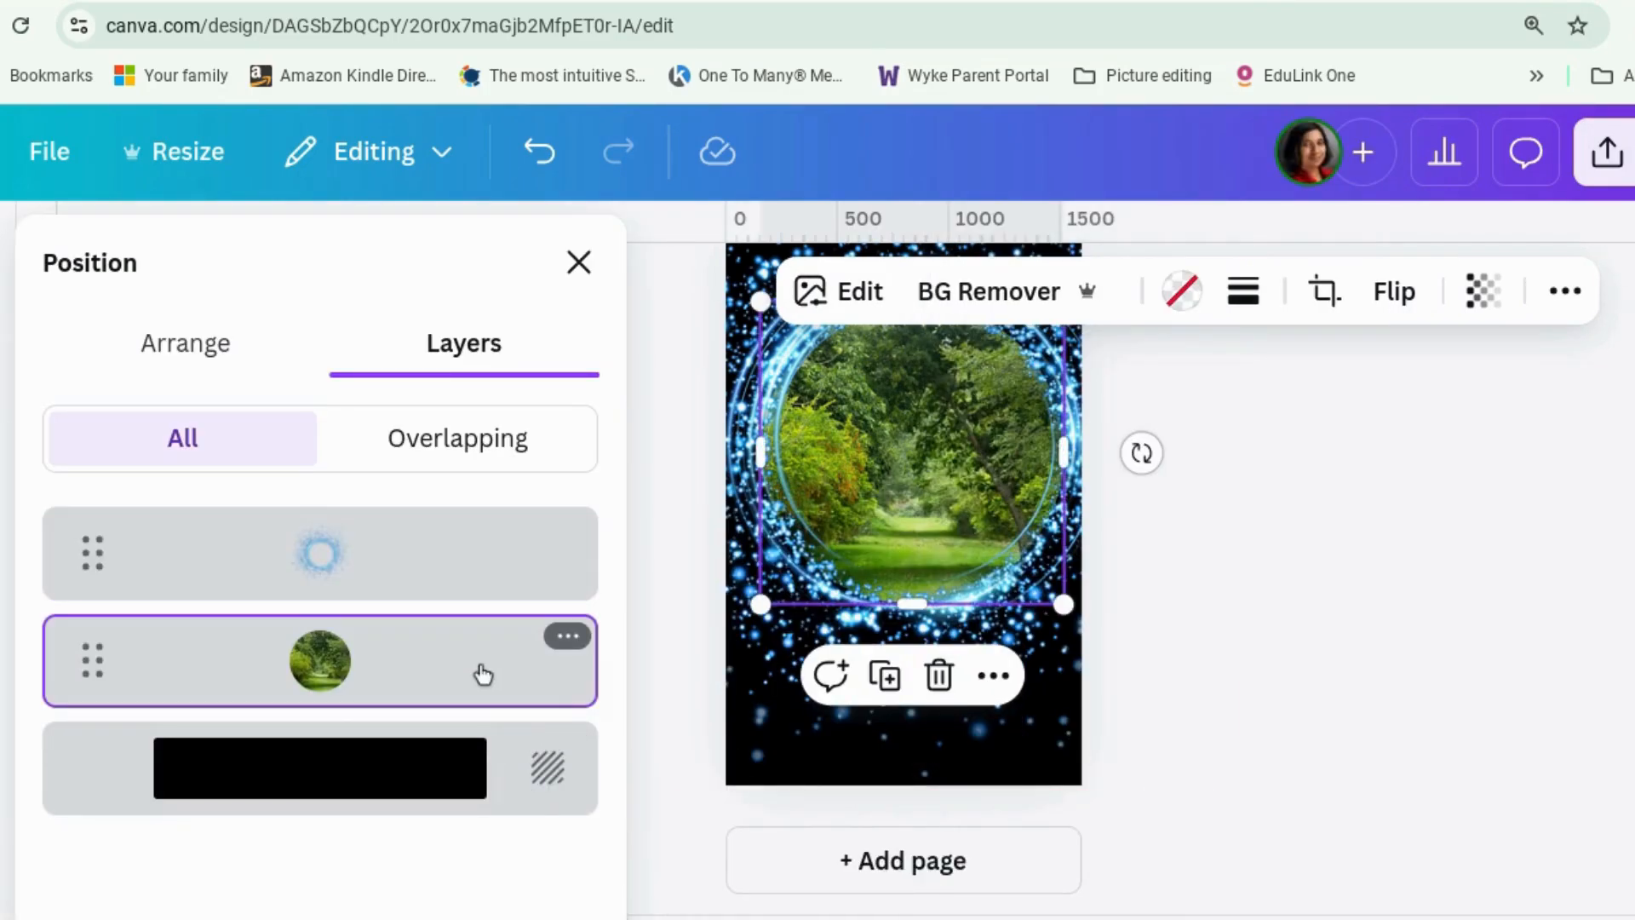
right_click(481, 674)
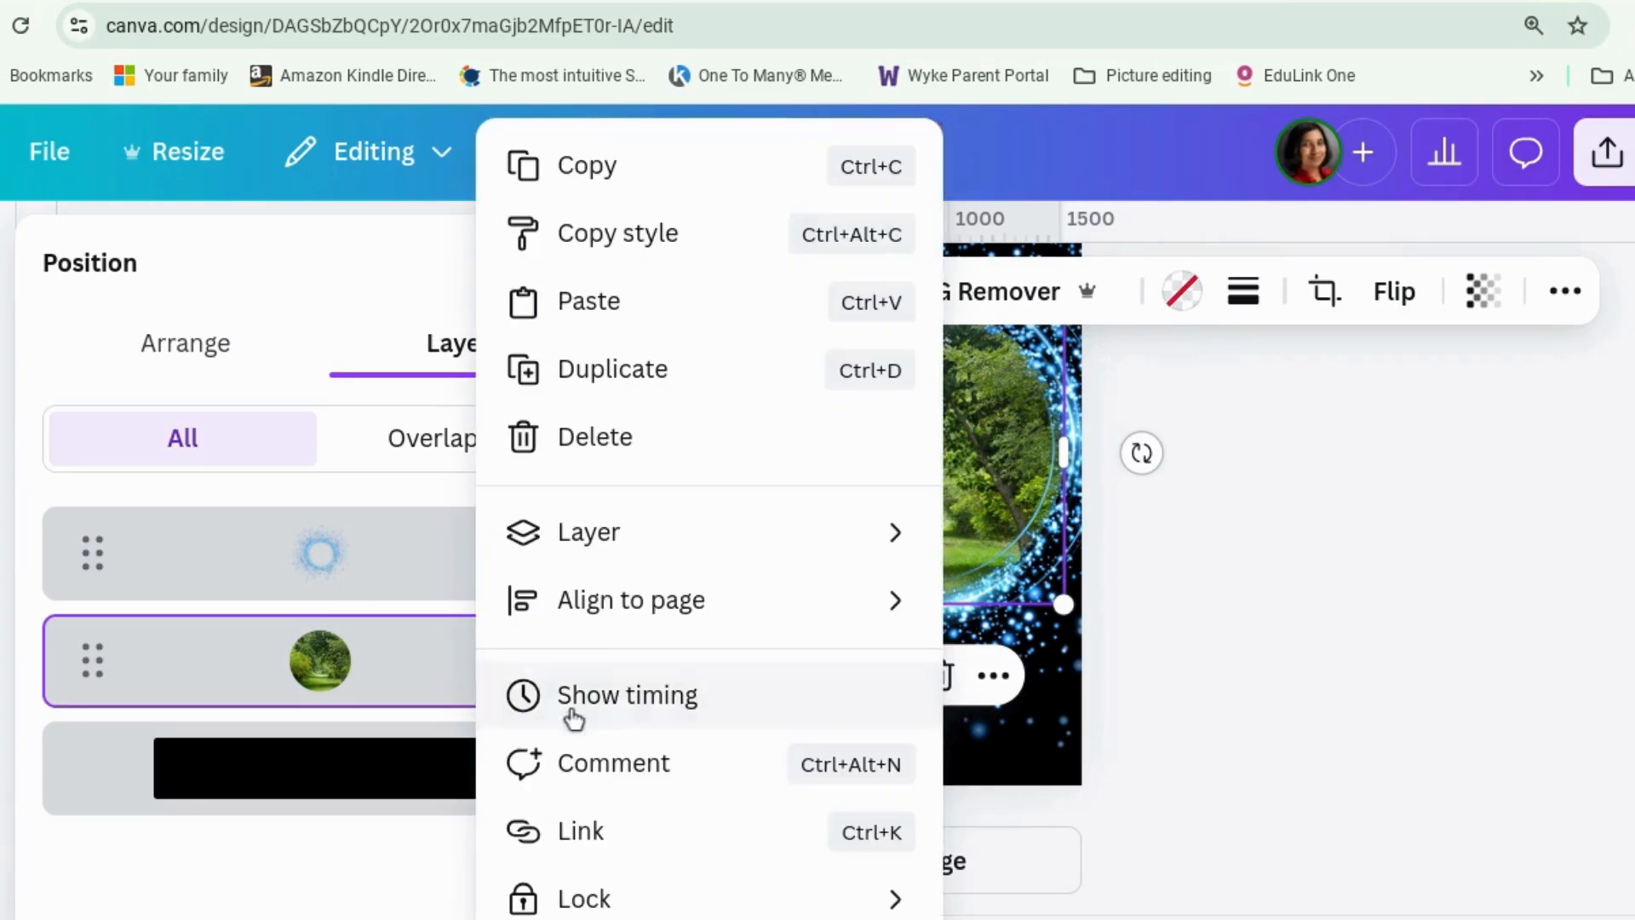
scroll(627, 810, "down", 3)
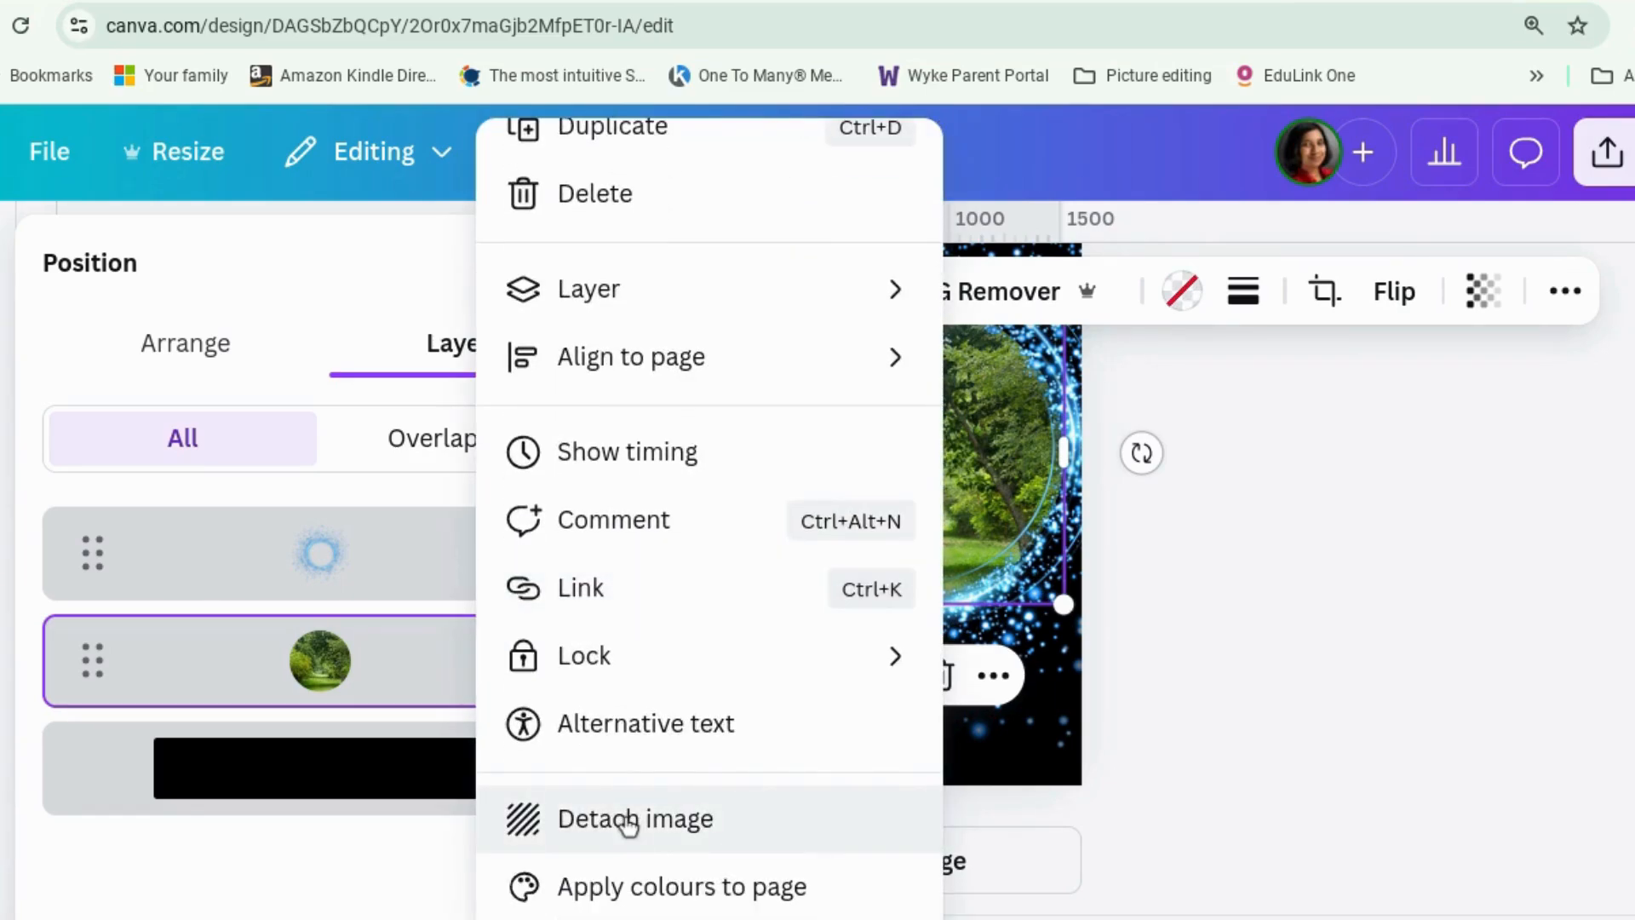
left_click(628, 821)
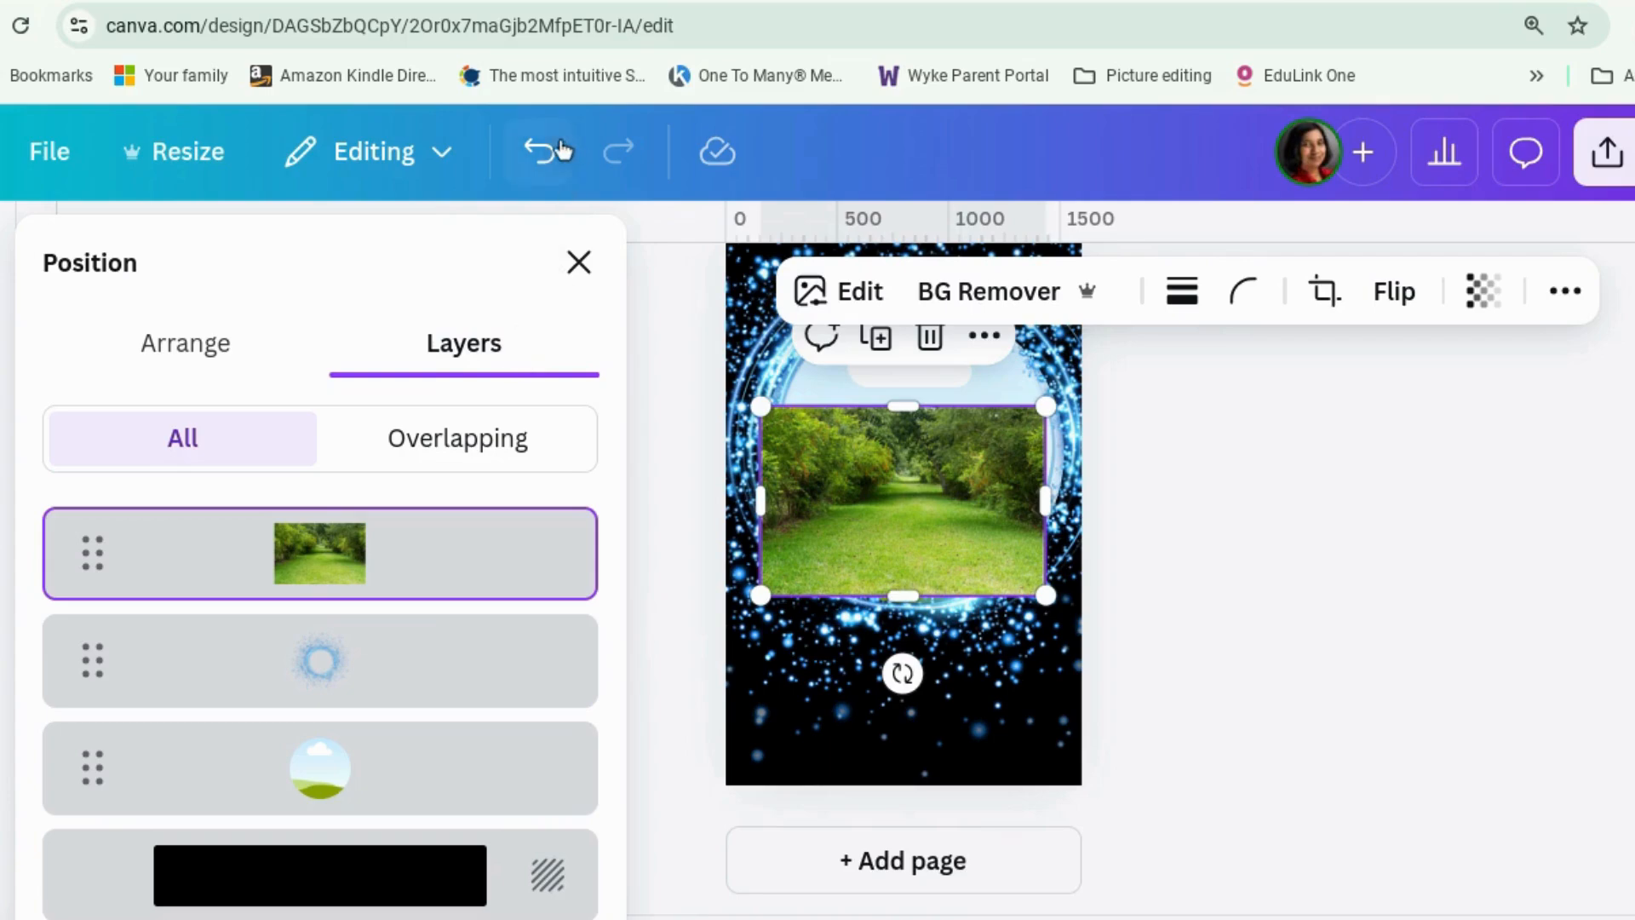
left_click(538, 154)
left_click(1524, 615)
Step: Reposition the woman's photo on page 1 so that her whole figure lies within the page
scroll(1470, 596, "up", 8)
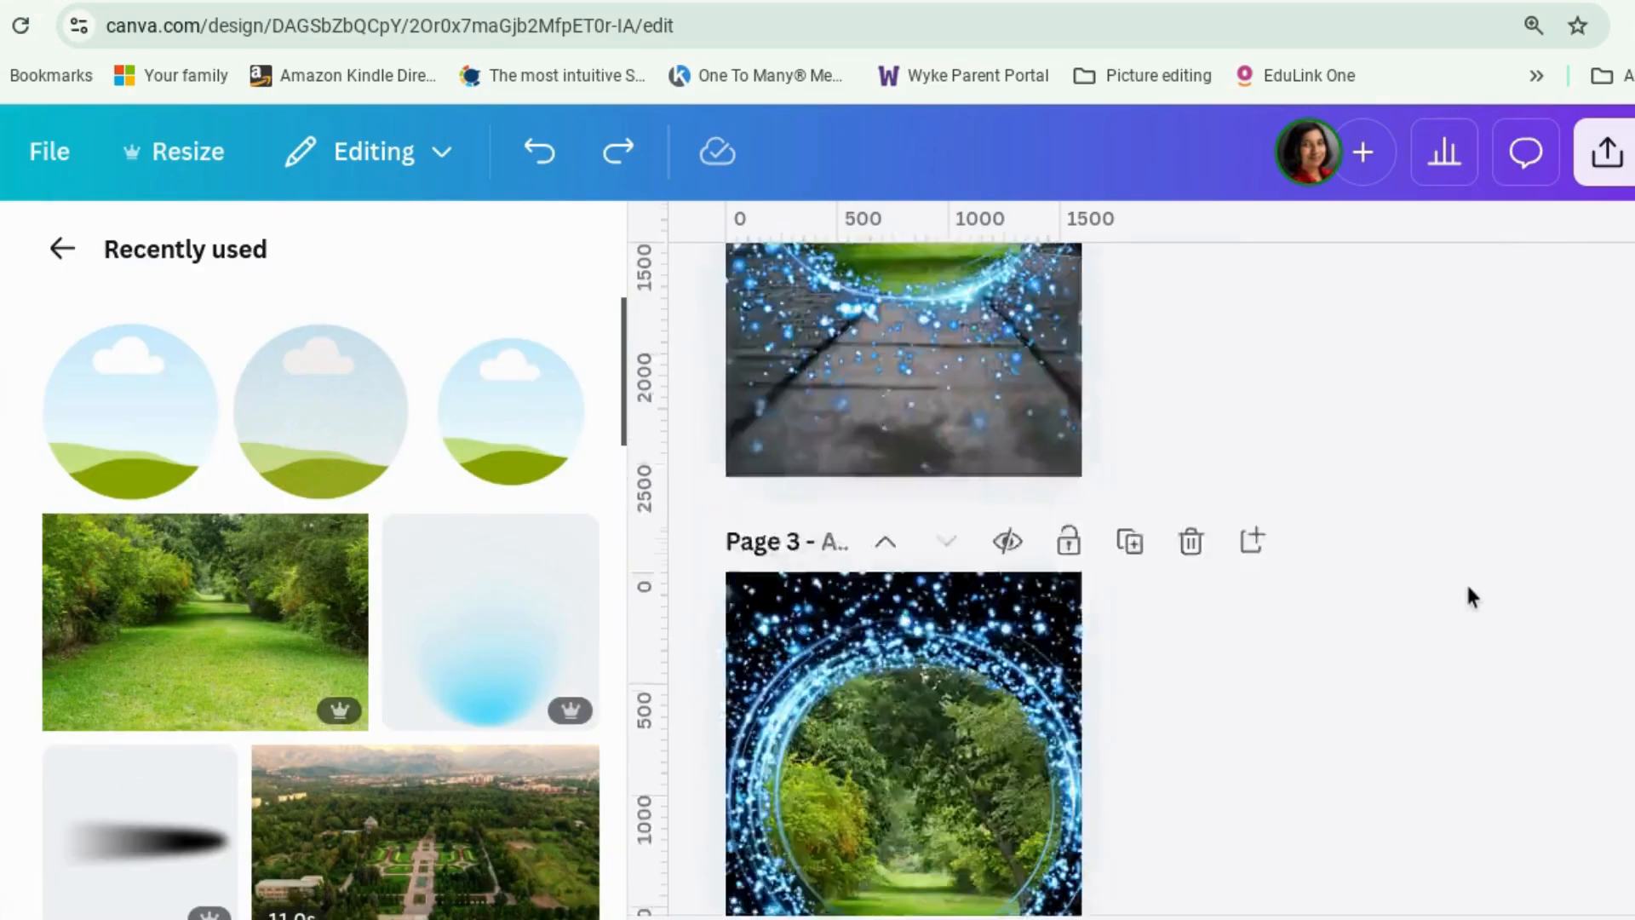
scroll(1471, 596, "down", 2)
scroll(1470, 597, "up", 2)
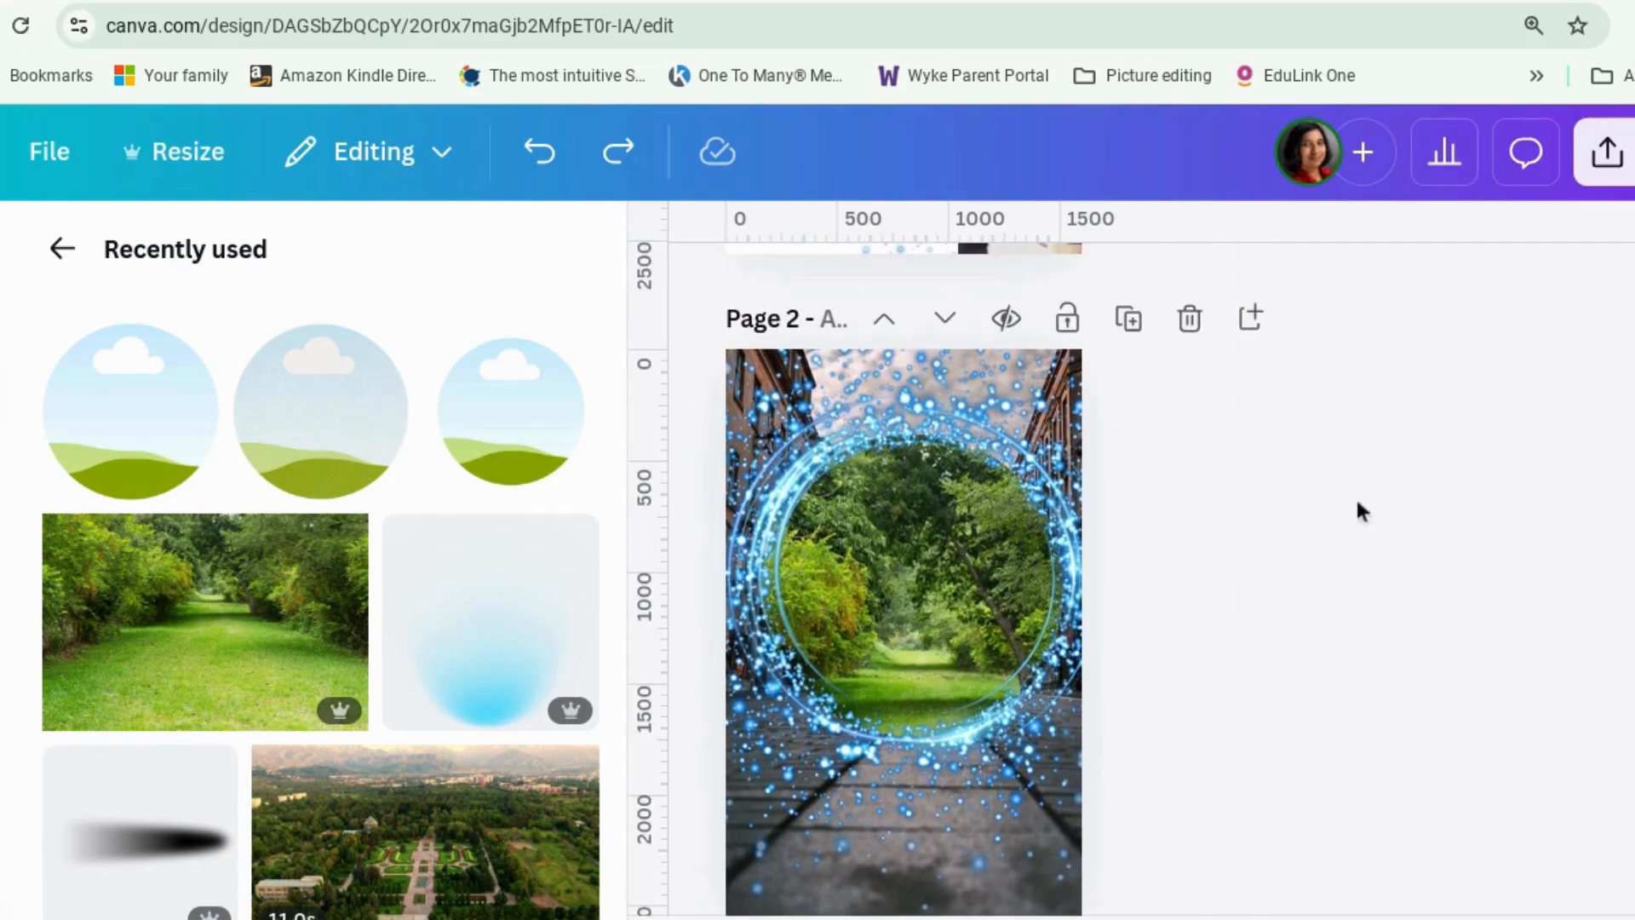
scroll(1362, 511, "up", 5)
left_click_drag(1074, 585, 910, 377)
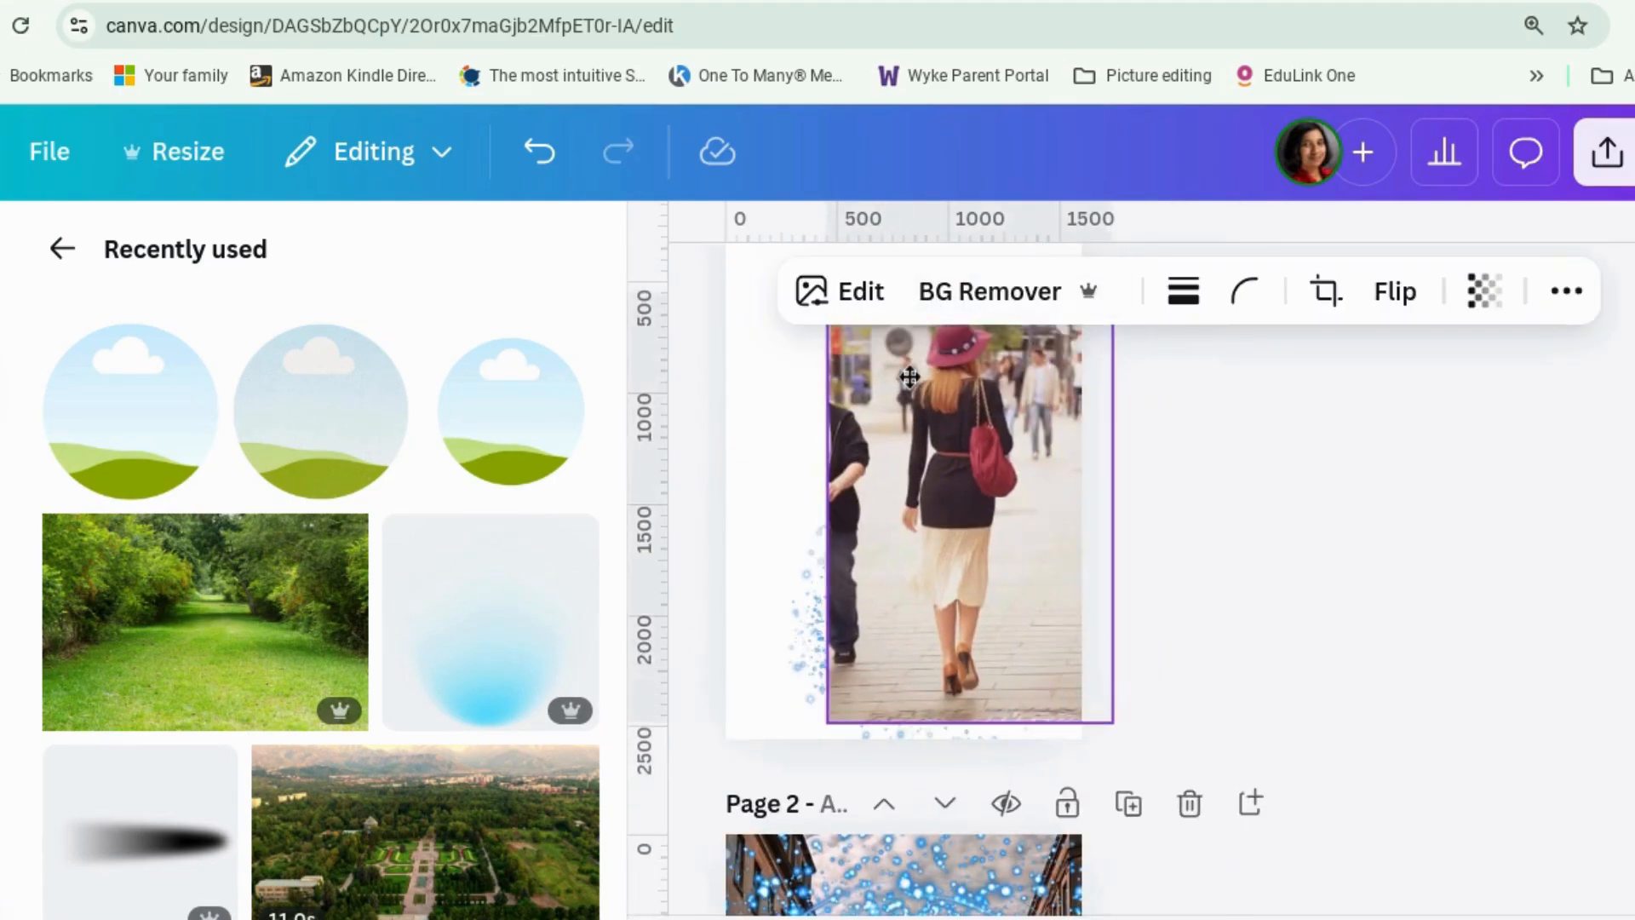
Step: Remove the background from the woman's photo on page 1 and crop both sides so that only the woman remains
left_click(981, 290)
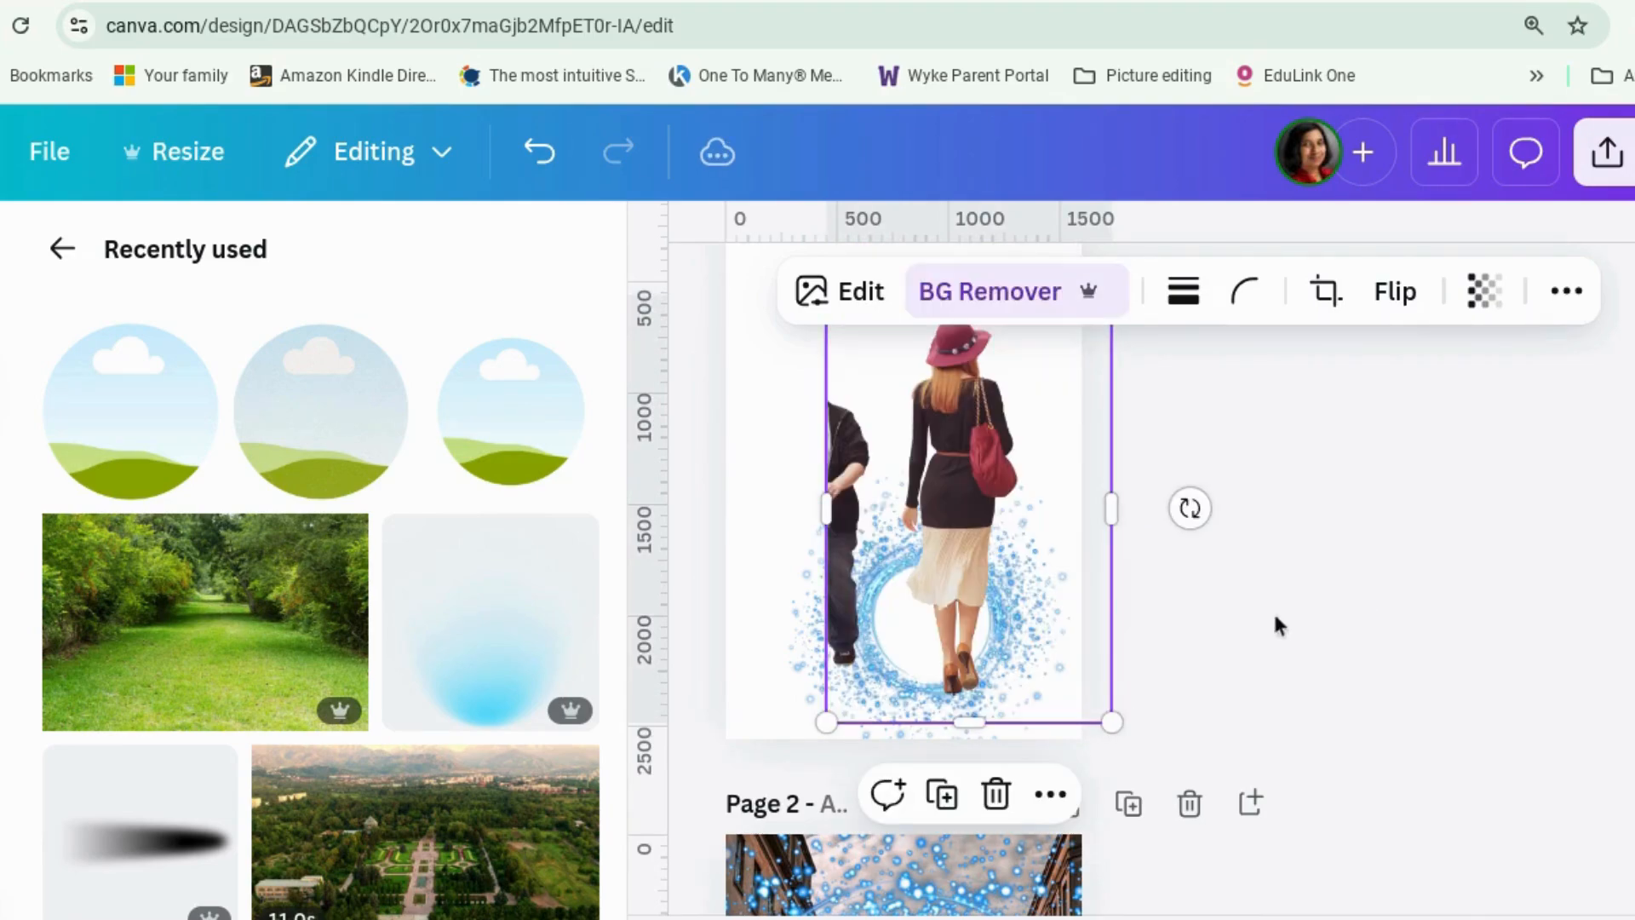
mouse_move(878, 522)
left_mouse_down()
mouse_move(906, 511)
mouse_move(885, 511)
left_mouse_up()
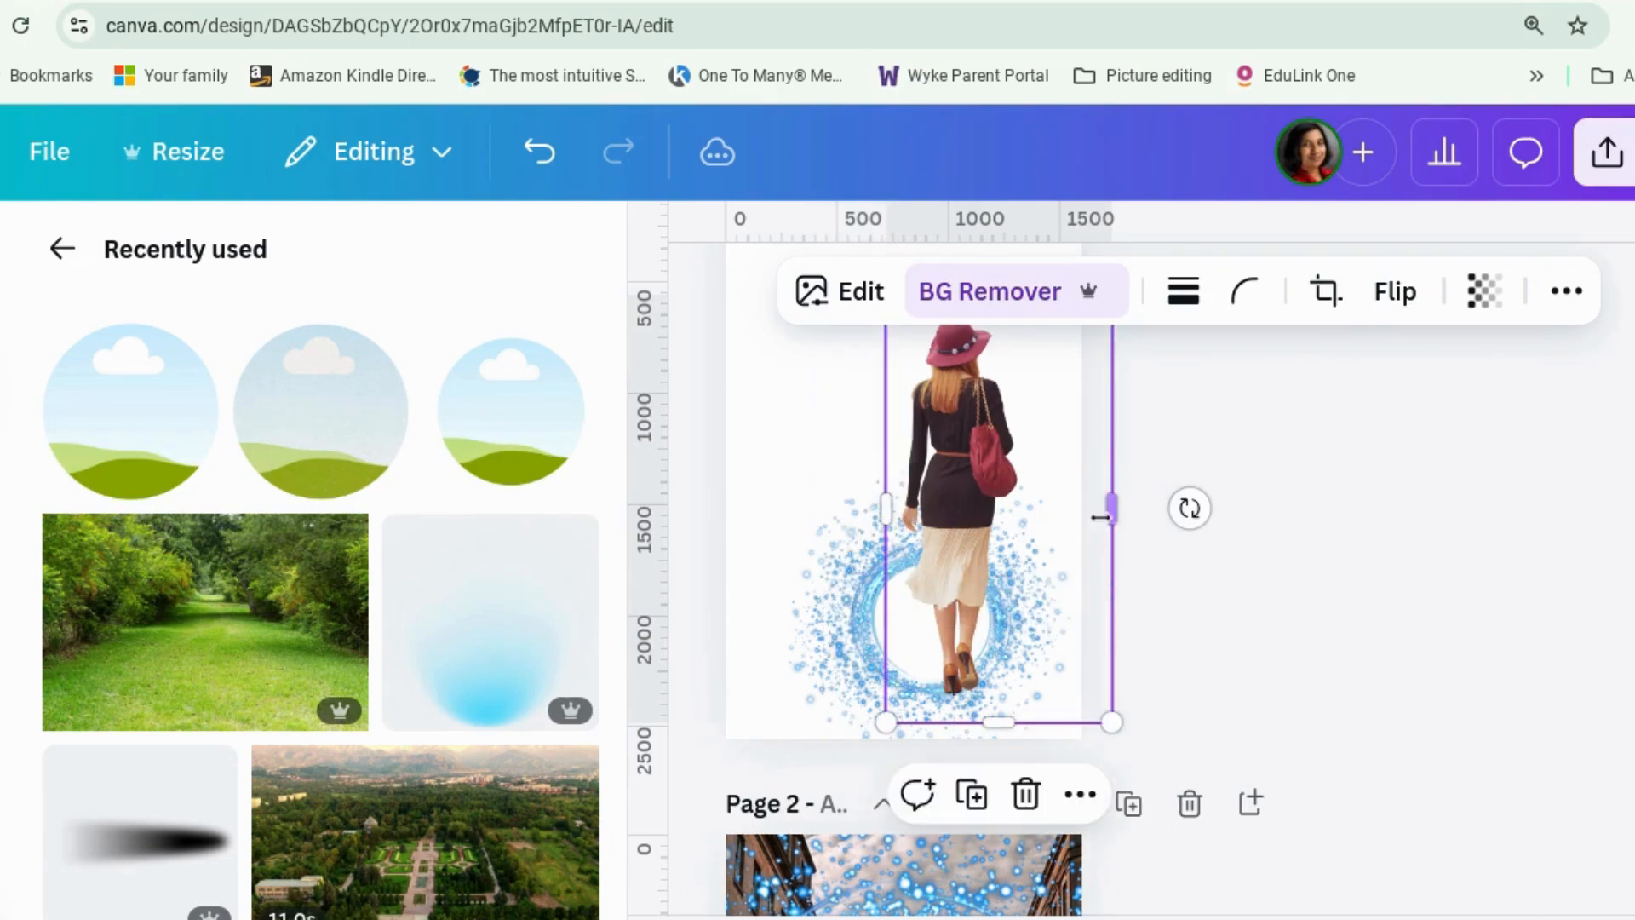
left_click_drag(1111, 509, 1048, 513)
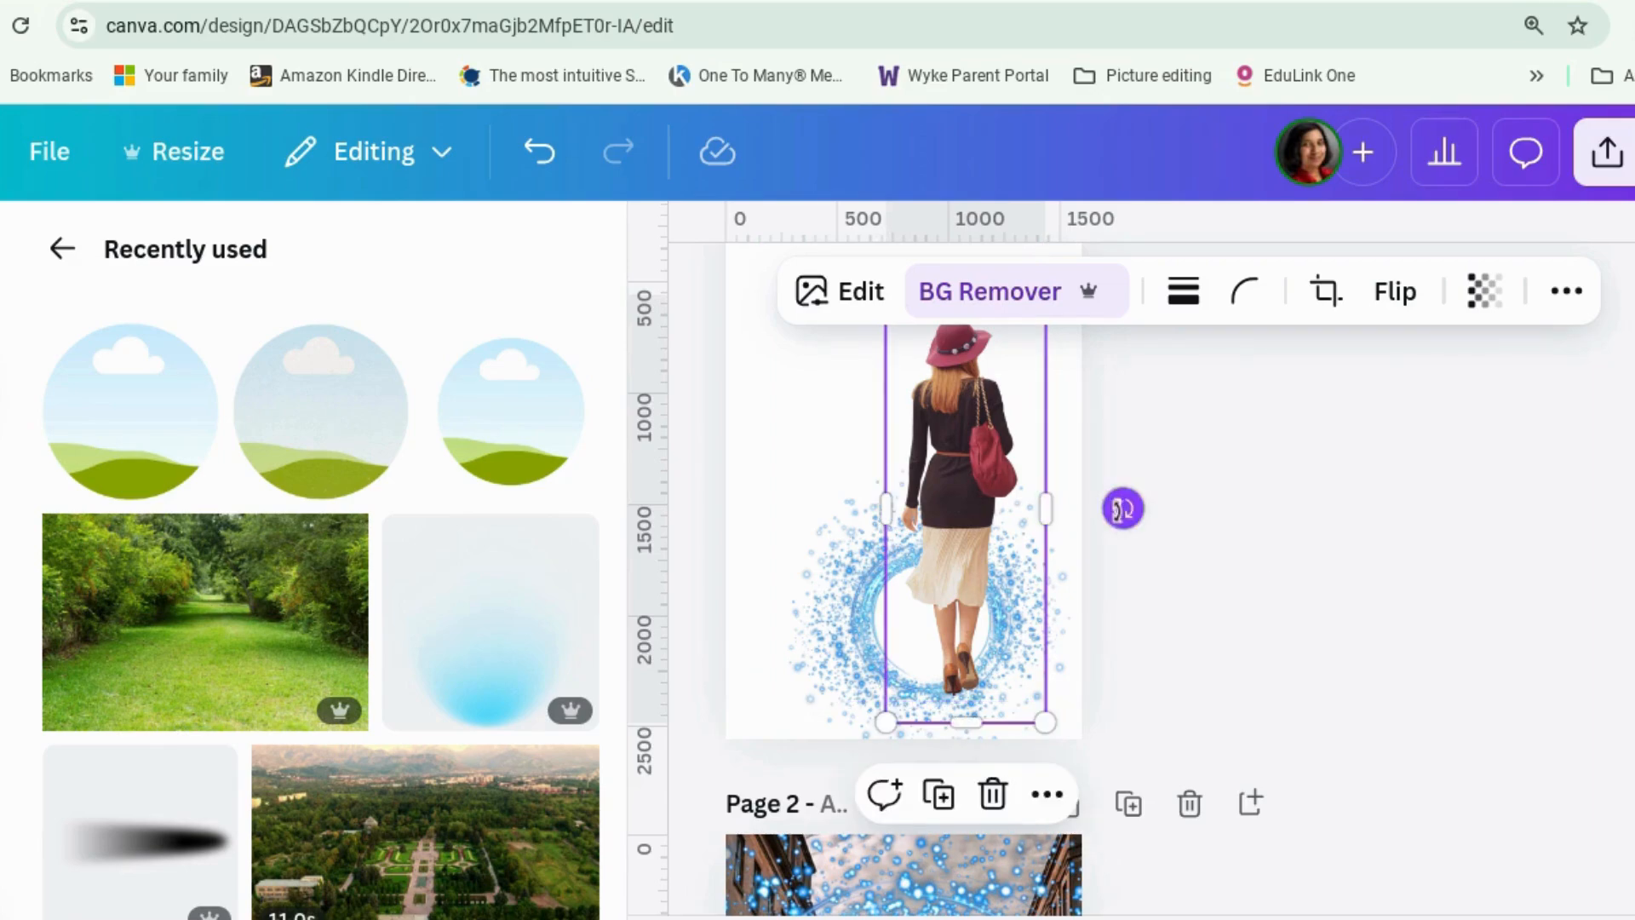
scroll(1120, 510, "up", 1)
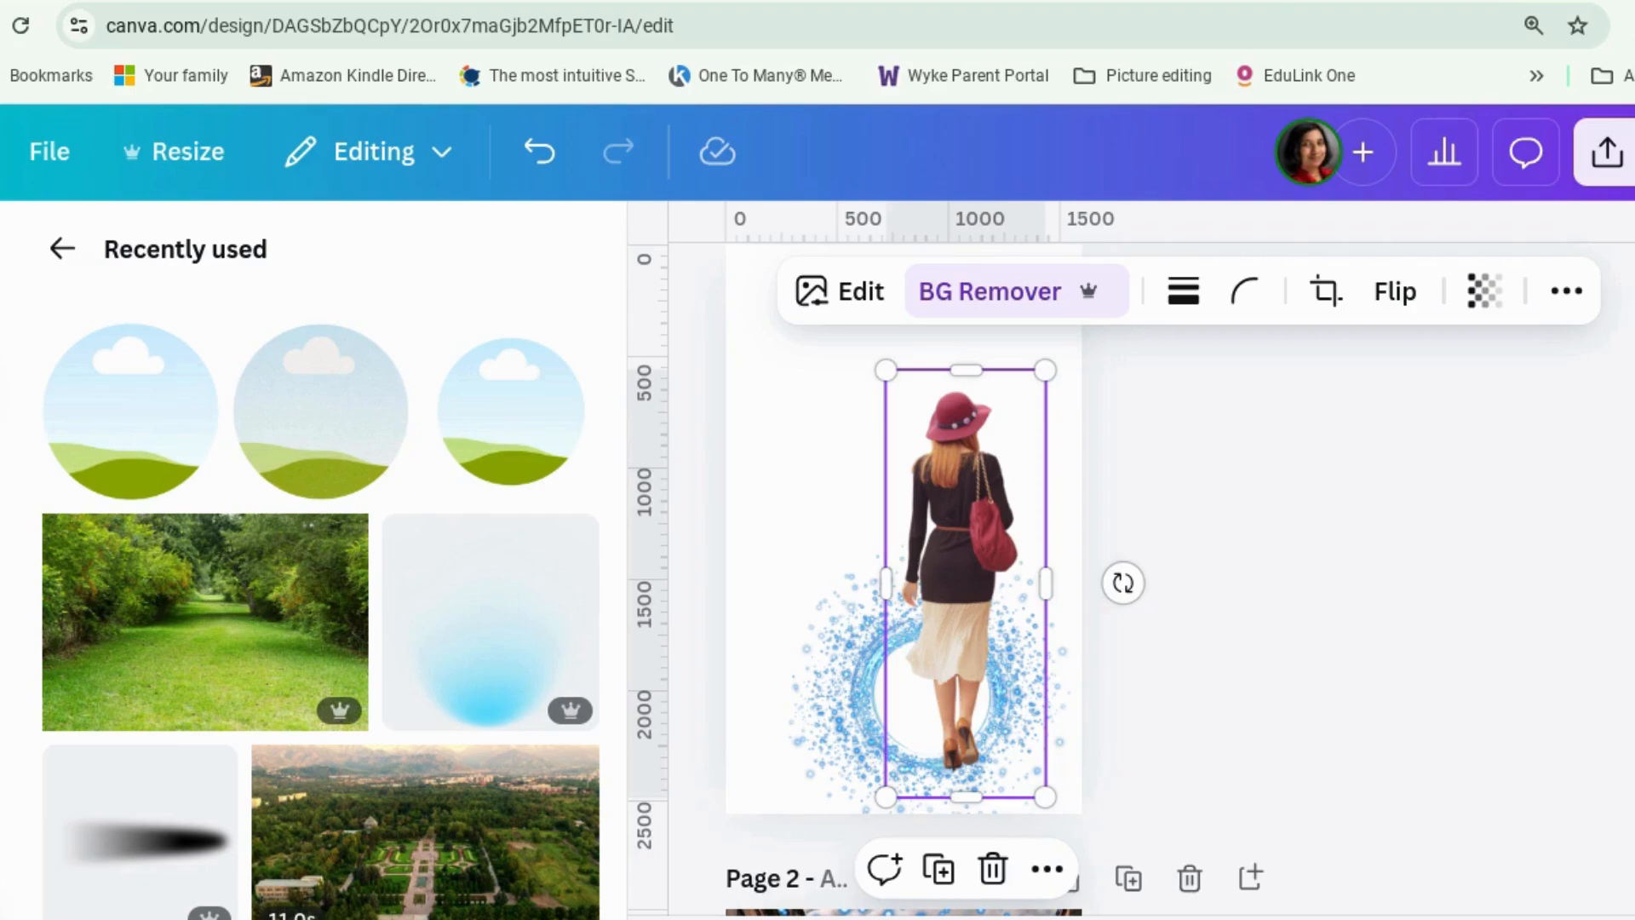
Step: Paste the cut-out woman onto page 2, enlarge her and place her in front of the portal with her legs below the page edge
scroll(1024, 545, "down", 9)
left_click(1023, 538)
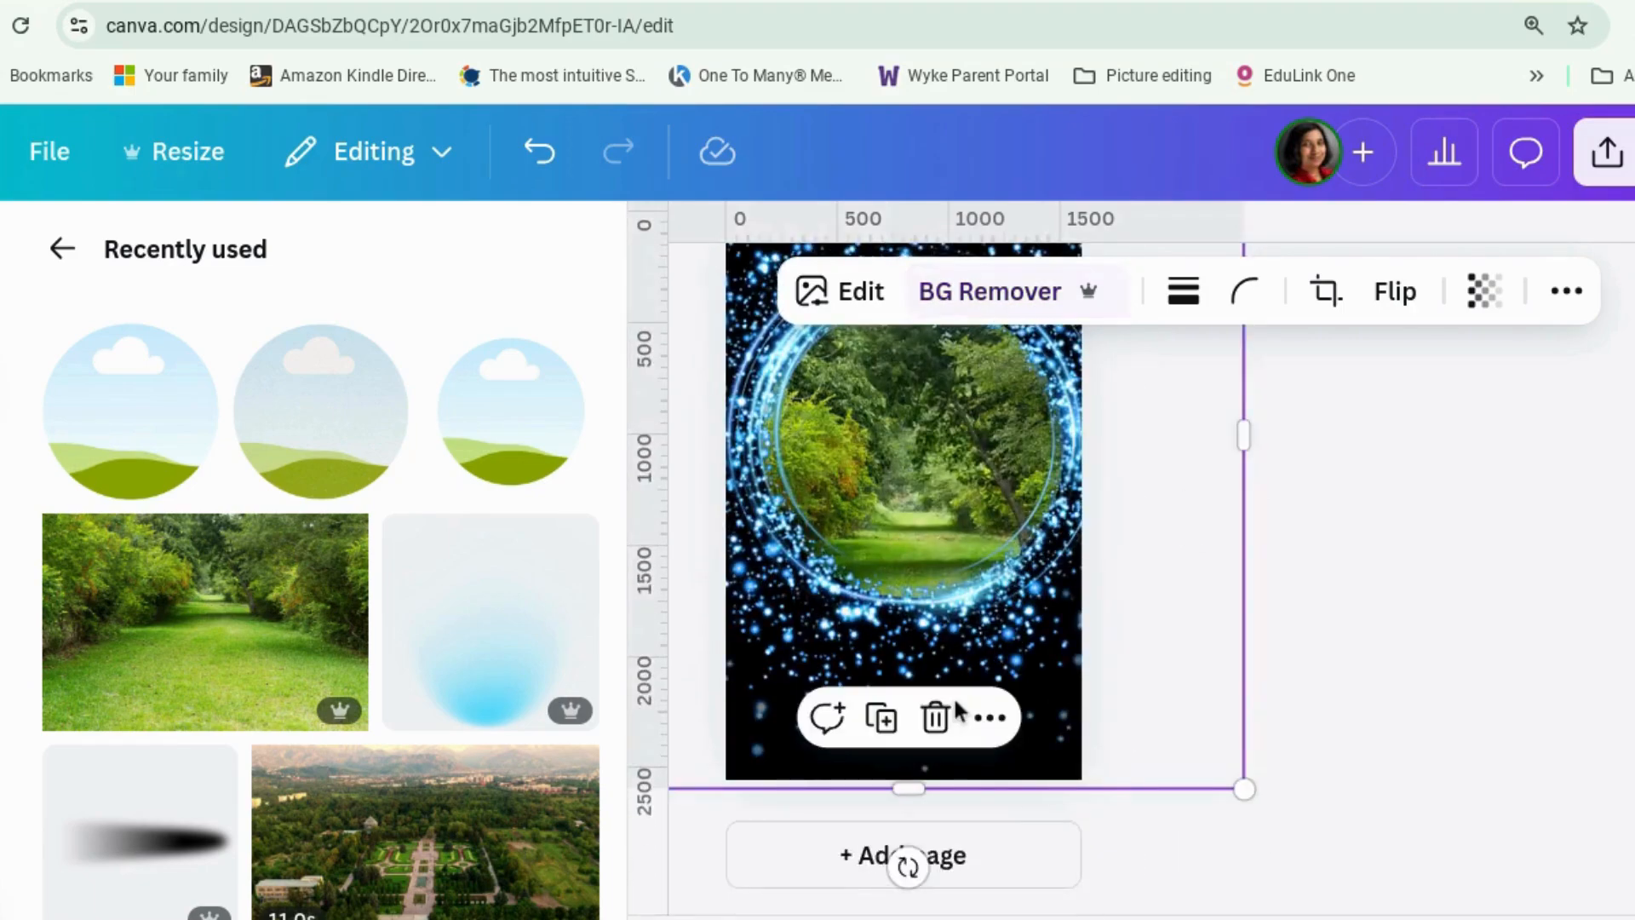
scroll(1004, 667, "up", 8)
scroll(1003, 668, "down", 7)
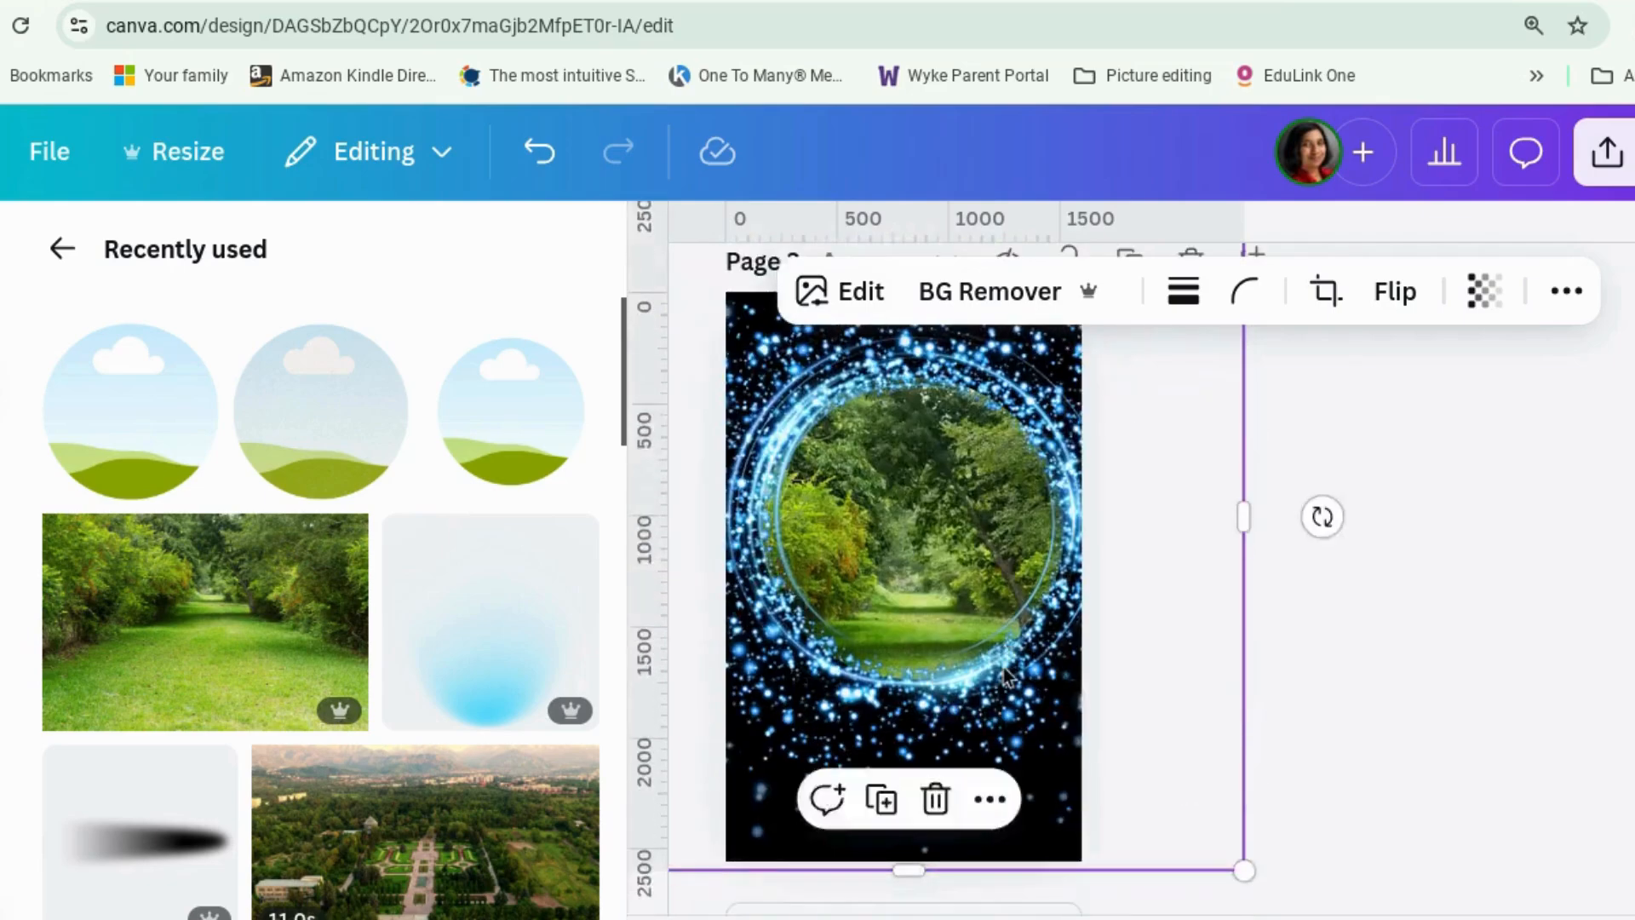
scroll(996, 654, "up", 10)
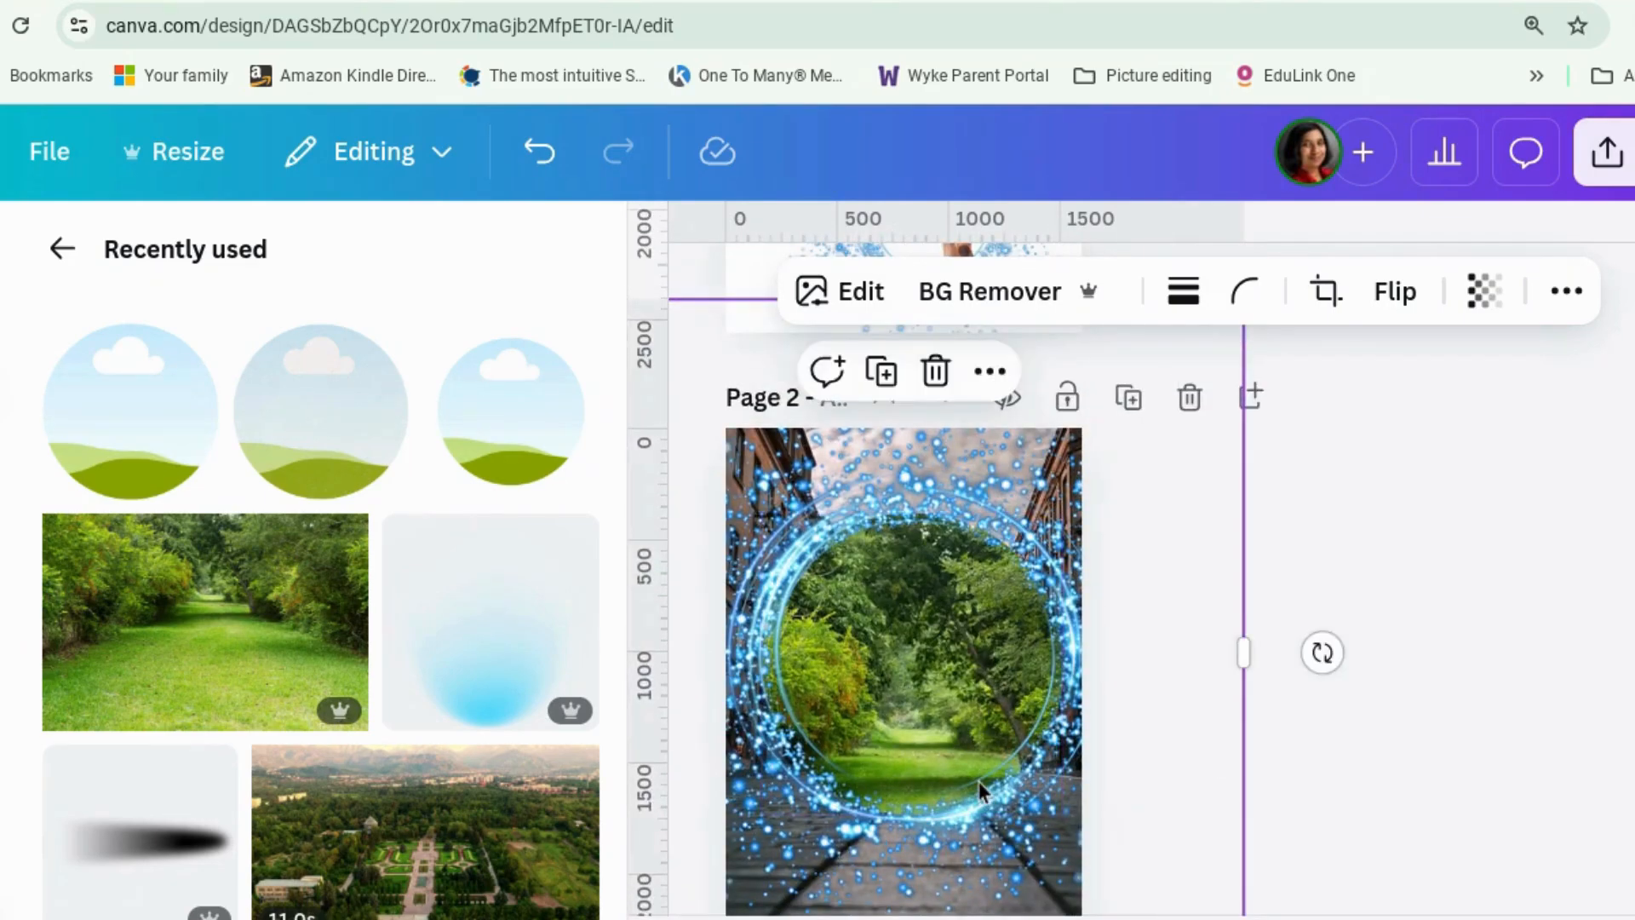
key("ctrl+v")
scroll(979, 783, "down", 4)
left_click_drag(884, 651, 596, 912)
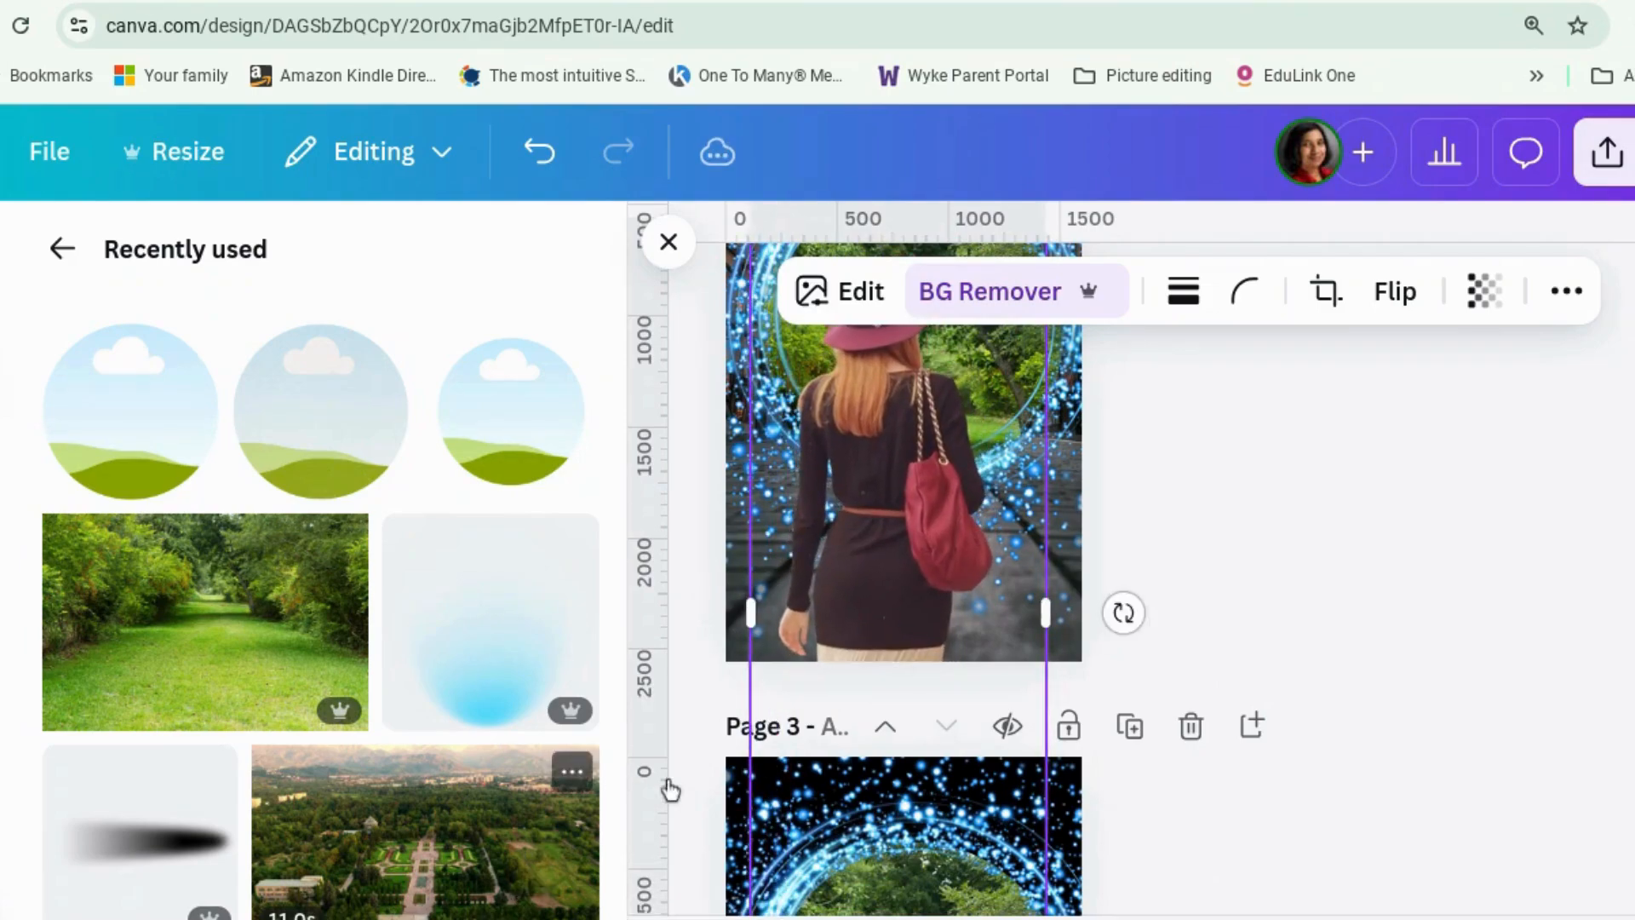
left_click_drag(906, 446, 943, 508)
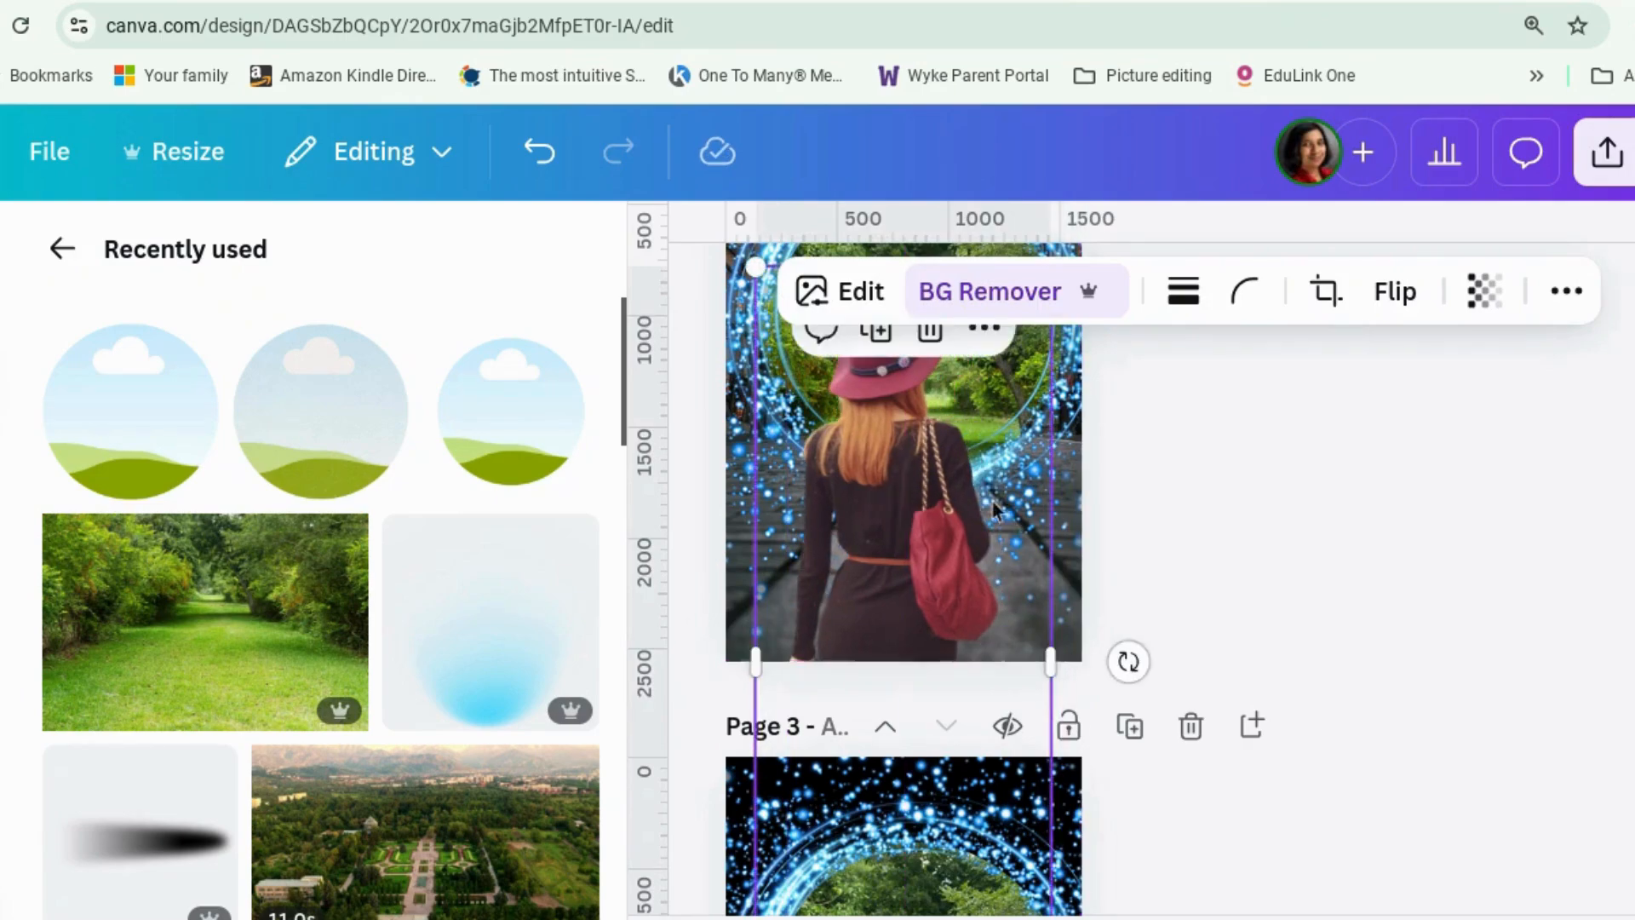
left_click(1300, 480)
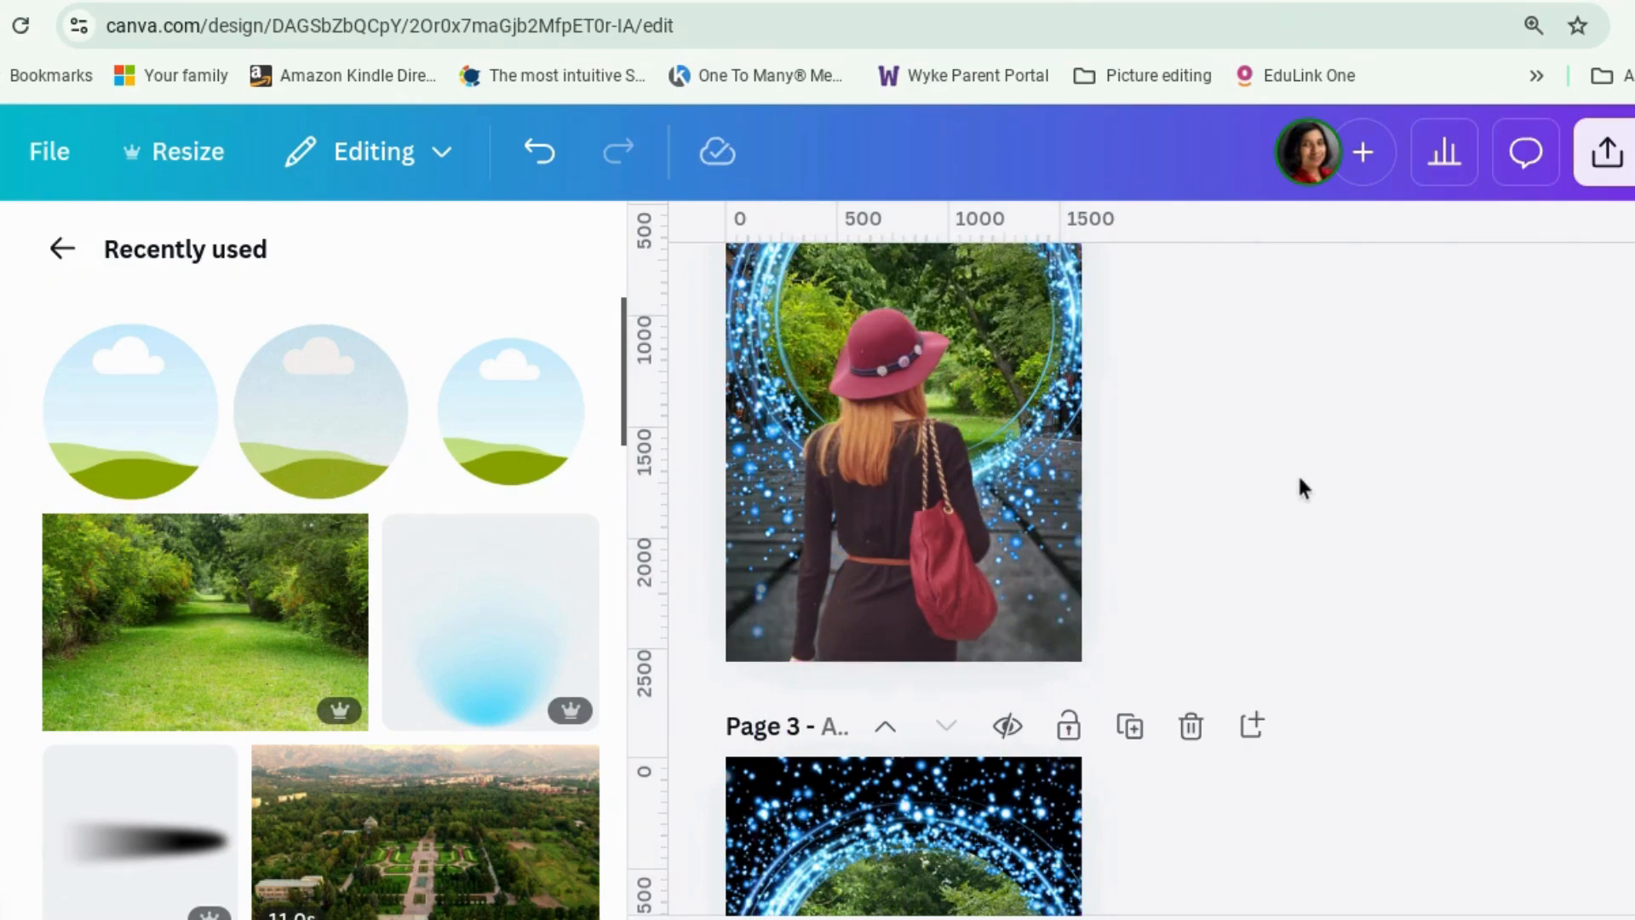
Step: Add the recently used blue gradient glow to page 2, turn it nearly upside down and stretch it across the page's lower part
left_click(511, 620)
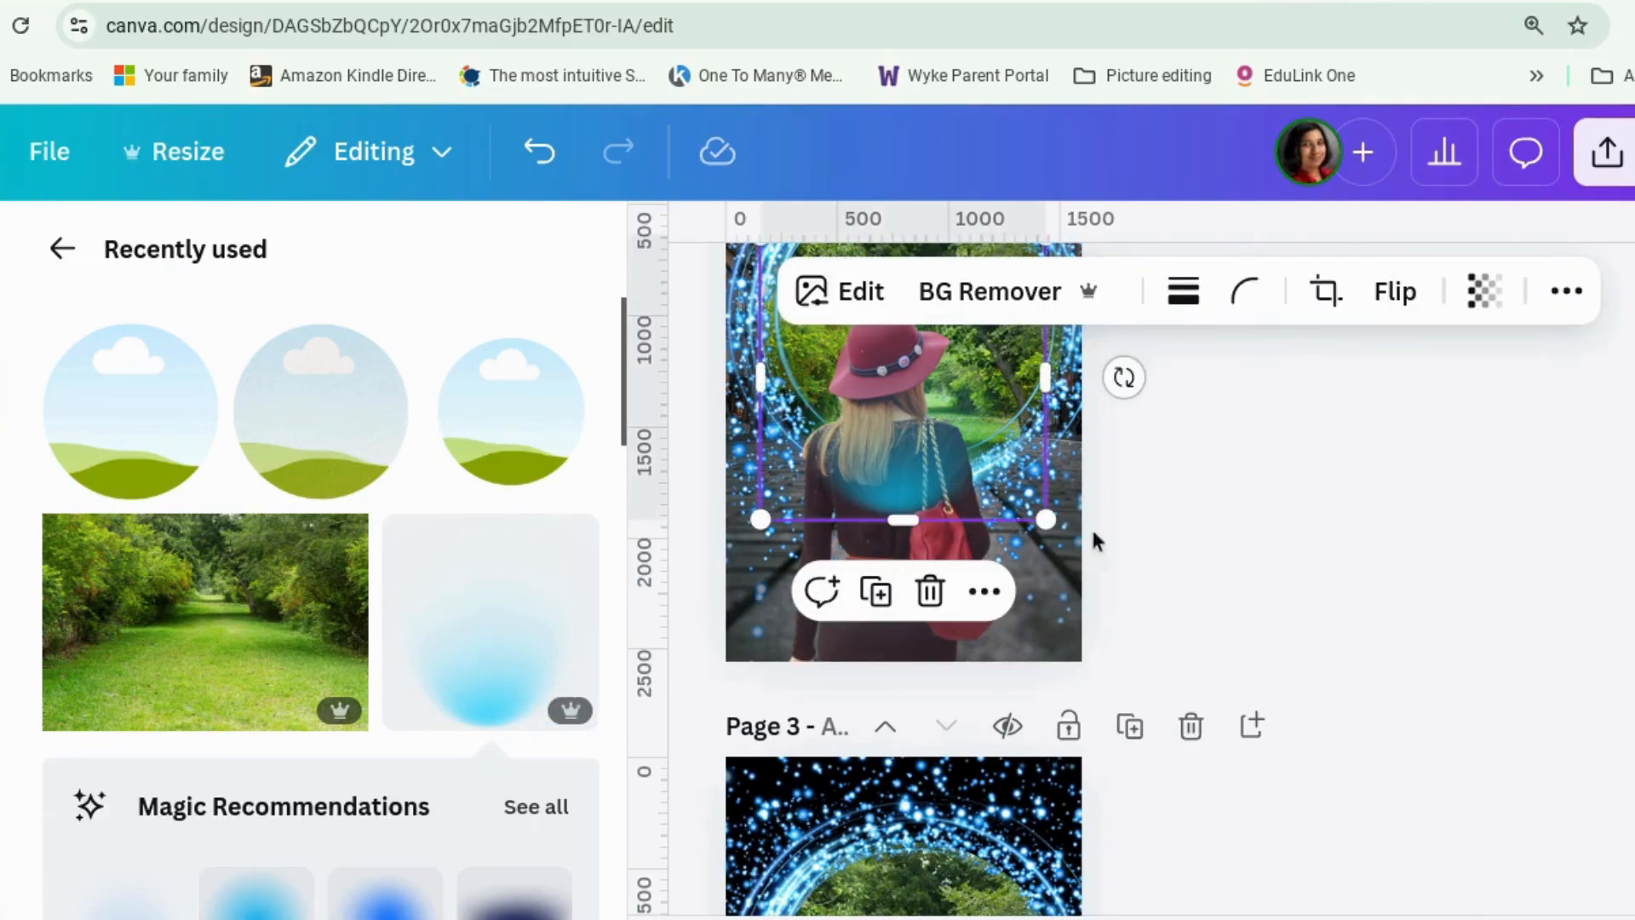
left_click_drag(1124, 381, 860, 438)
left_click_drag(988, 436, 1135, 613)
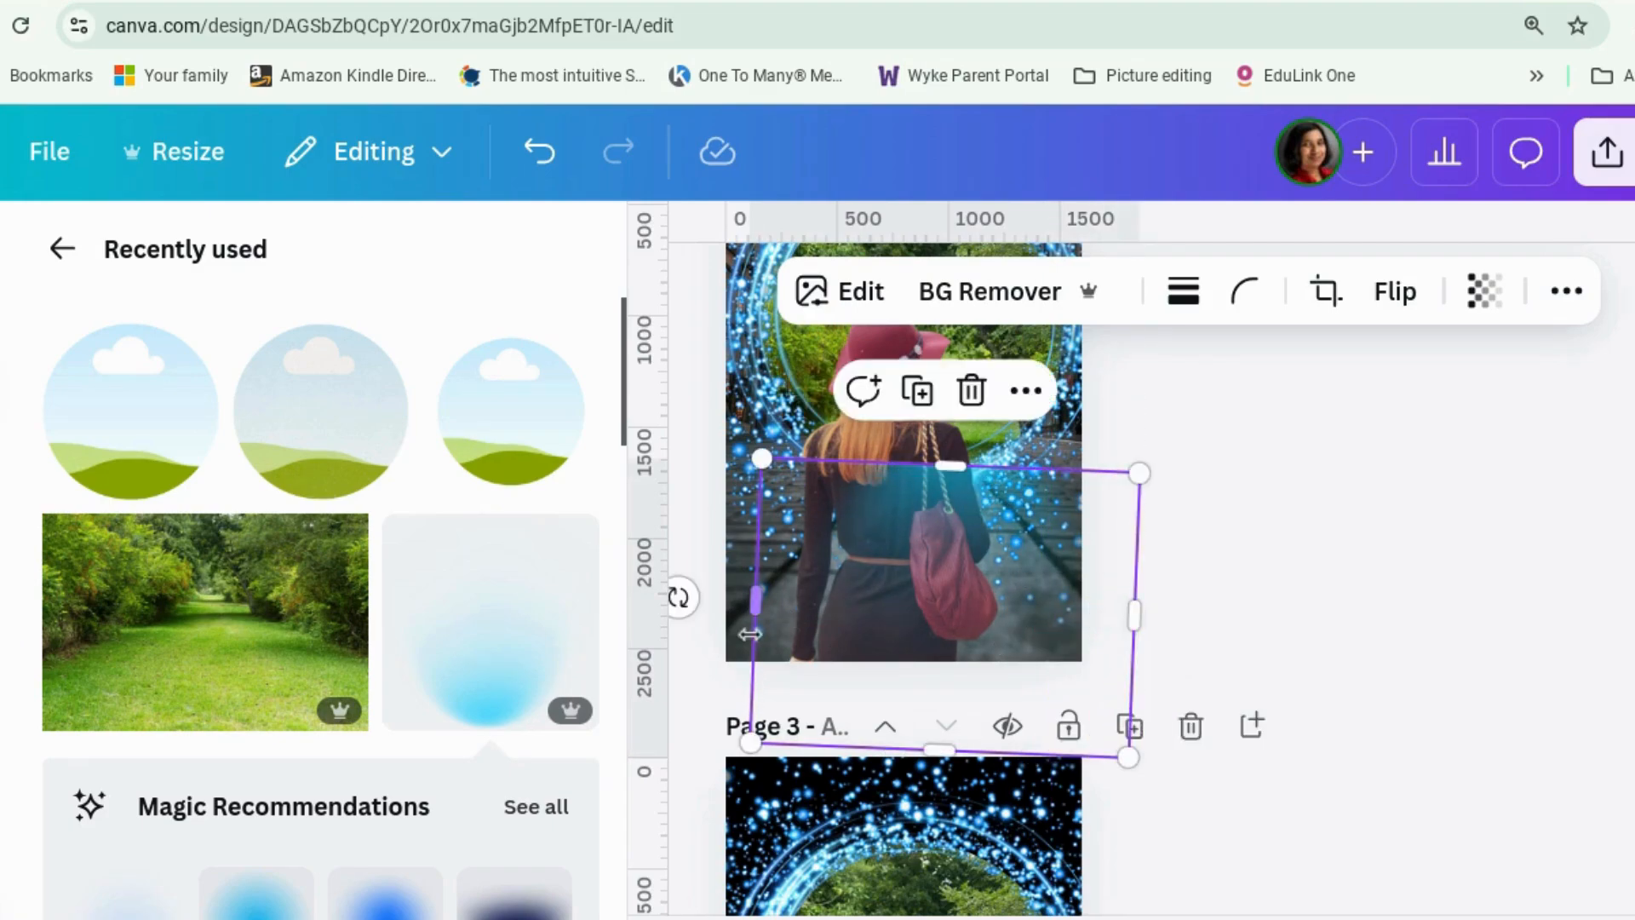
left_click_drag(753, 603, 687, 606)
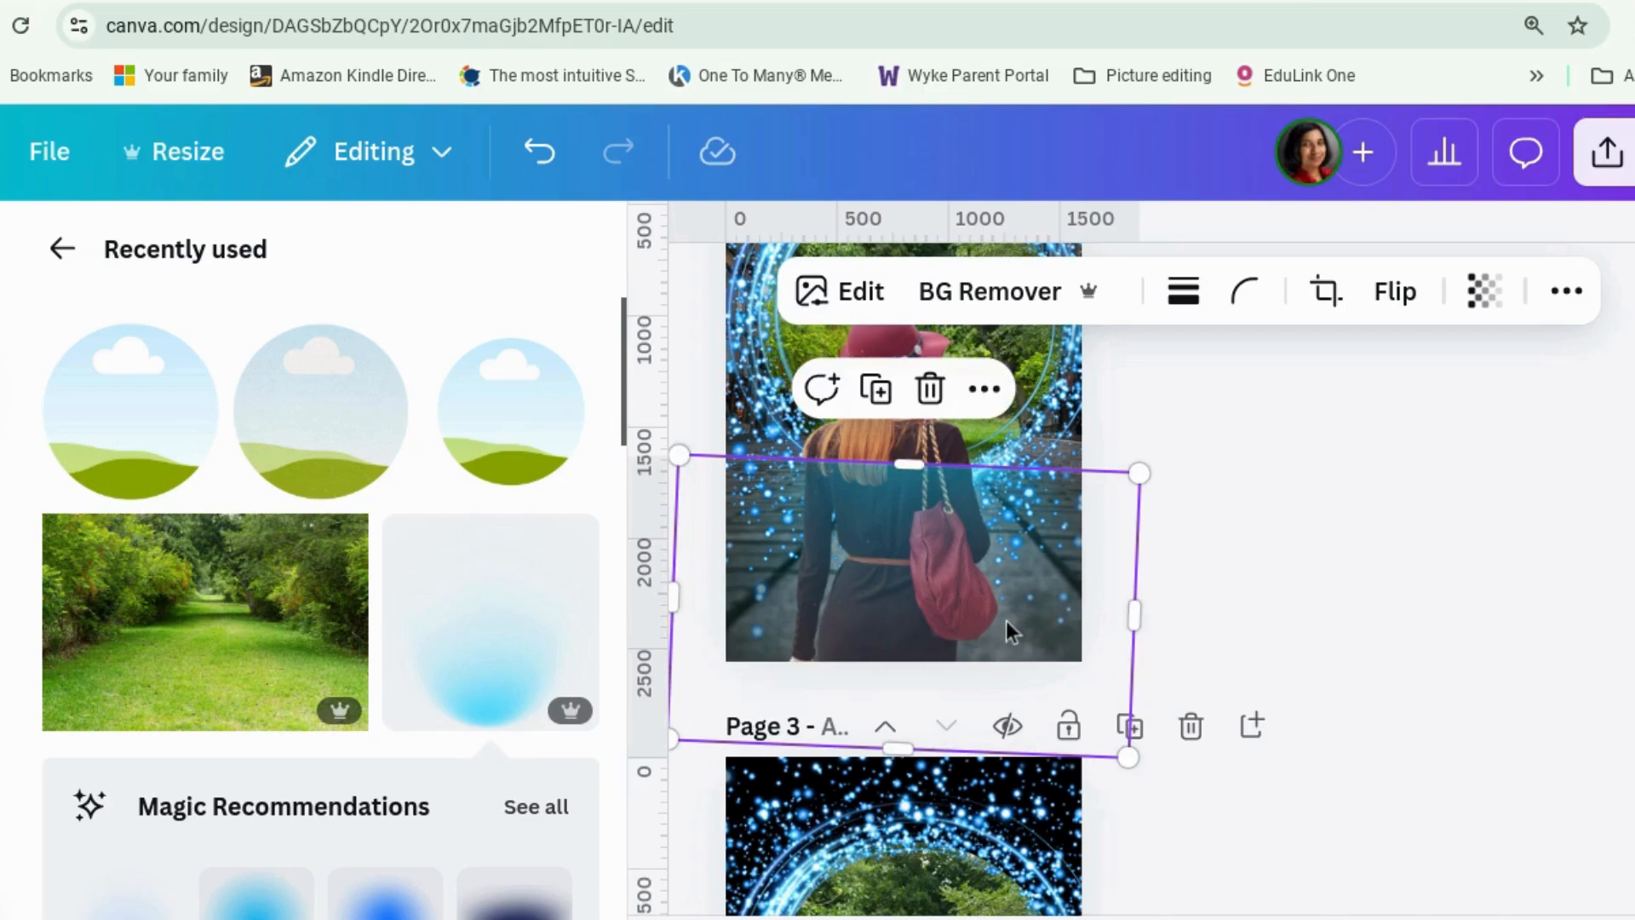
Step: Move the blue glow layer on page 2 between the woman and the sparkly ring
right_click(1077, 542)
mouse_move(1165, 552)
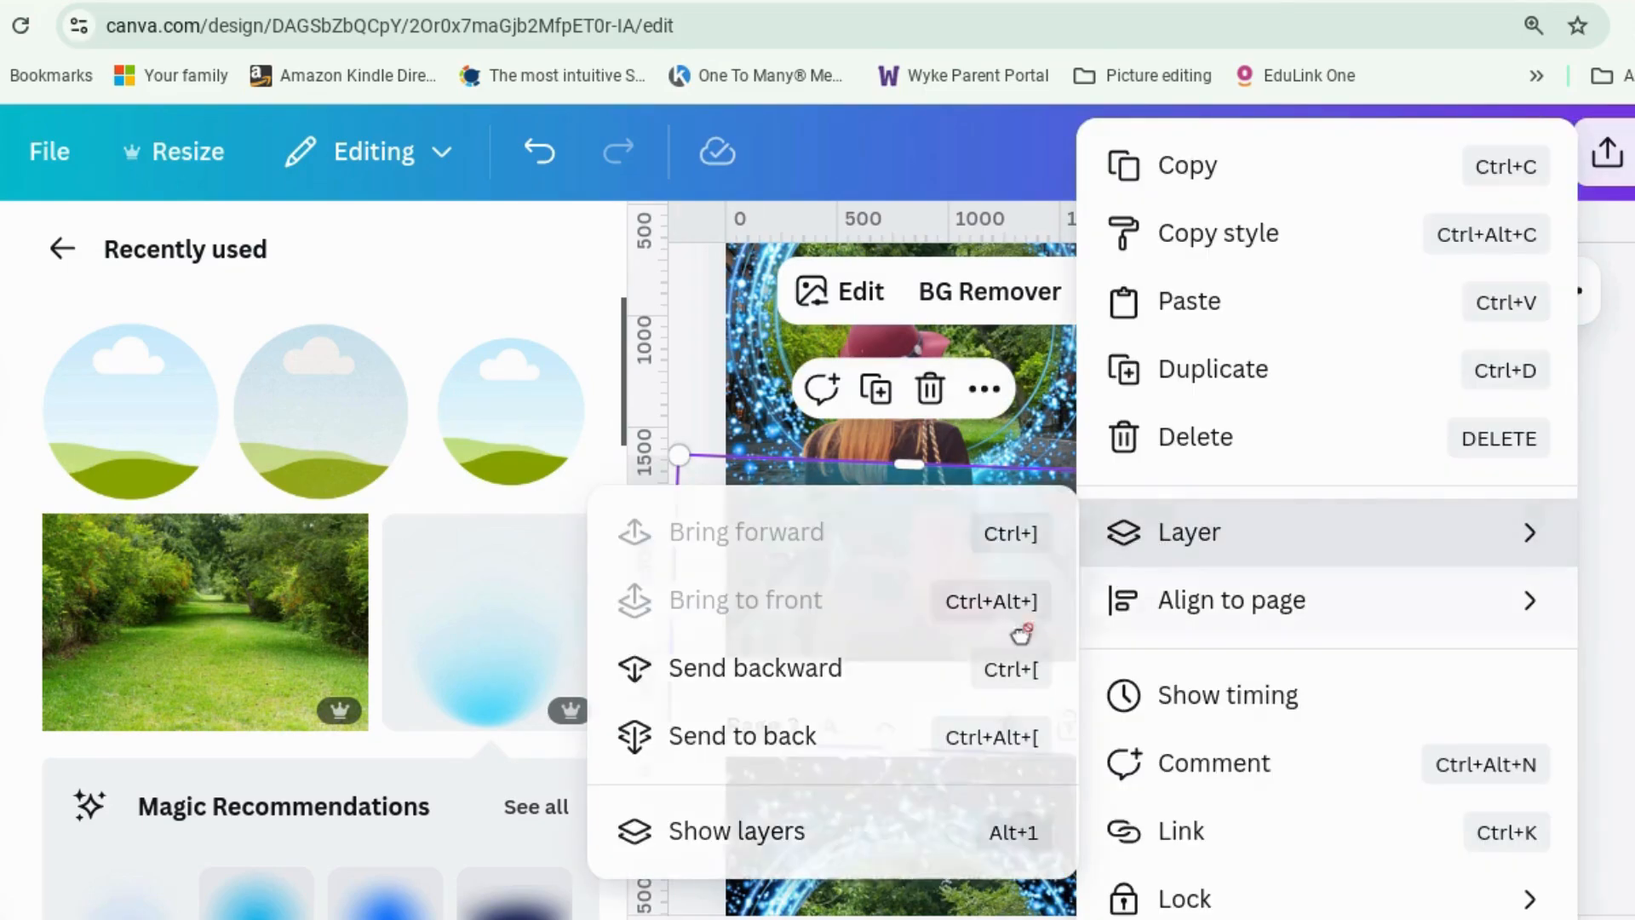
left_click(823, 841)
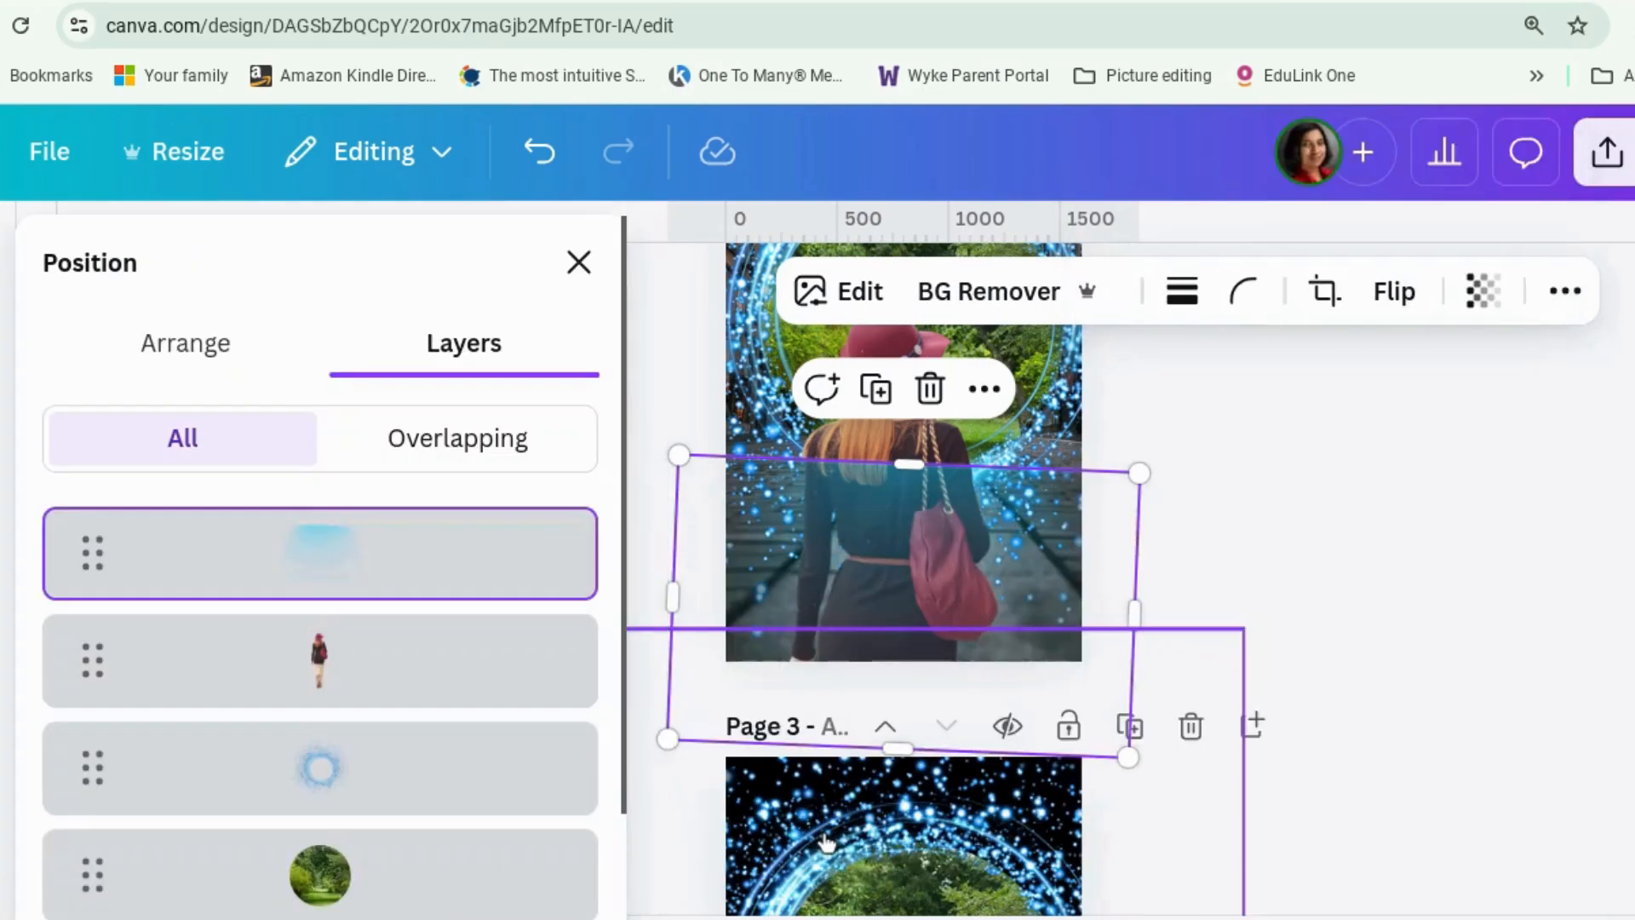
left_click_drag(430, 568, 442, 756)
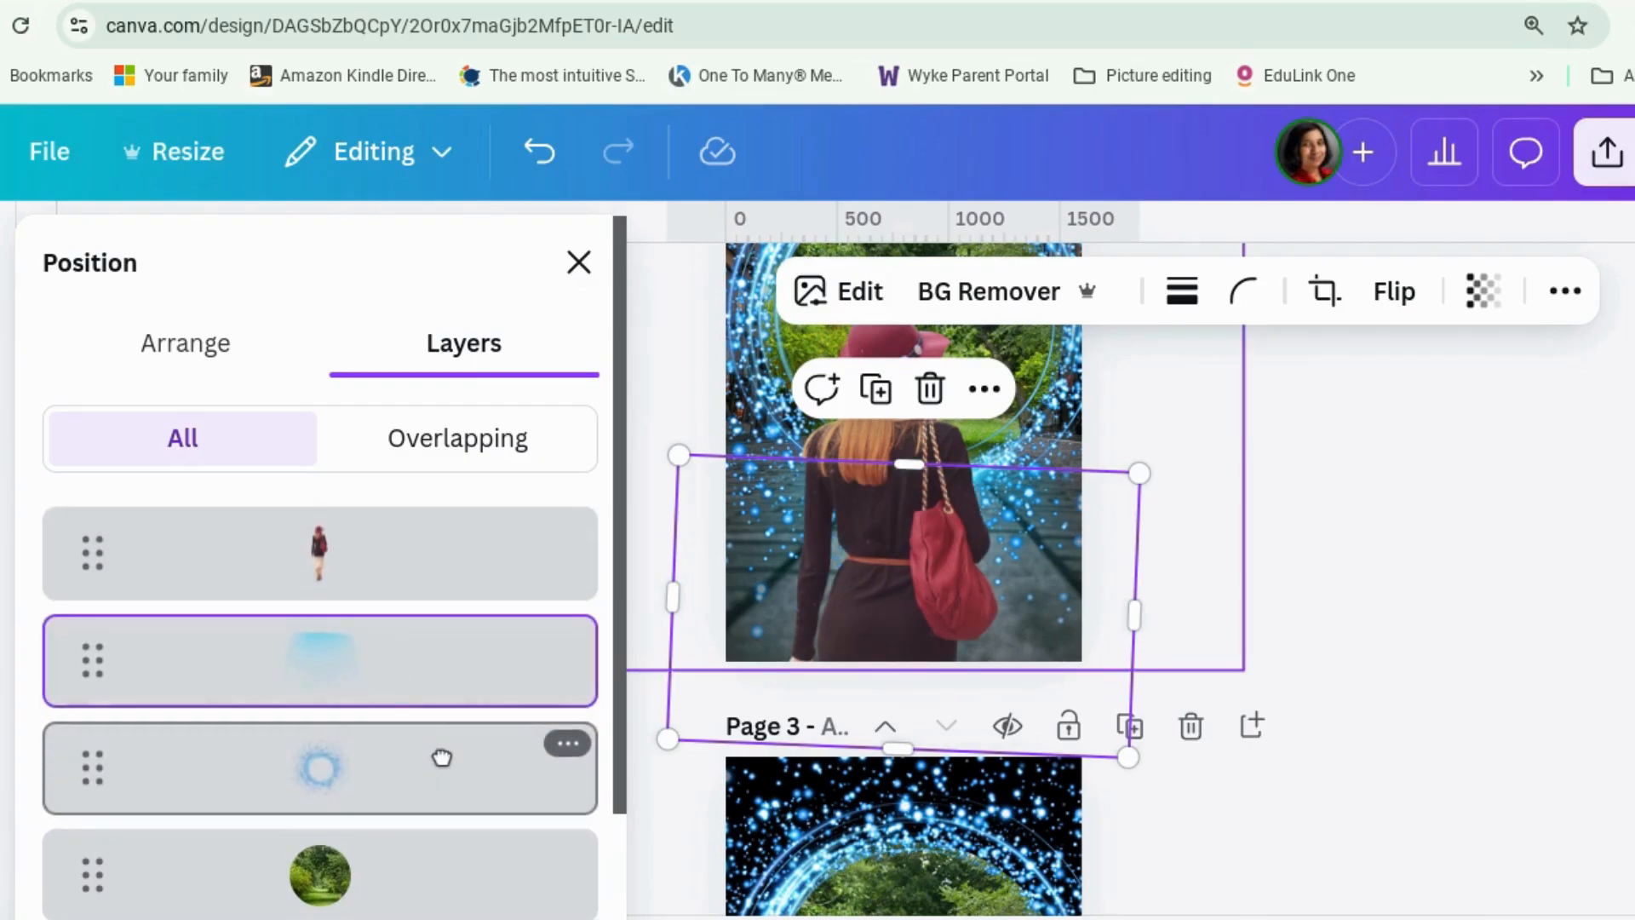
left_click(1381, 603)
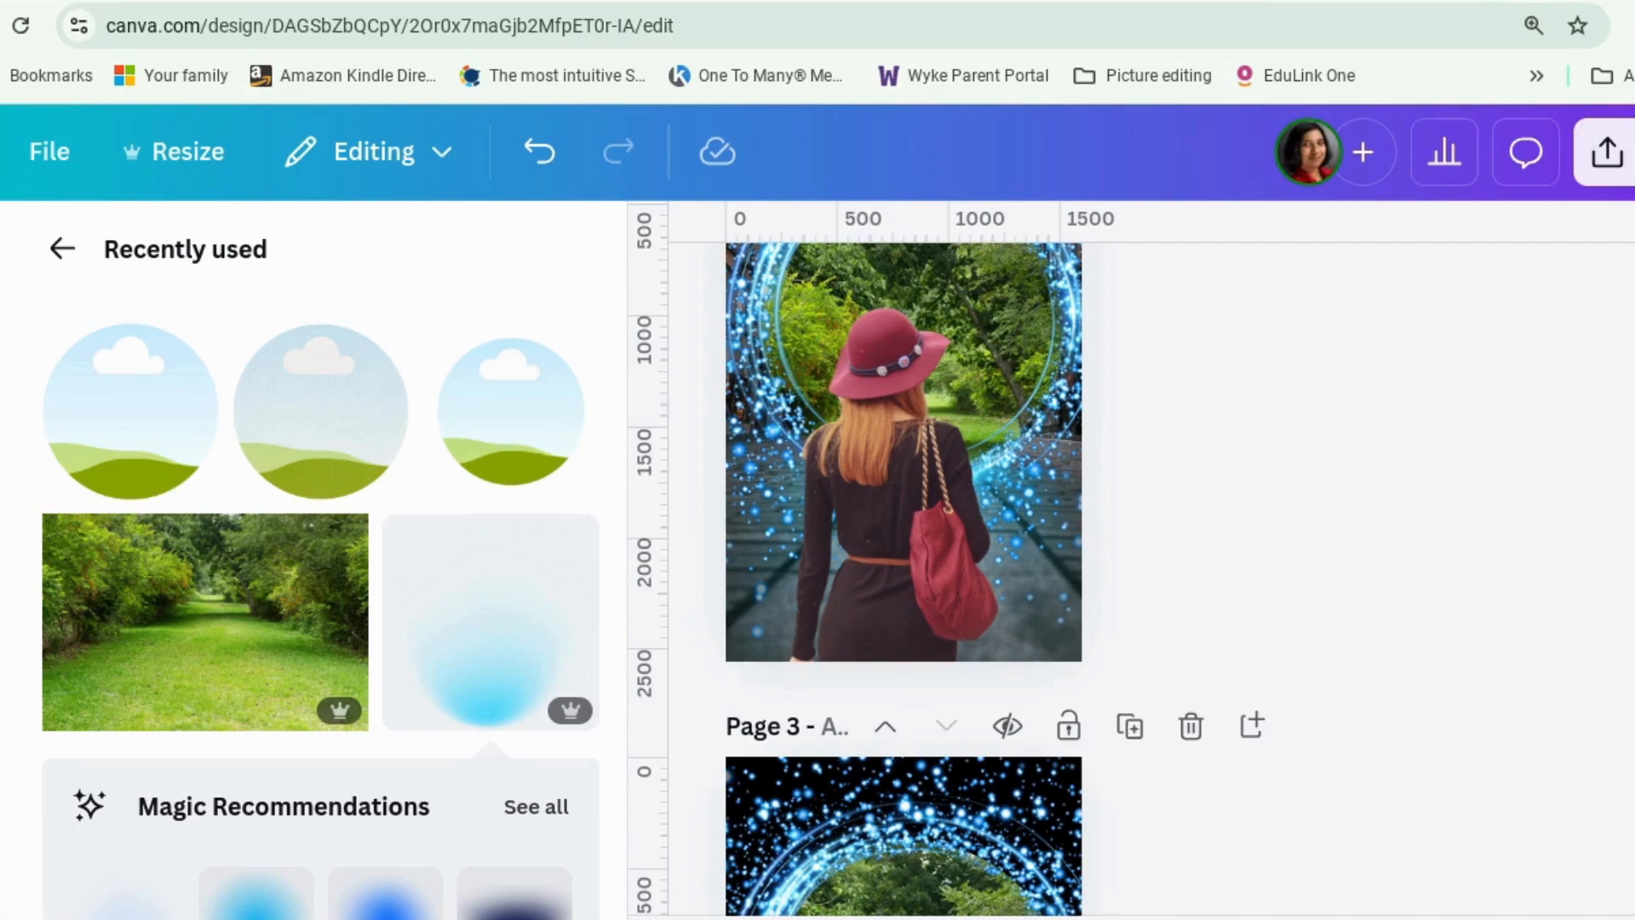
scroll(1381, 606, "up", 3)
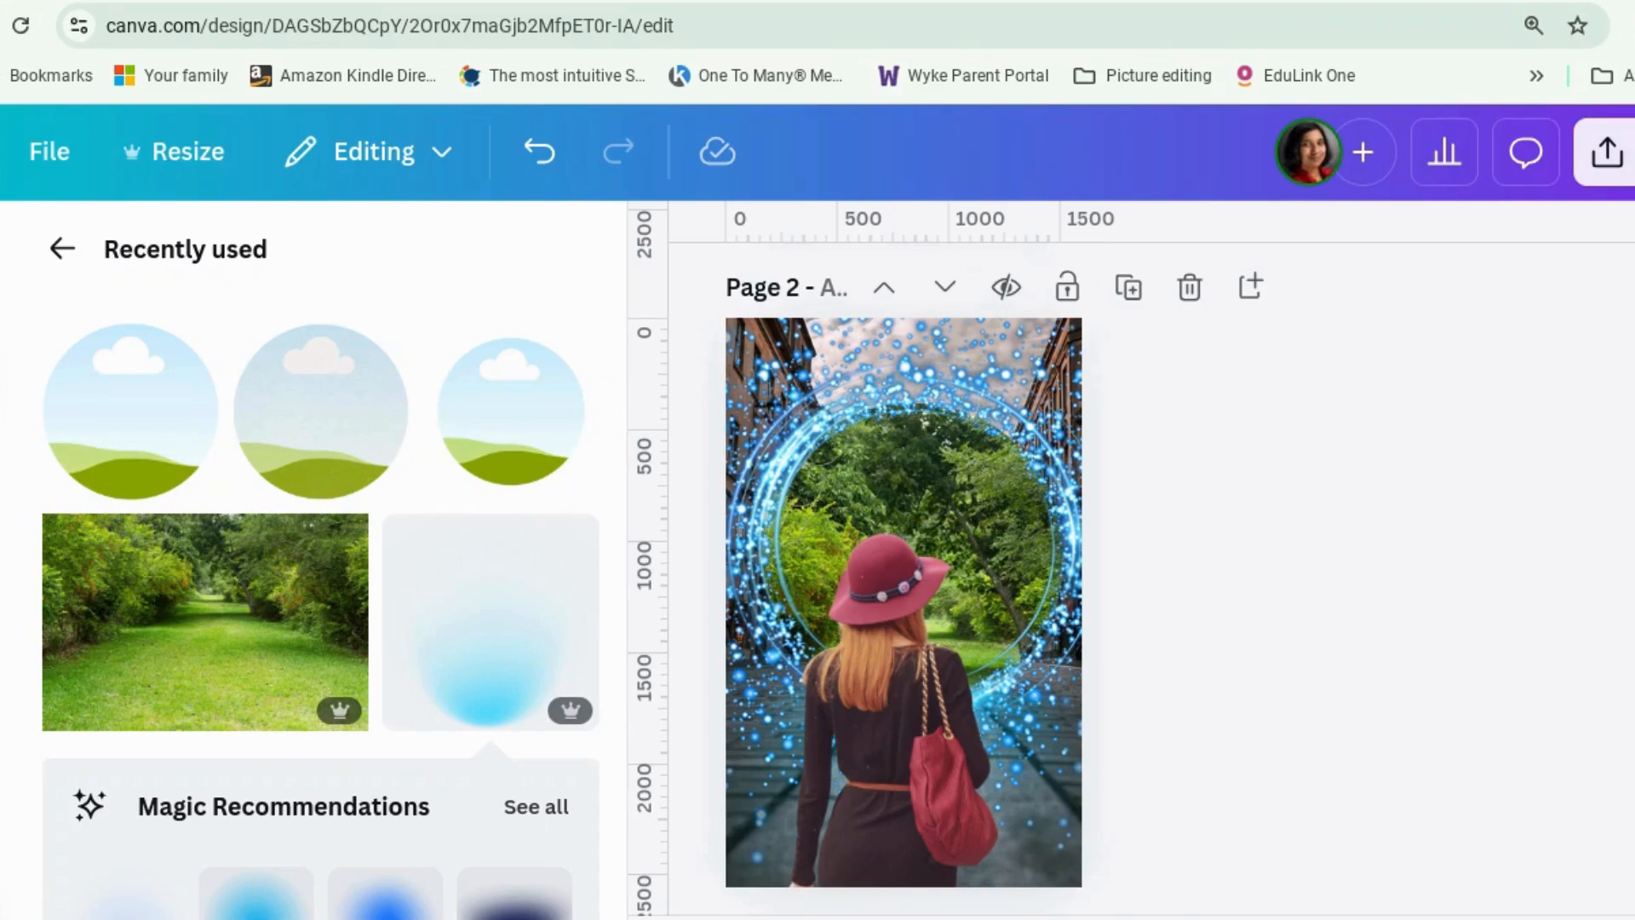
scroll(1277, 620, "down", 1)
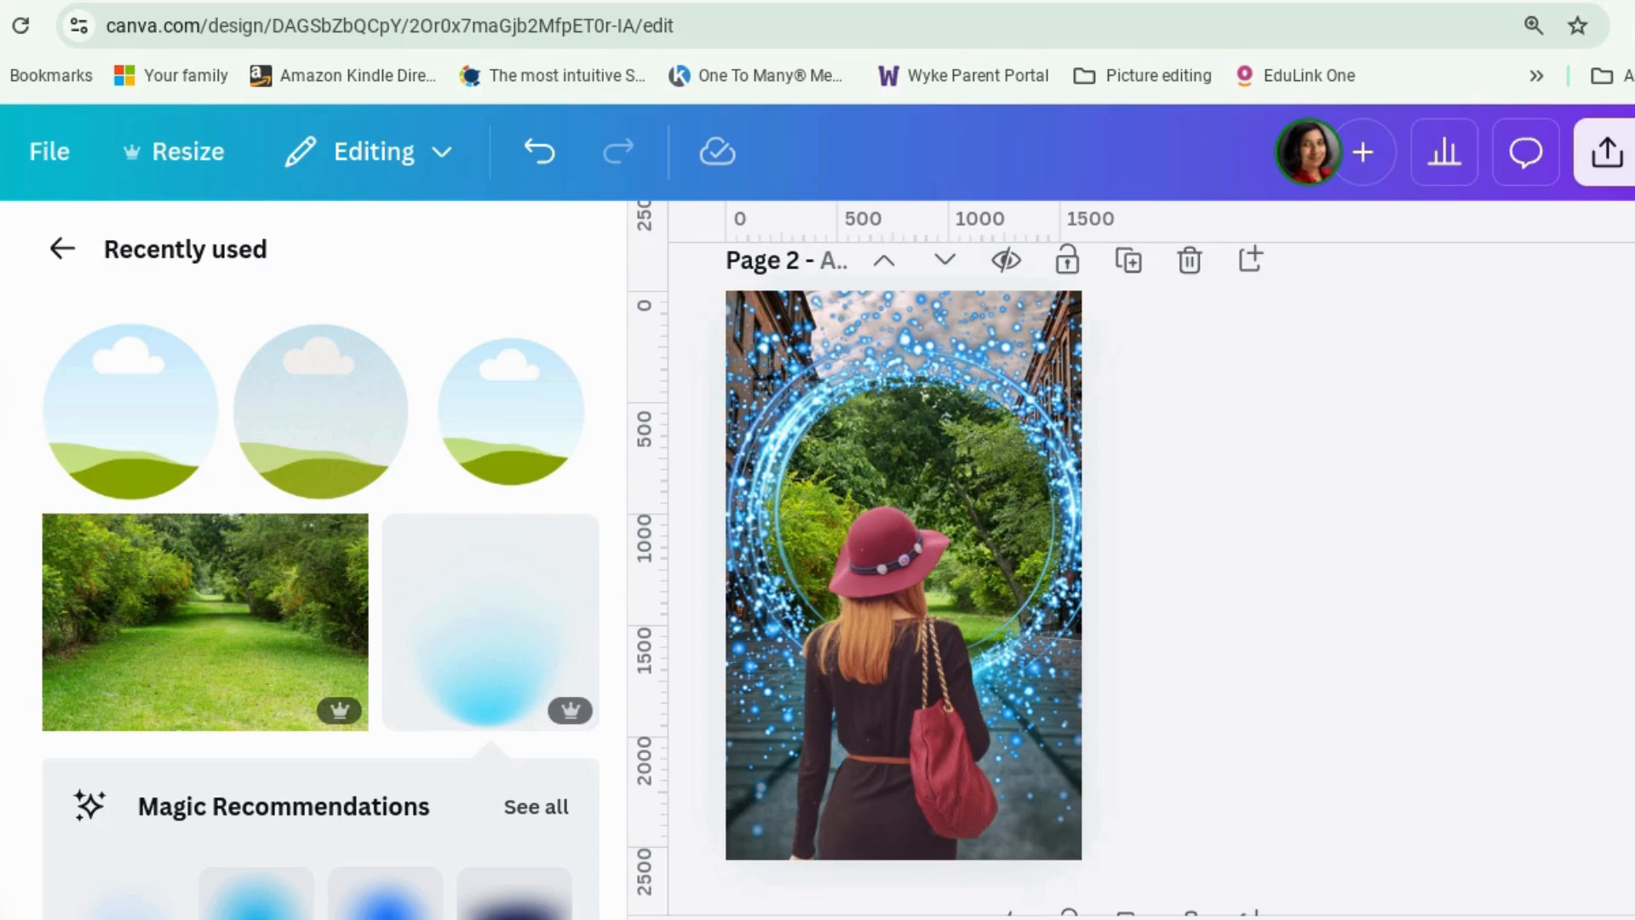